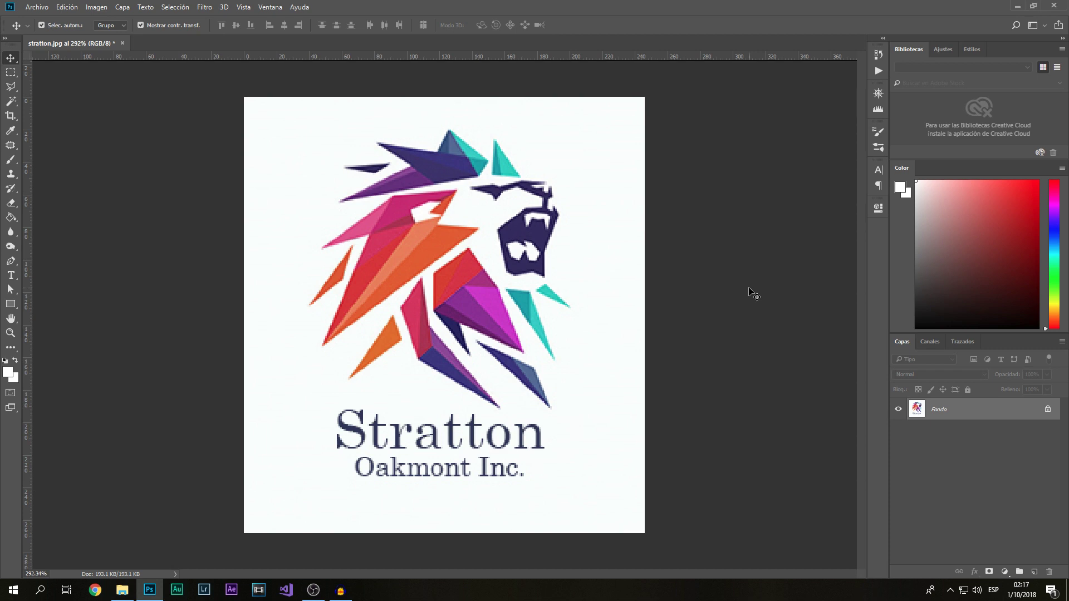
Reset the foreground and background swatches to default black and white with D
key("d")
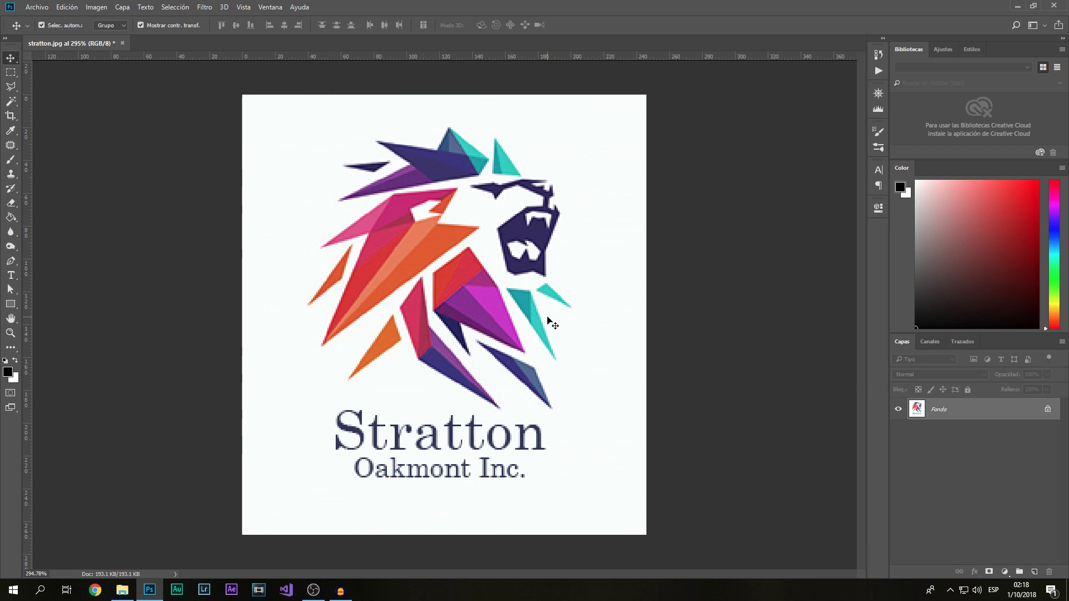
Check Image Size in pixels: the logo is 246 × 268 at 50 ppi, left unchanged
left_click(97, 7)
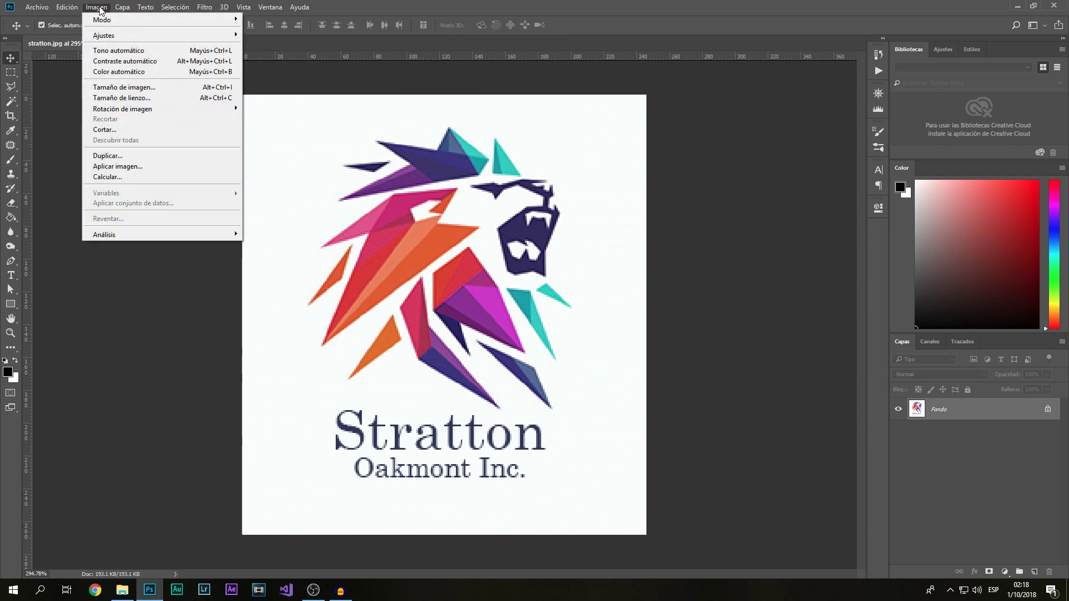
left_click(150, 91)
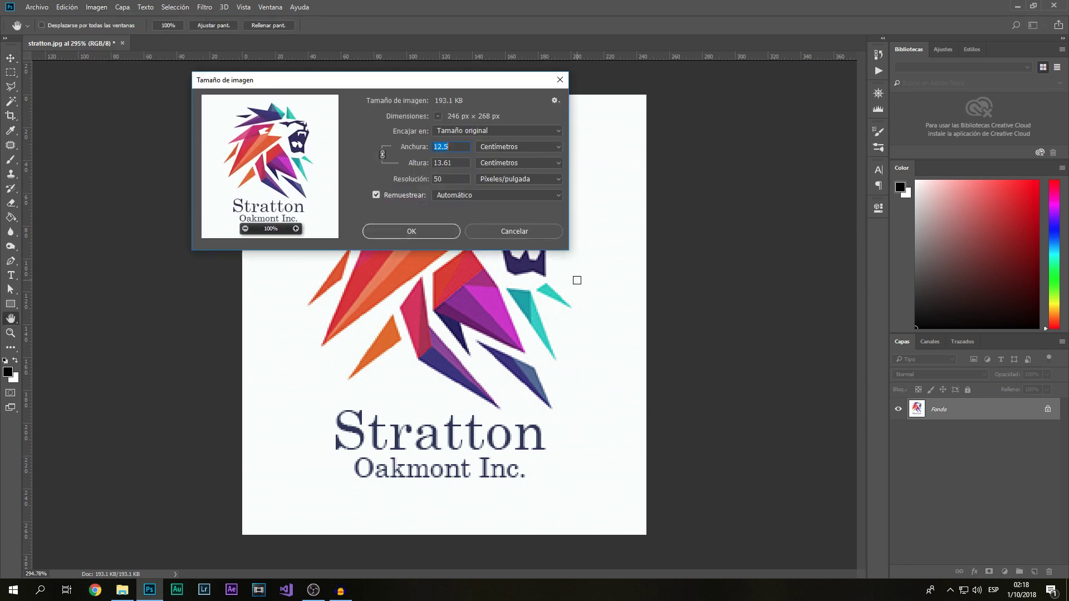
left_click(515, 148)
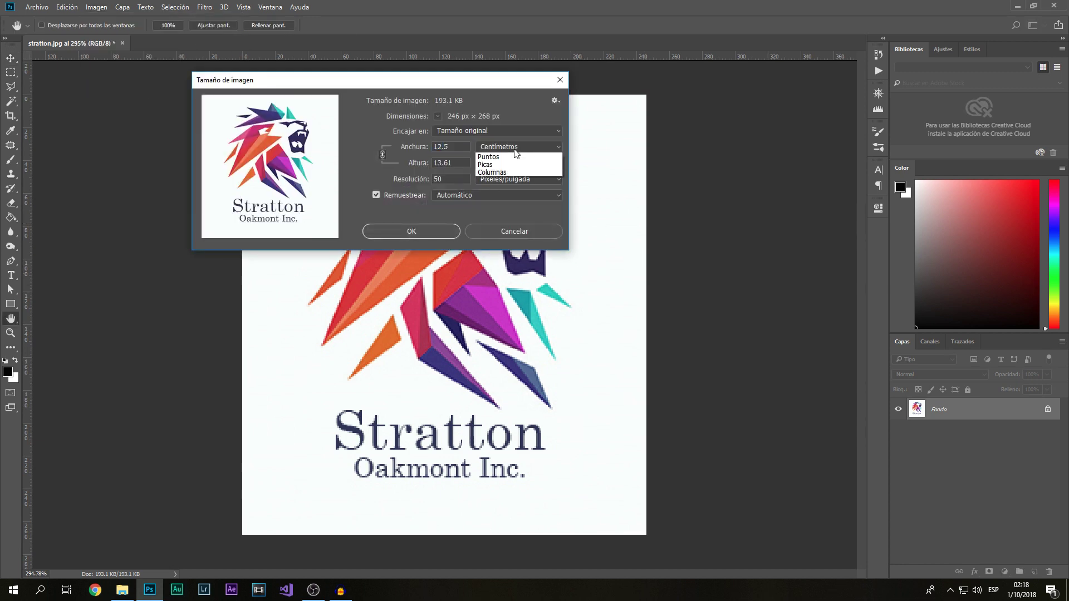
left_click(508, 165)
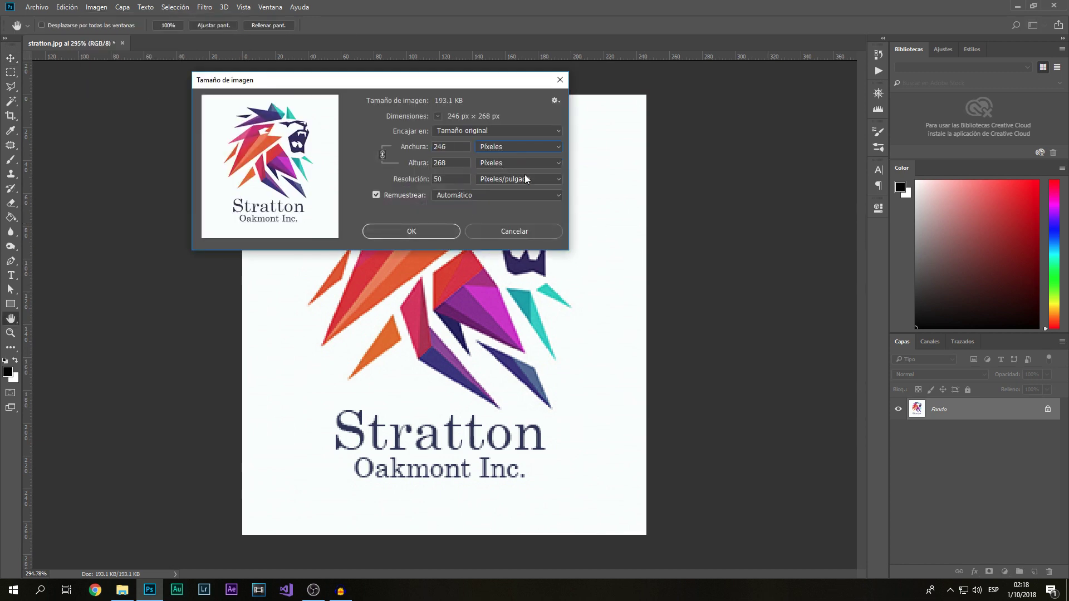
double_click(456, 146)
key("Tab")
key("shift+Tab")
left_click(453, 162)
key("Tab")
left_click(502, 232)
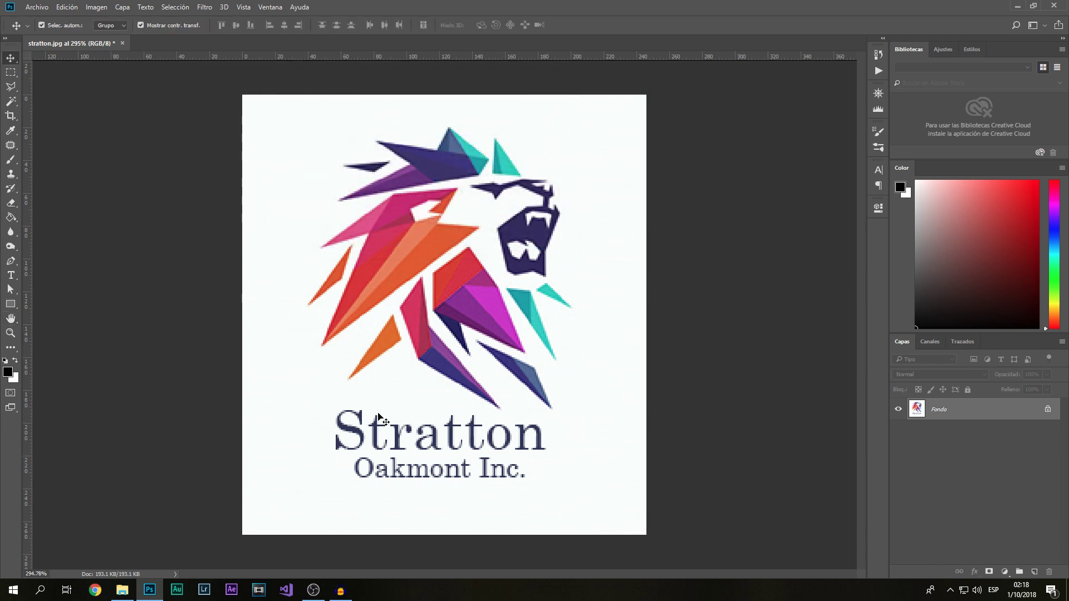
Zoom the canvas out and back in on the lion logo
scroll(426, 367, "down", 3)
scroll(427, 359, "down", 3)
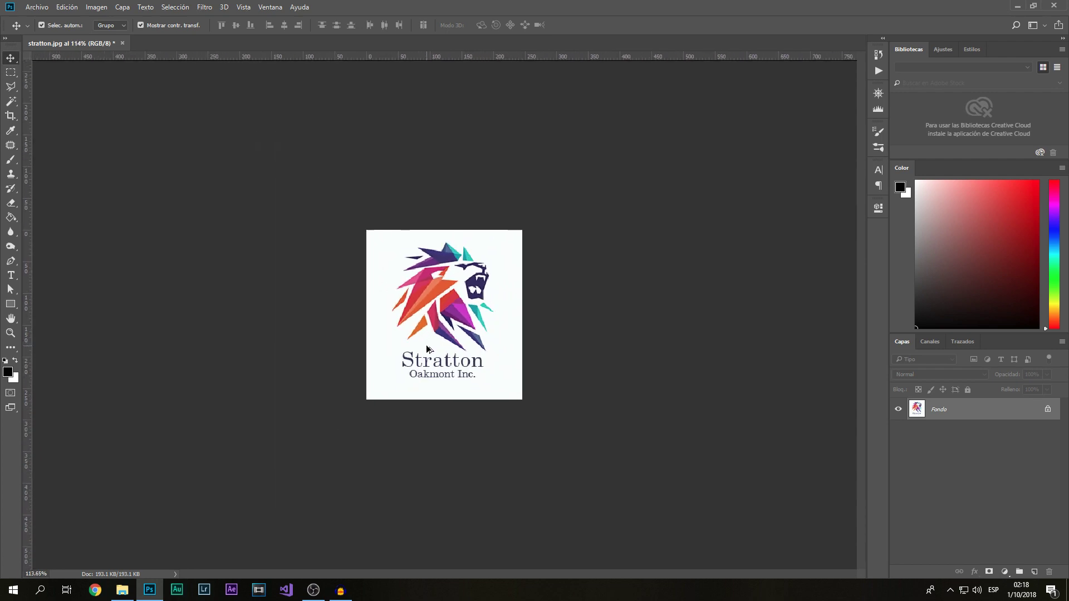
scroll(427, 349, "down", 2)
scroll(426, 349, "down", 1)
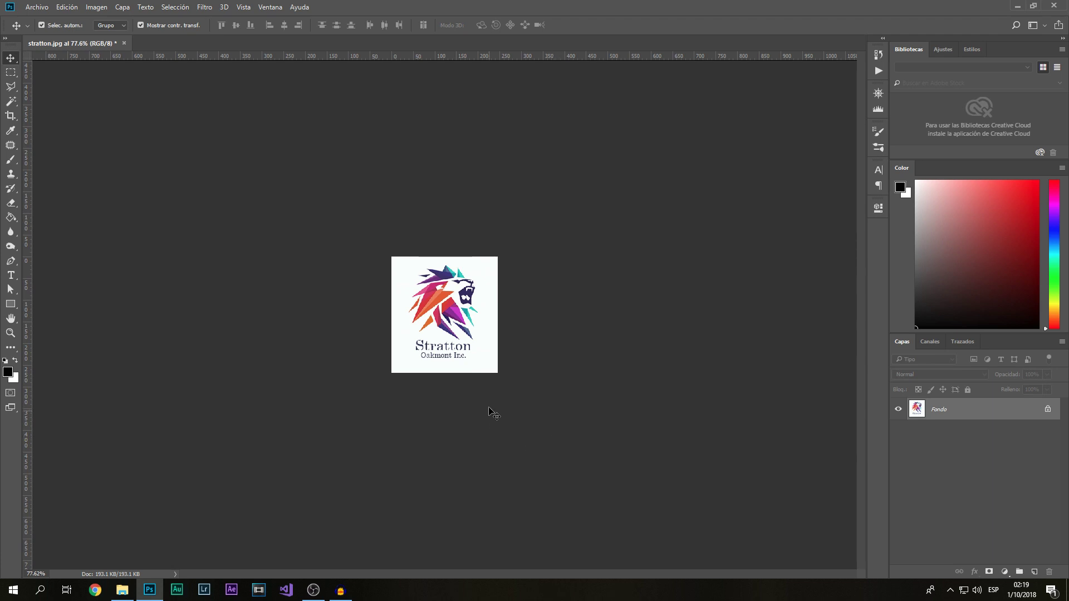
scroll(455, 384, "up", 2)
scroll(458, 383, "up", 4)
scroll(457, 383, "up", 3)
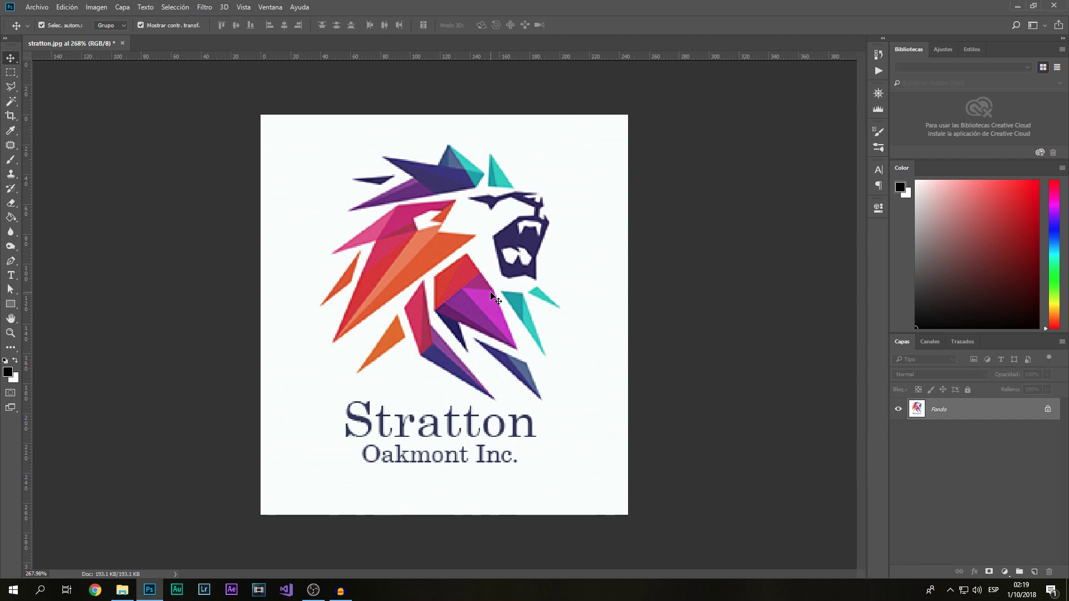
left_click(37, 6)
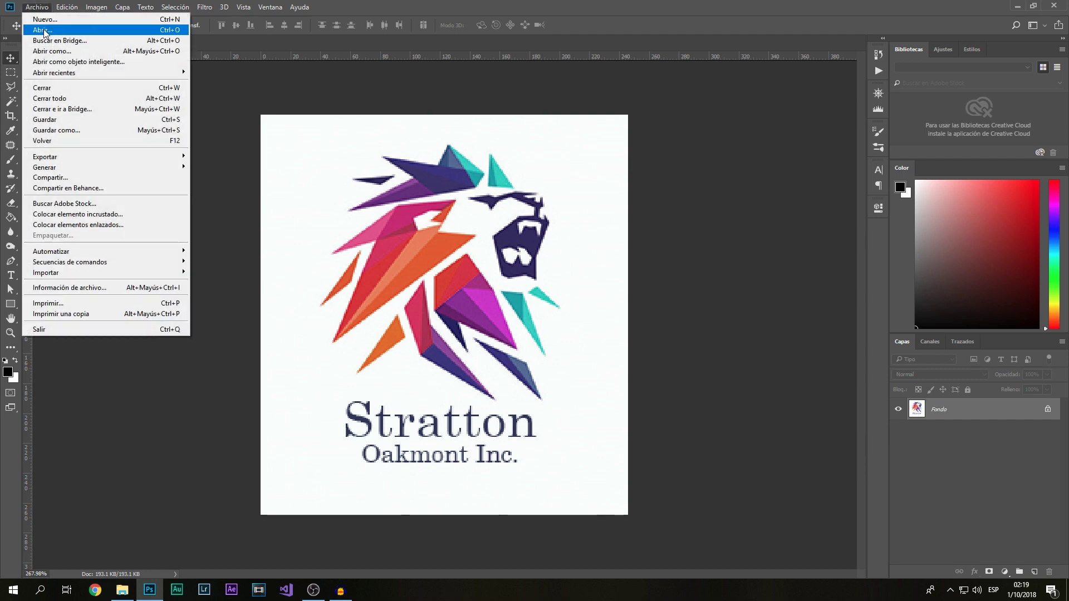
left_click(42, 29)
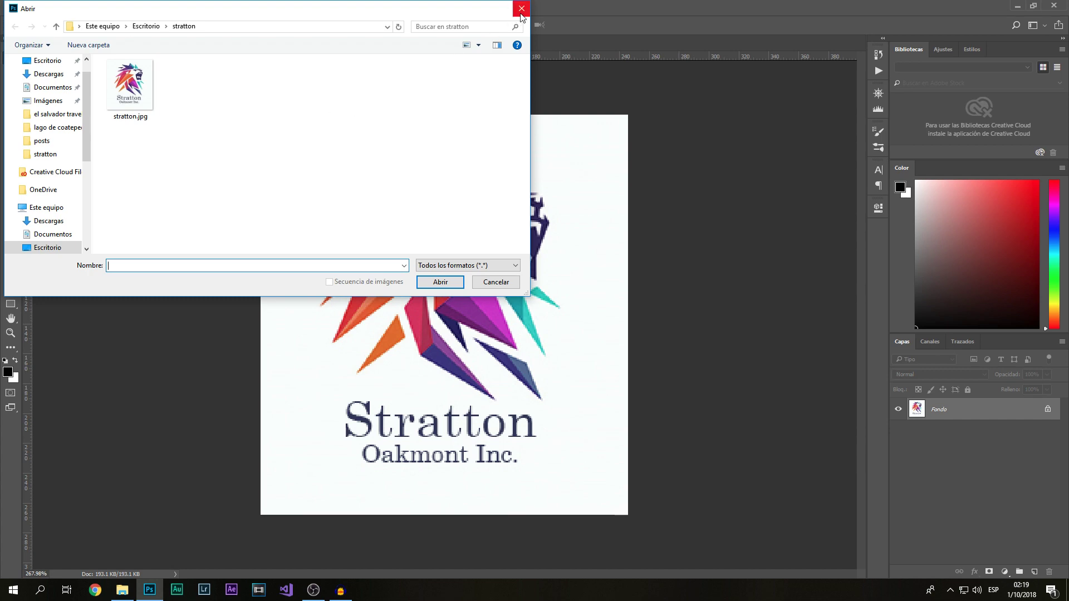
left_click(522, 9)
left_click(26, 7)
left_click(31, 7)
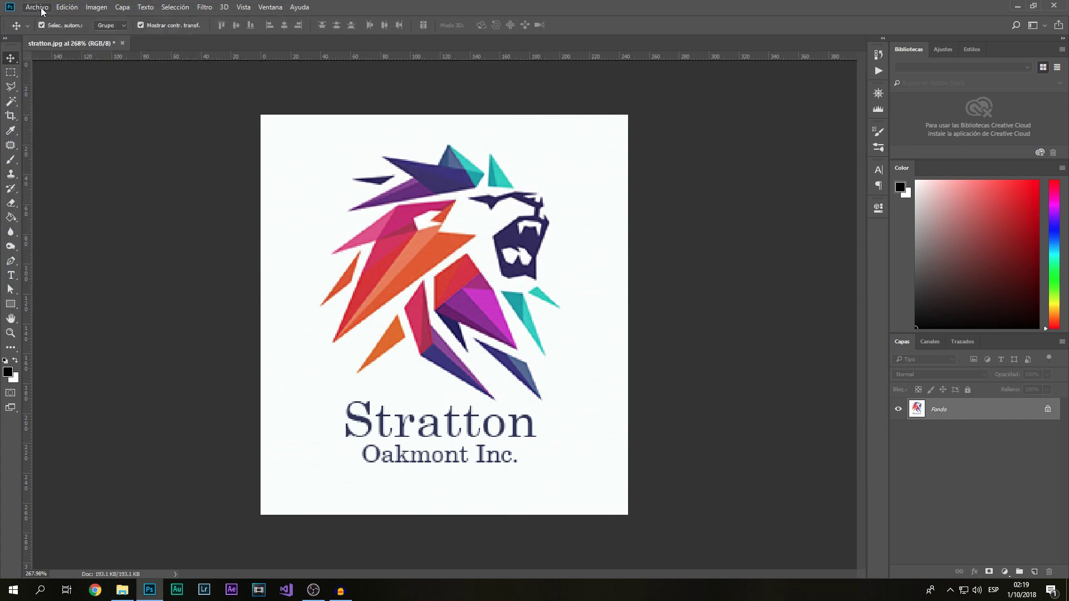
left_click(34, 8)
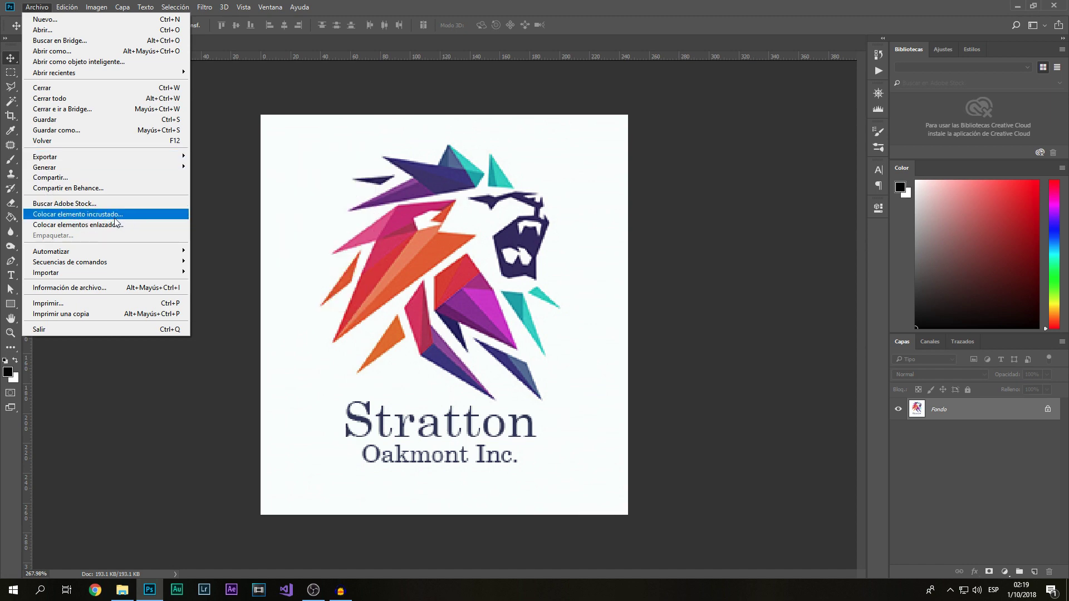
left_click(255, 190)
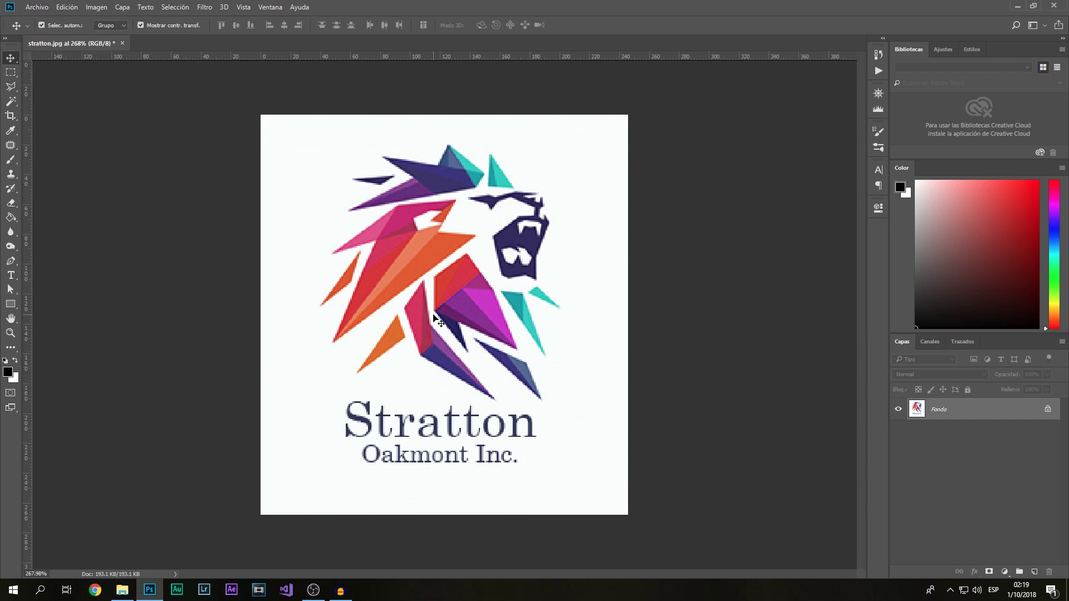
Set the image resolution to 300 ppi with resampling off, keeping 246 × 268 pixels
left_click(102, 7)
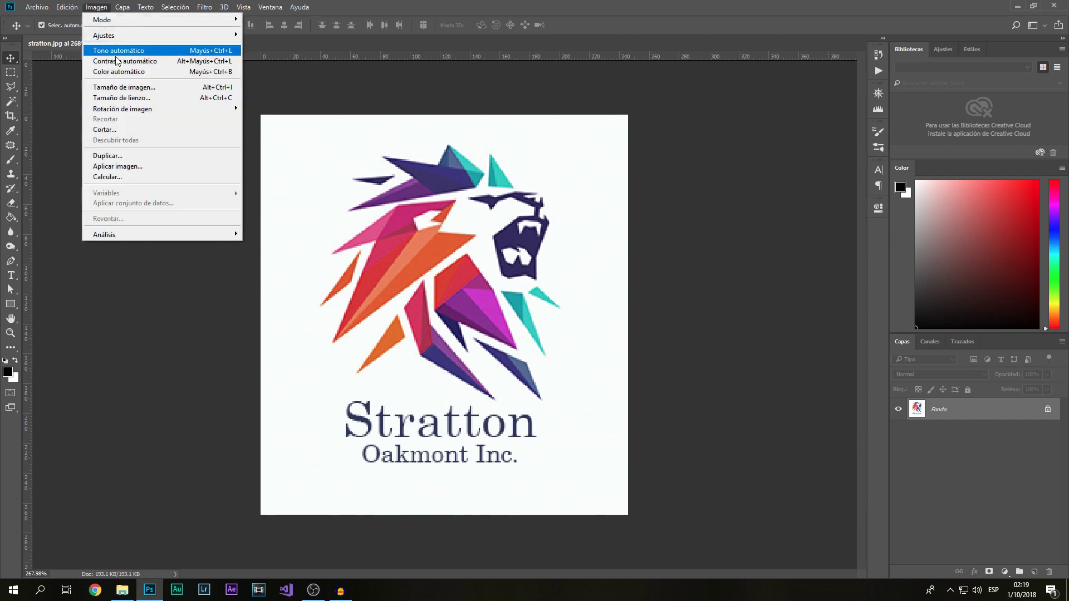
left_click(123, 87)
double_click(456, 182)
type("3")
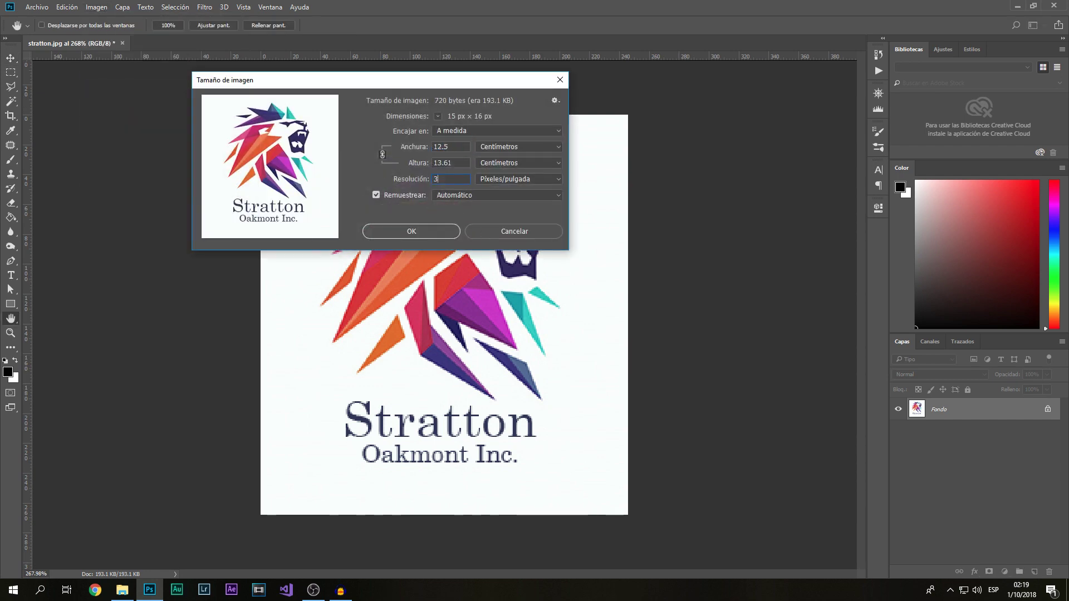
type("00")
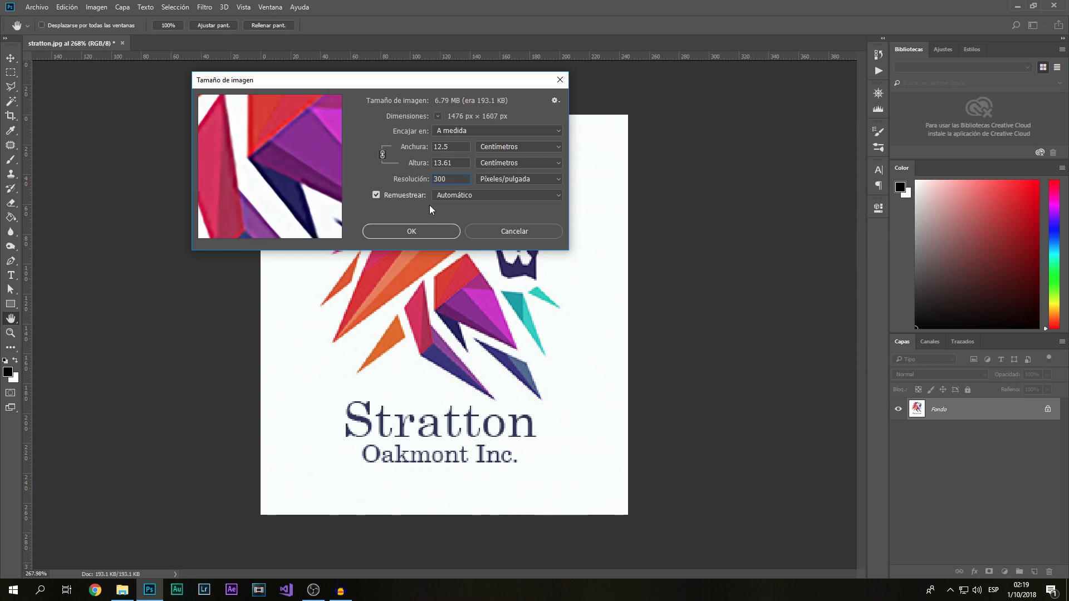
mouse_move(272, 147)
left_mouse_down()
mouse_move(325, 221)
mouse_move(268, 179)
mouse_move(304, 162)
mouse_move(291, 144)
left_mouse_up()
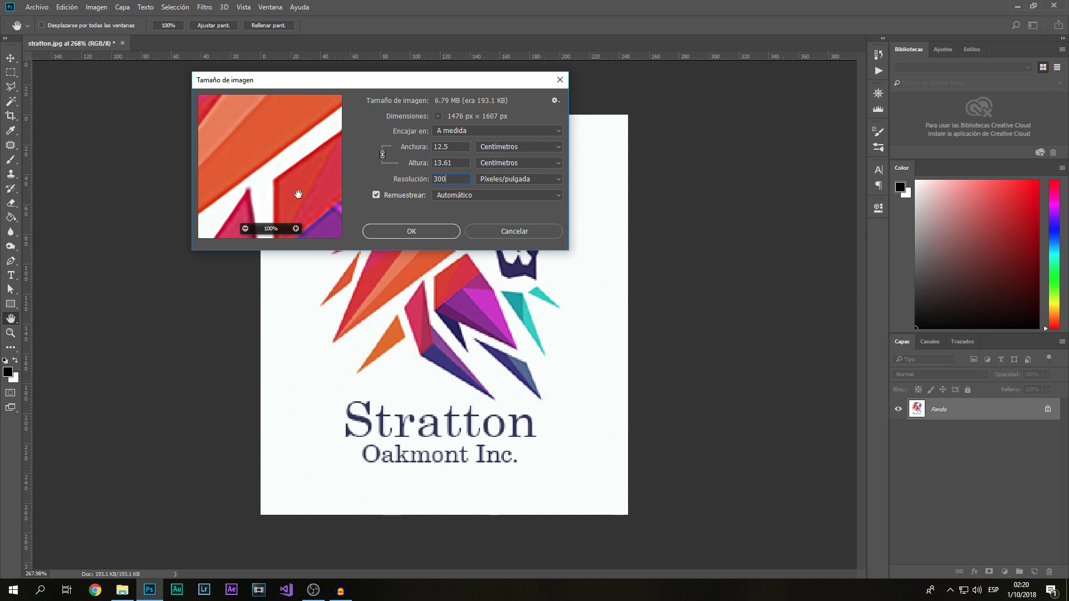
left_click_drag(299, 194, 288, 155)
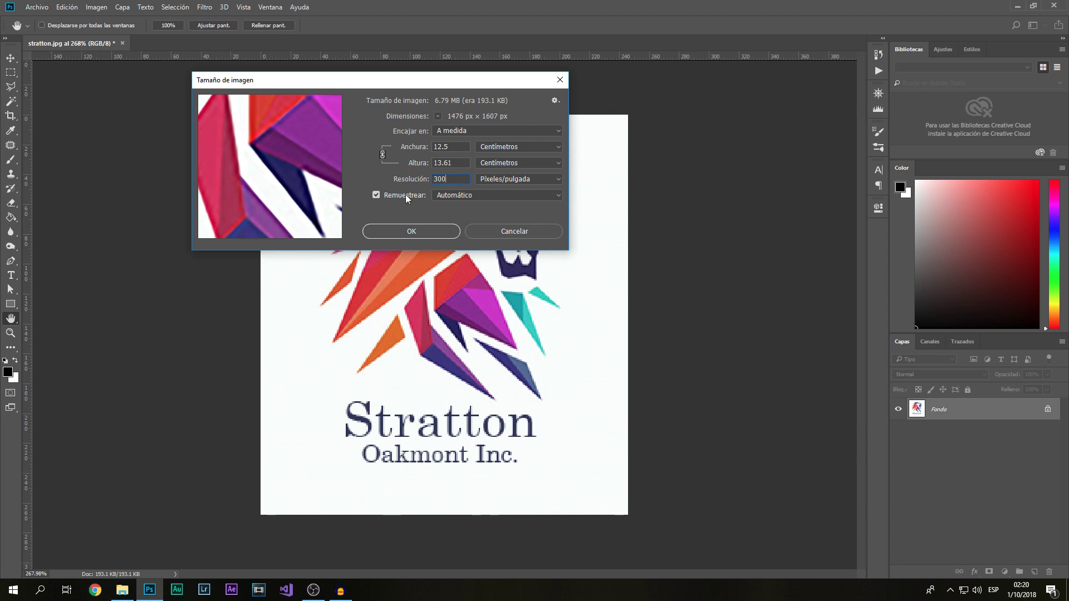
left_click(376, 195)
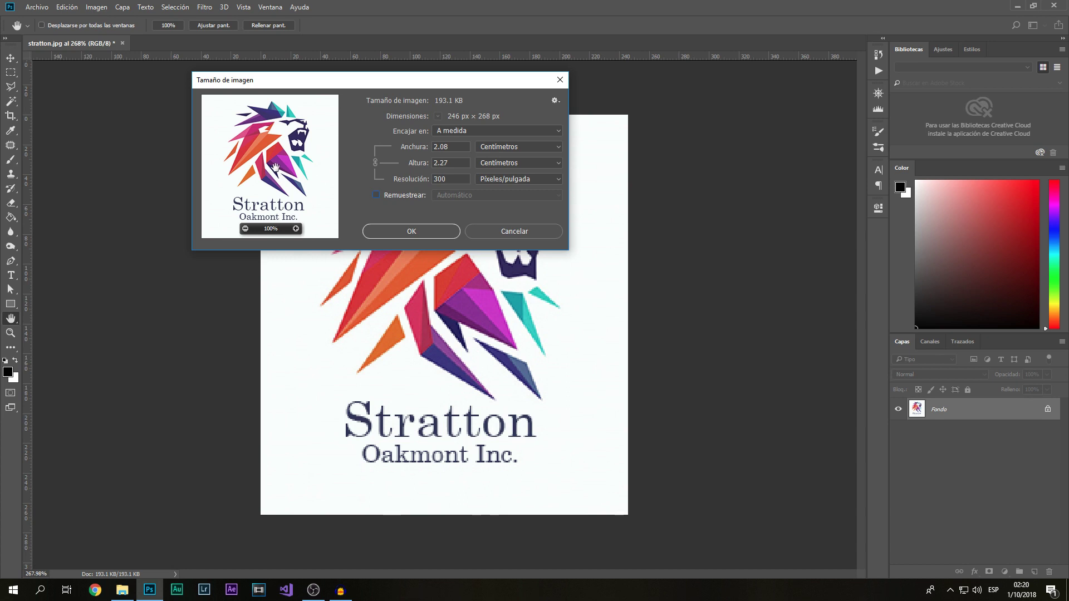
left_click(295, 230)
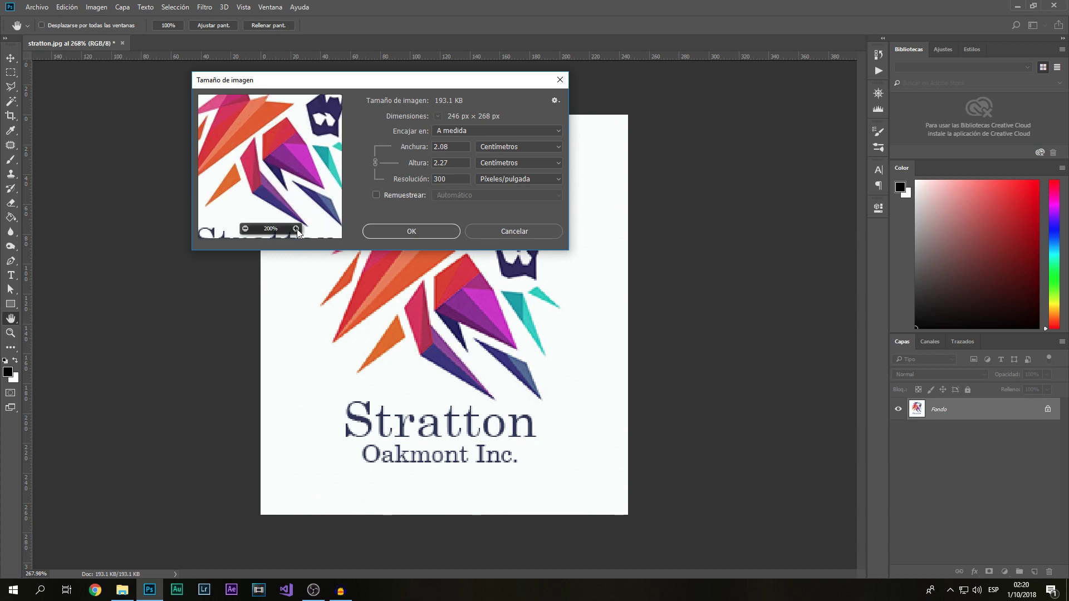
left_click(295, 230)
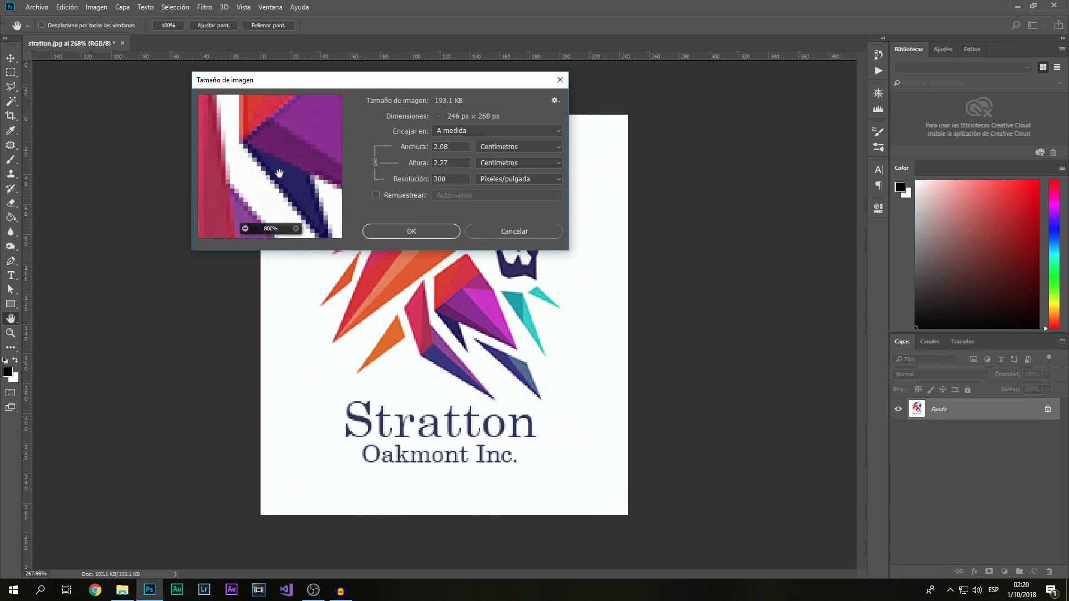
left_click(416, 231)
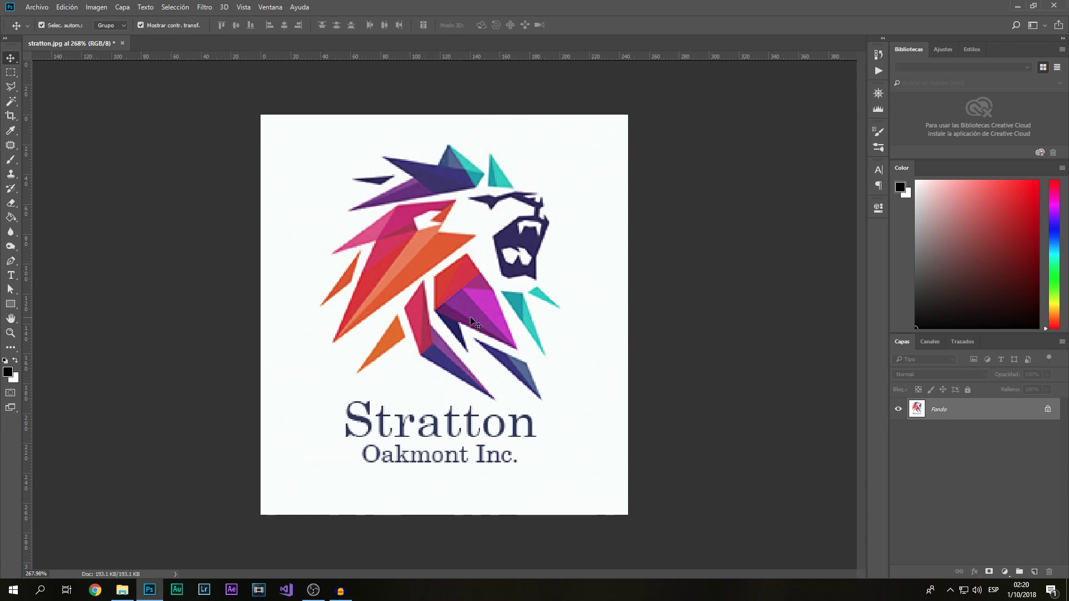
Zoom in to inspect the logo's blocky, pixelated edges, then select the Pen tool
scroll(429, 299, "up", 5)
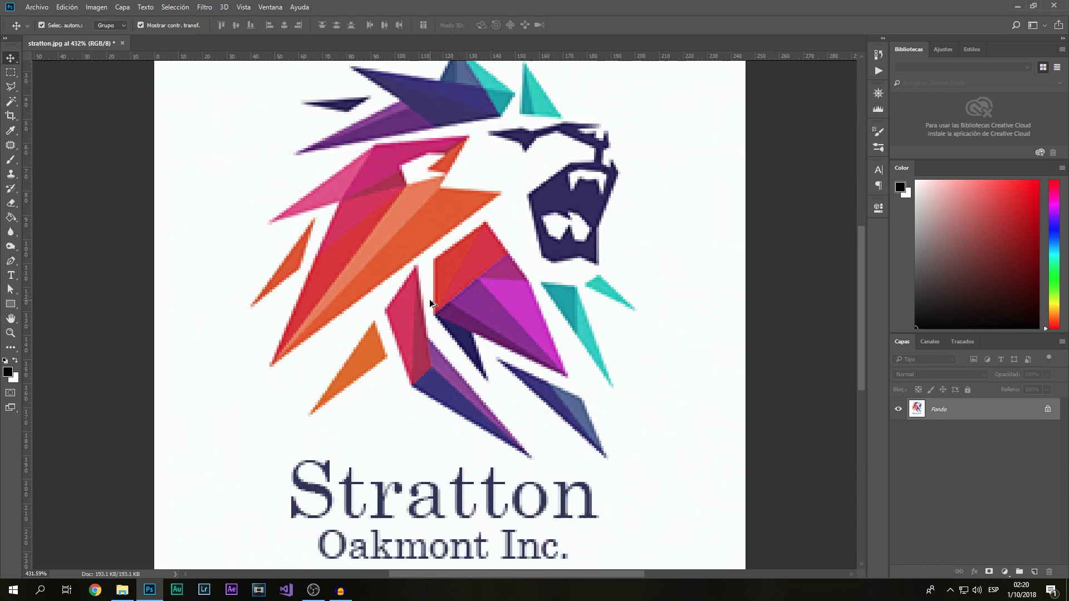
scroll(434, 305, "down", 4)
scroll(434, 305, "up", 4)
scroll(430, 301, "down", 4)
scroll(412, 292, "up", 5)
scroll(336, 256, "up", 2)
scroll(445, 351, "down", 2)
scroll(390, 333, "down", 2)
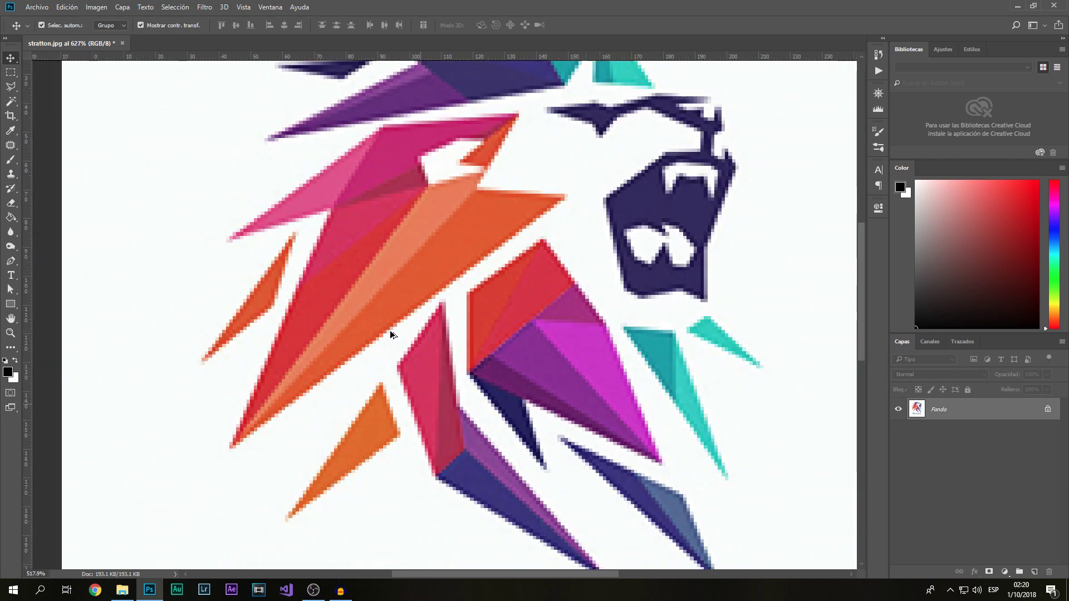
scroll(390, 330, "down", 3)
scroll(393, 323, "up", 4)
scroll(400, 320, "up", 1)
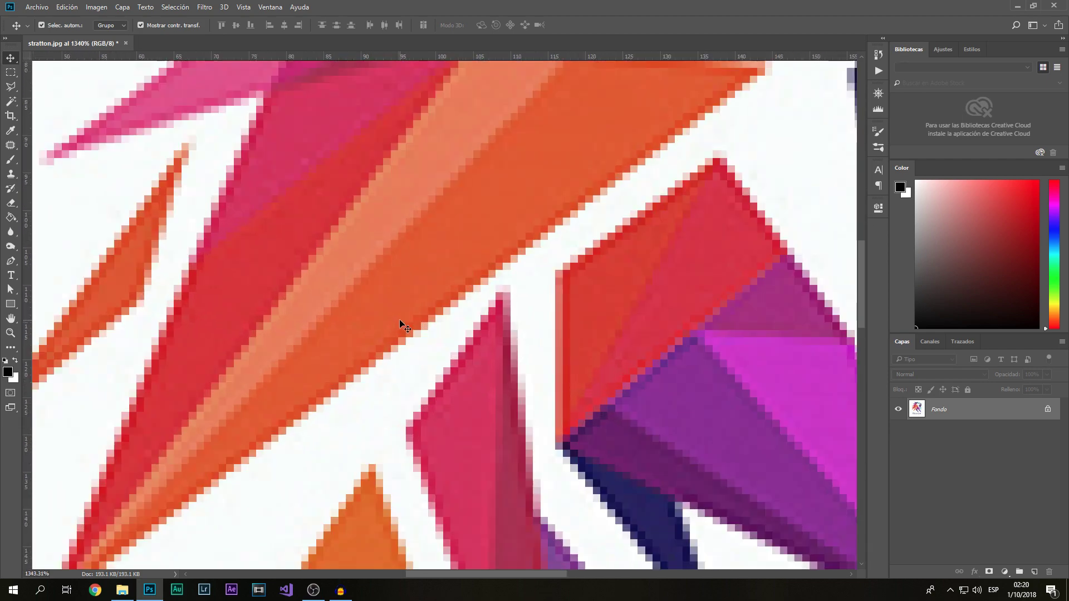
scroll(399, 319, "down", 3)
scroll(409, 322, "down", 2)
scroll(415, 319, "up", 1)
scroll(428, 332, "down", 1)
left_click(10, 261)
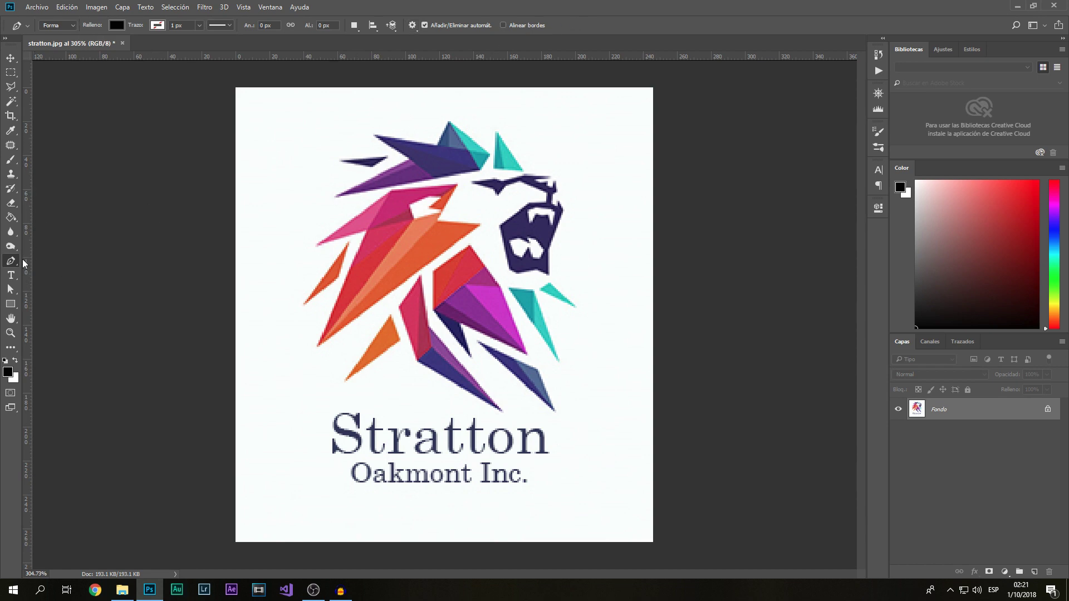
Set the Pen tool to Shape mode and zoom in on the lion's mane
scroll(316, 315, "up", 3)
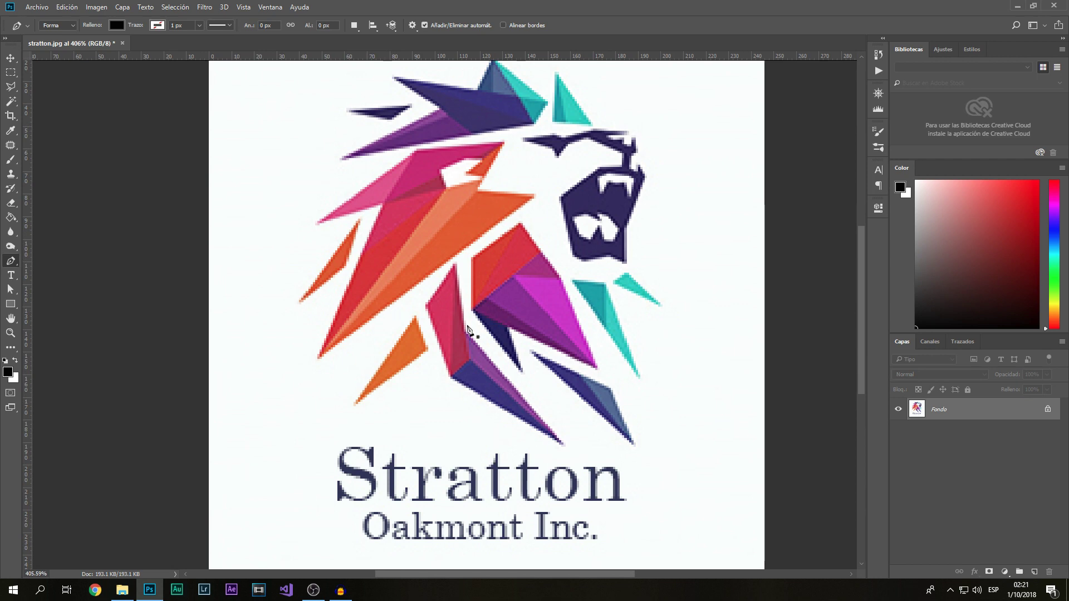
left_click(69, 26)
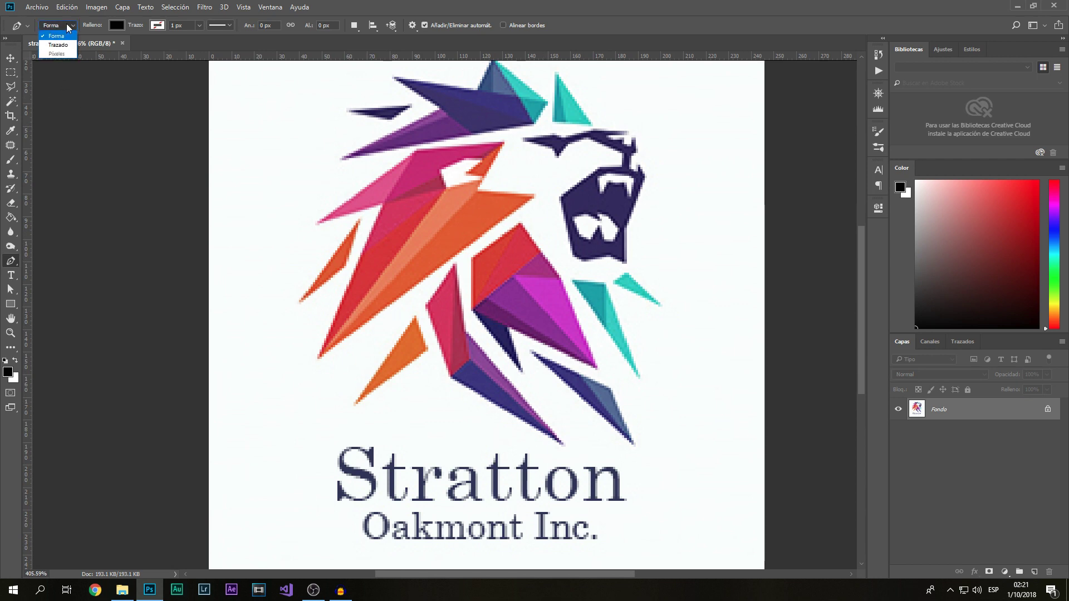
left_click(64, 45)
left_click(64, 26)
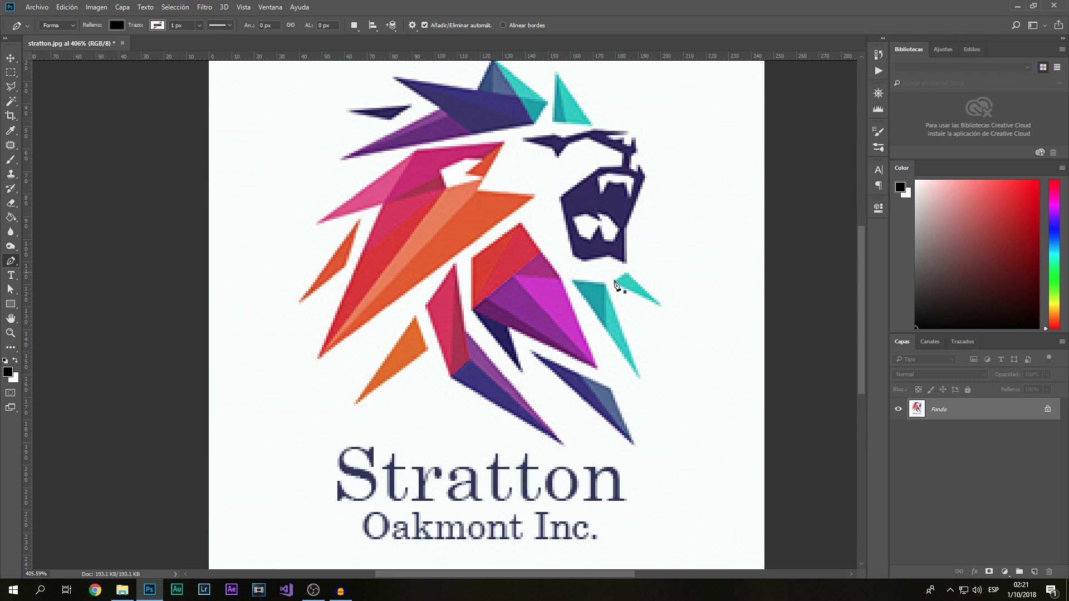
scroll(451, 250, "up", 2)
scroll(425, 231, "up", 1)
scroll(465, 246, "down", 2)
scroll(466, 241, "down", 1)
scroll(478, 240, "up", 1)
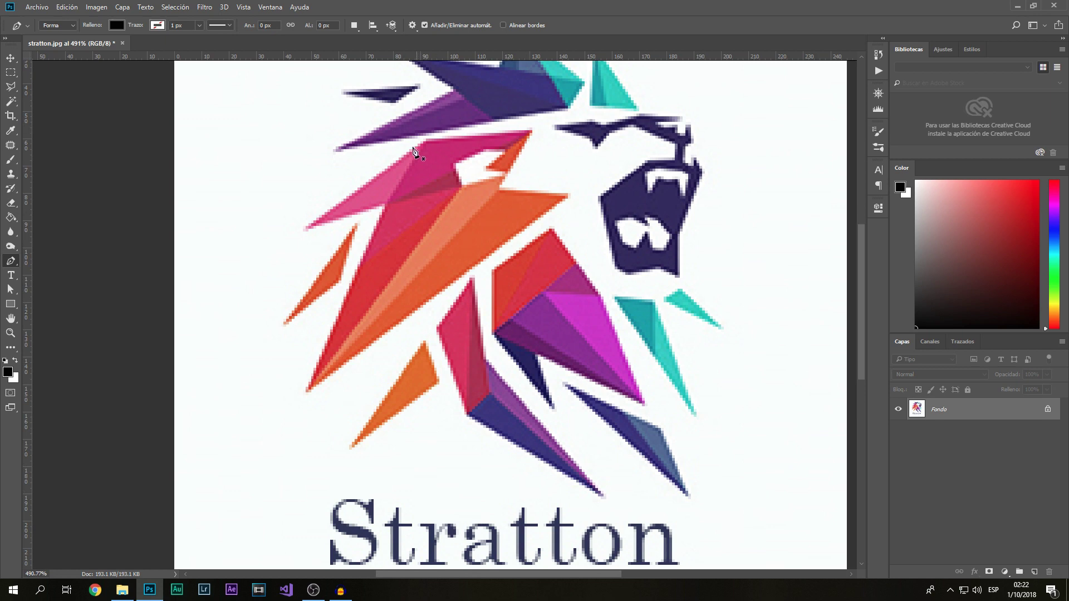
scroll(451, 239, "up", 1)
scroll(557, 287, "up", 1)
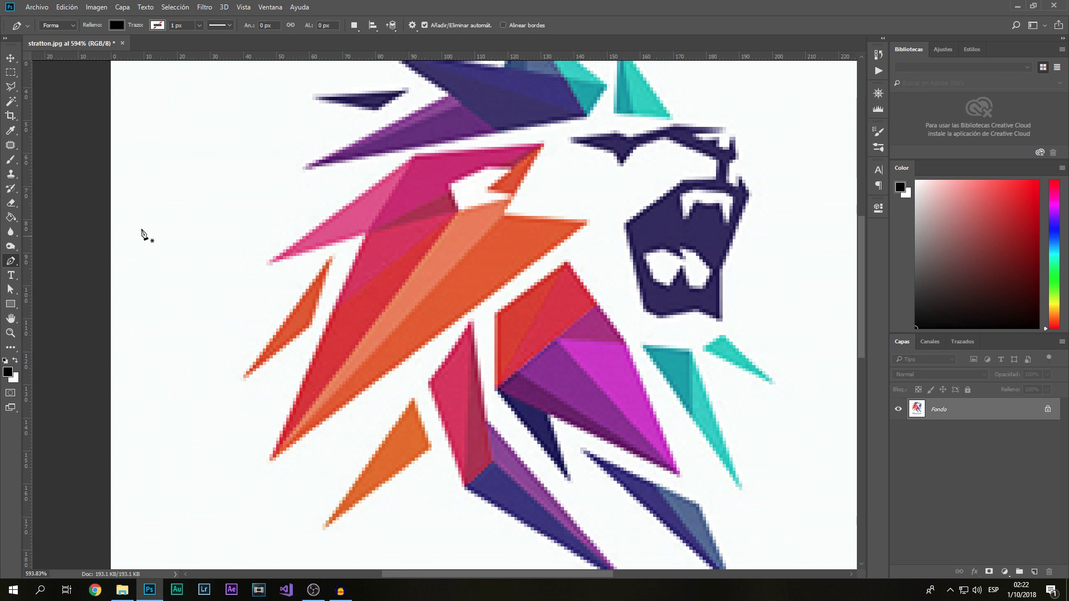
Set the shape fill to the pink sampled from the mane facet
left_click(116, 25)
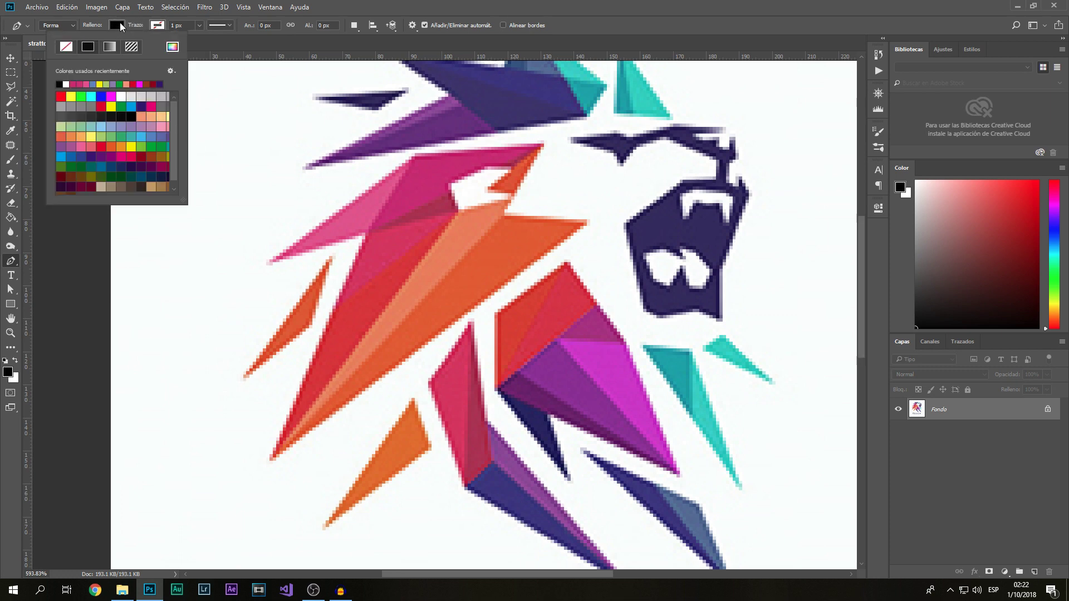
left_click(172, 47)
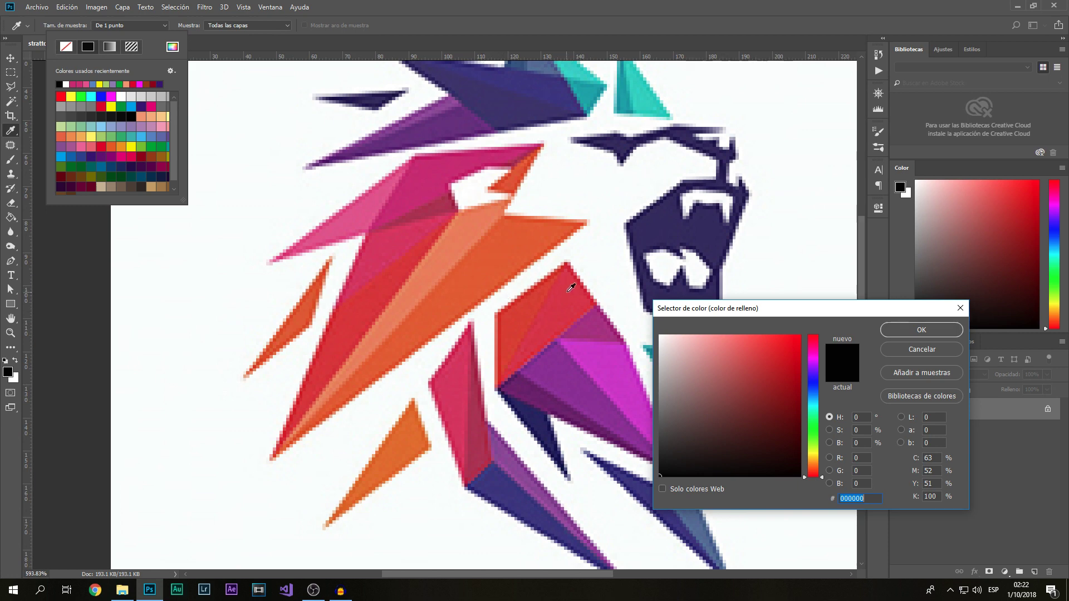
left_click(363, 212)
left_click(907, 331)
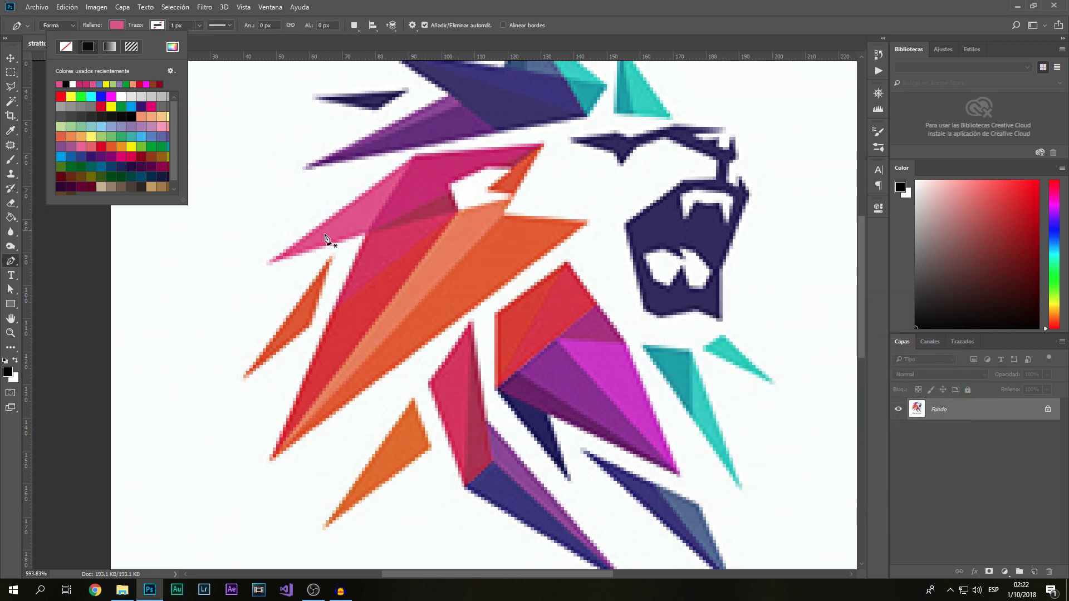
left_click(268, 265)
Trace the pink mane facet as a three-corner triangle shape
left_click(415, 153)
left_click(369, 228)
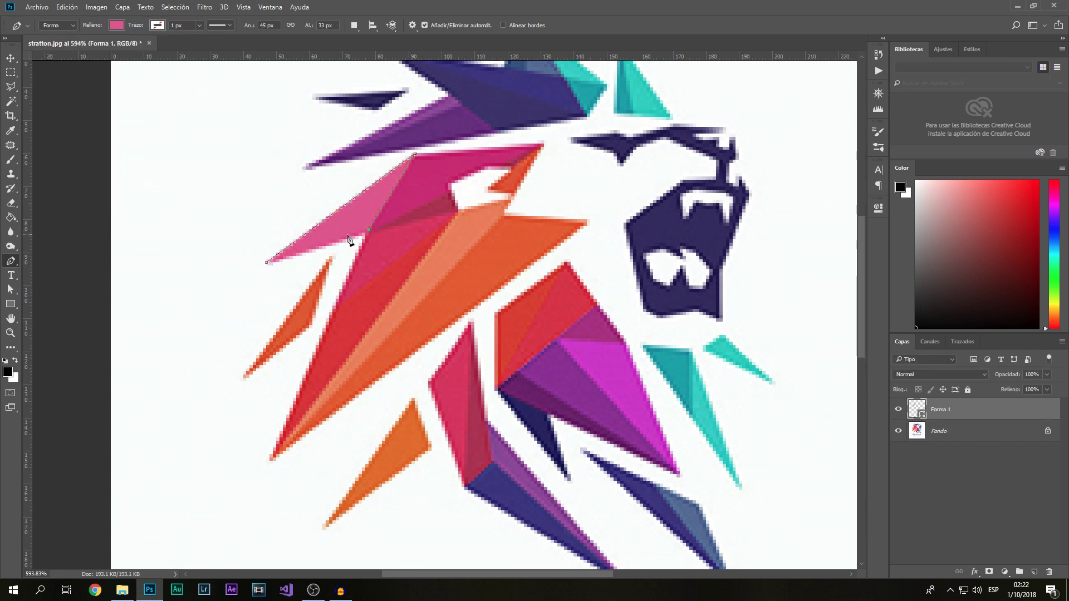
left_click(268, 263)
left_click(12, 58)
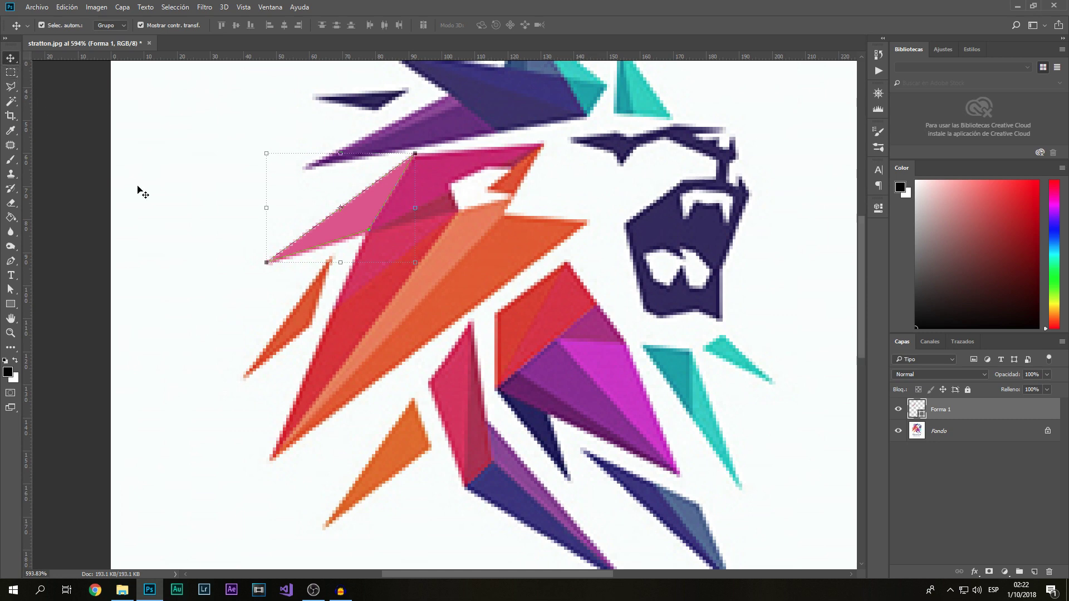
left_click(219, 269)
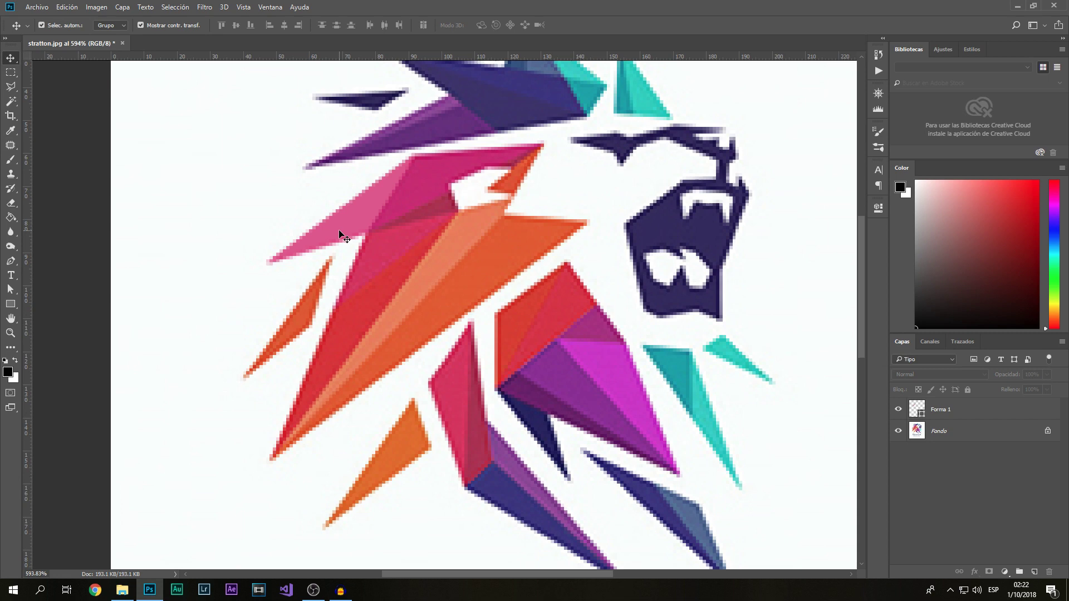
Set the shape fill to the magenta sampled from the neighbouring facet
left_click(10, 261)
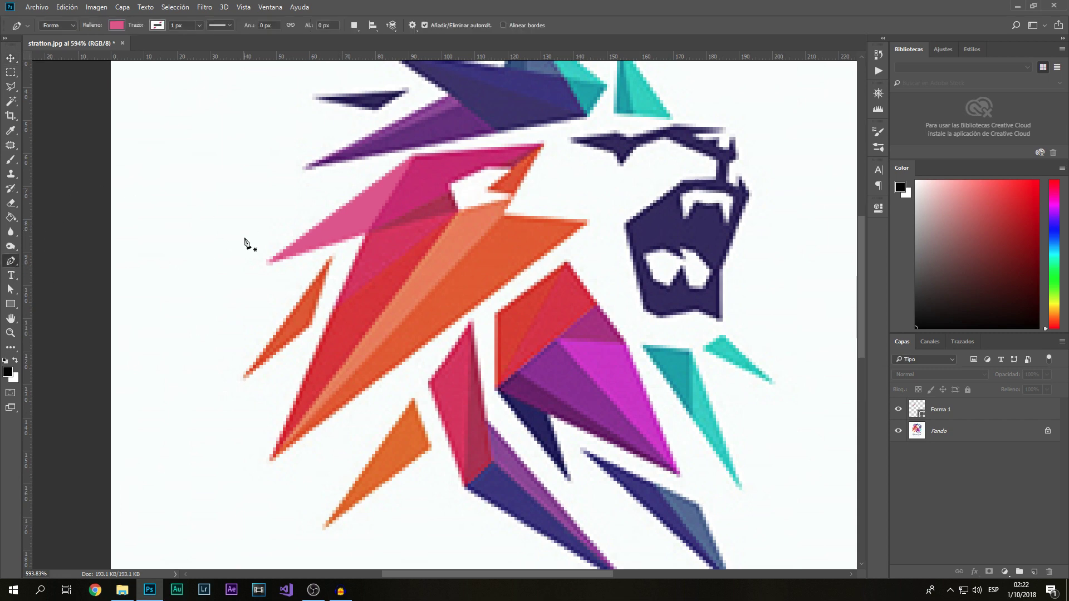
left_click(118, 25)
left_click(173, 46)
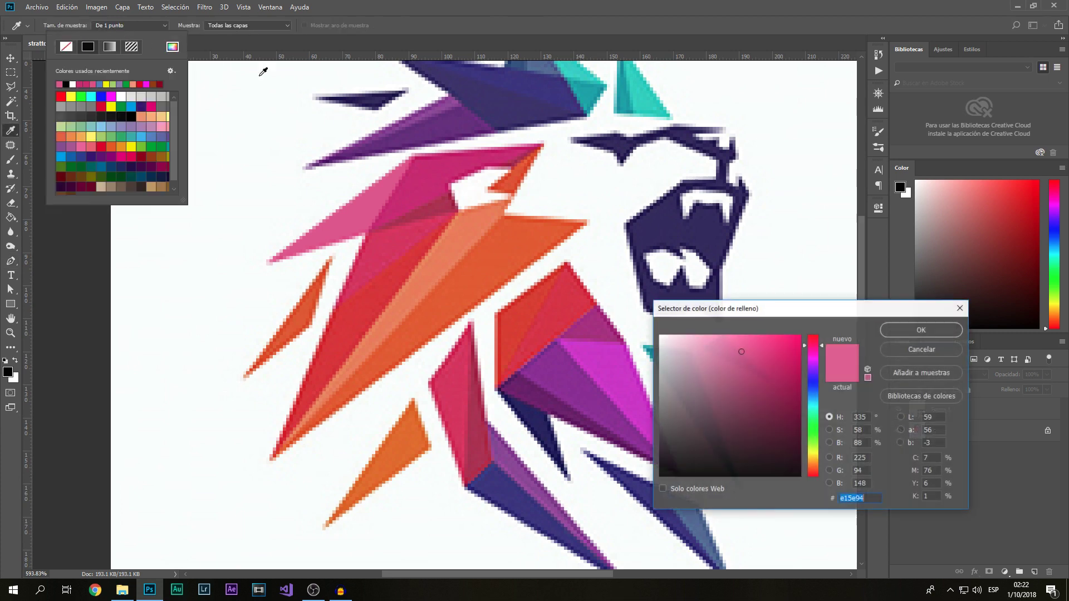
left_click(425, 178)
left_click(905, 333)
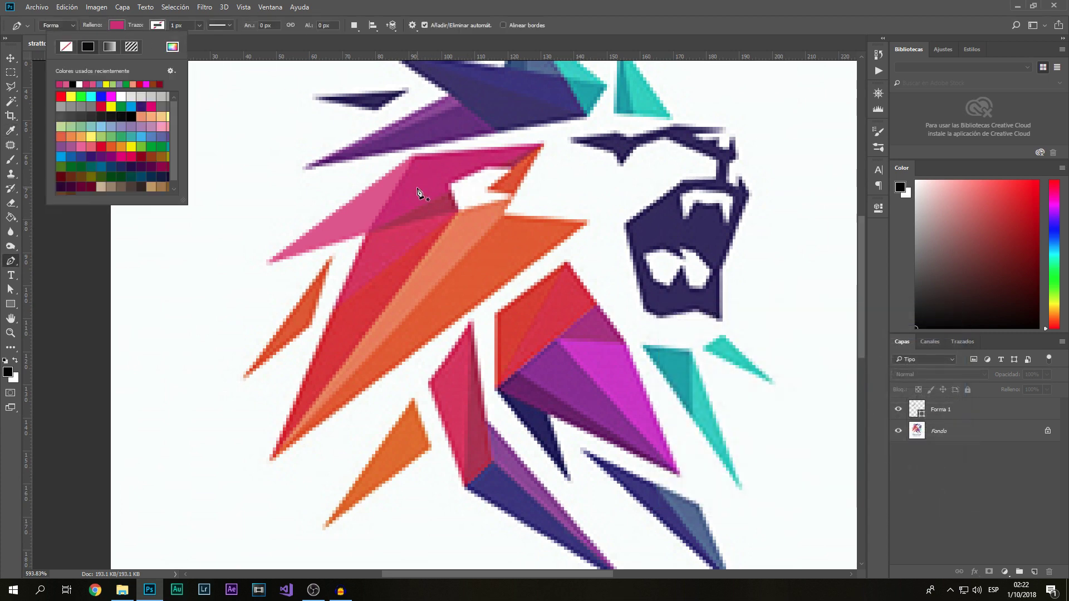
Trace the magenta facet from the triangle's corner to its far upper corner, then fit the view
left_click(369, 229)
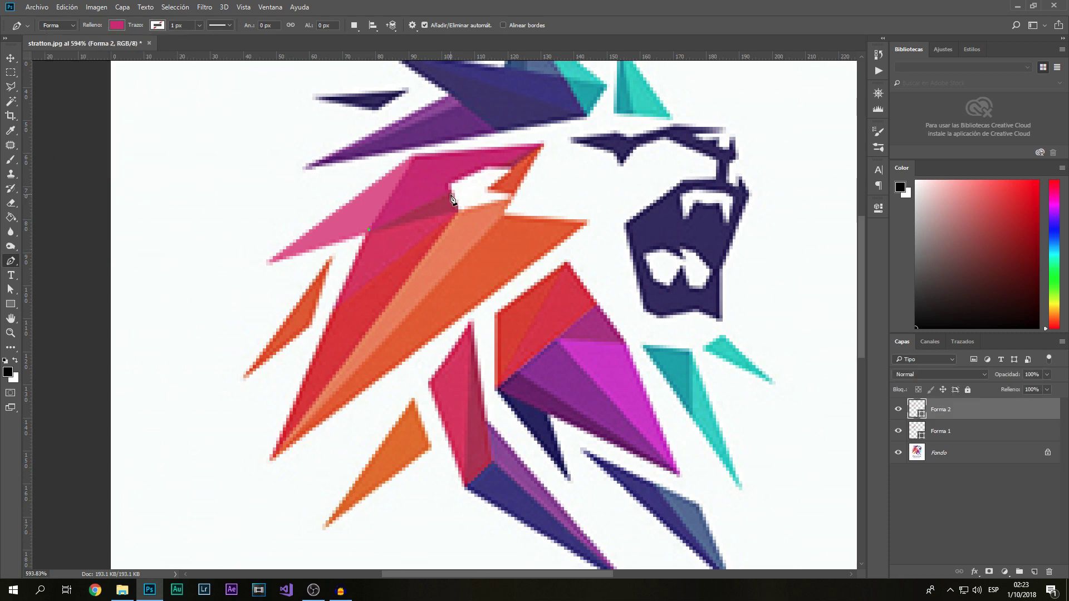
left_click(451, 193)
left_click(449, 182)
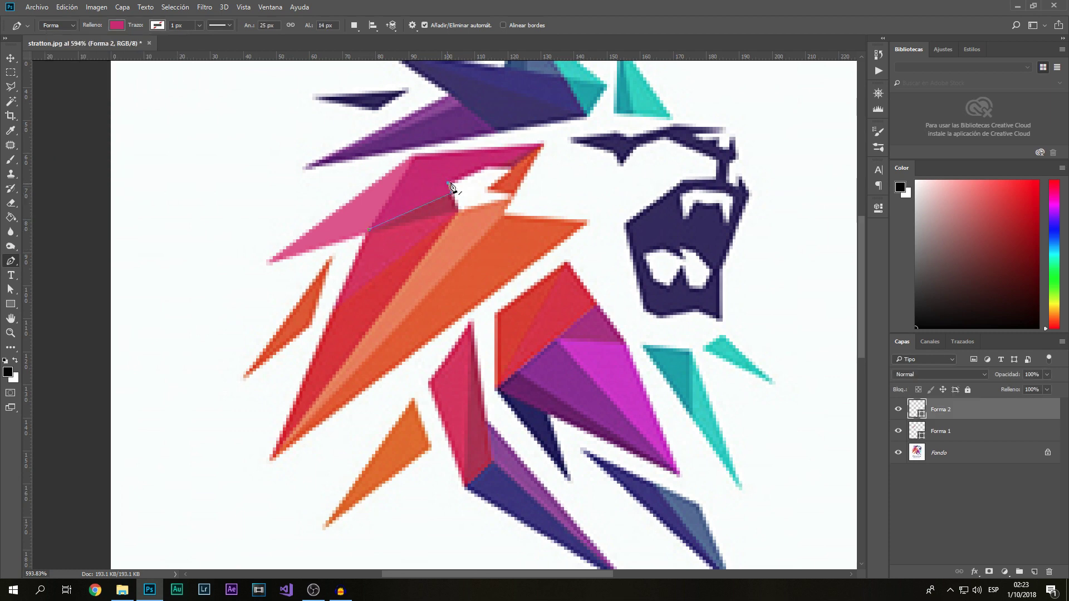
left_click(485, 167)
left_click(511, 167)
left_click(415, 153)
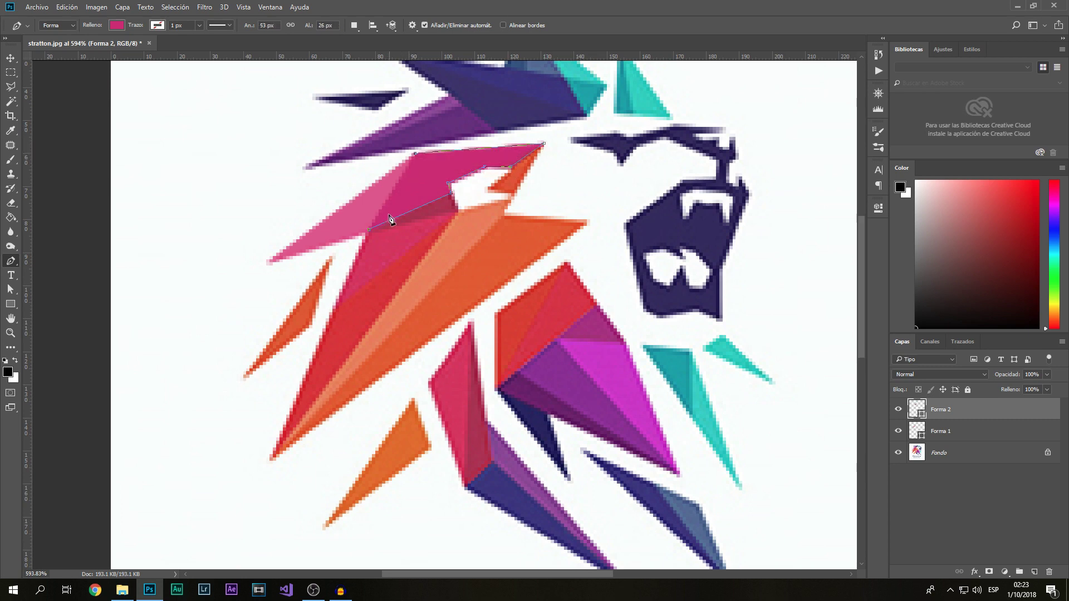
left_click(369, 231)
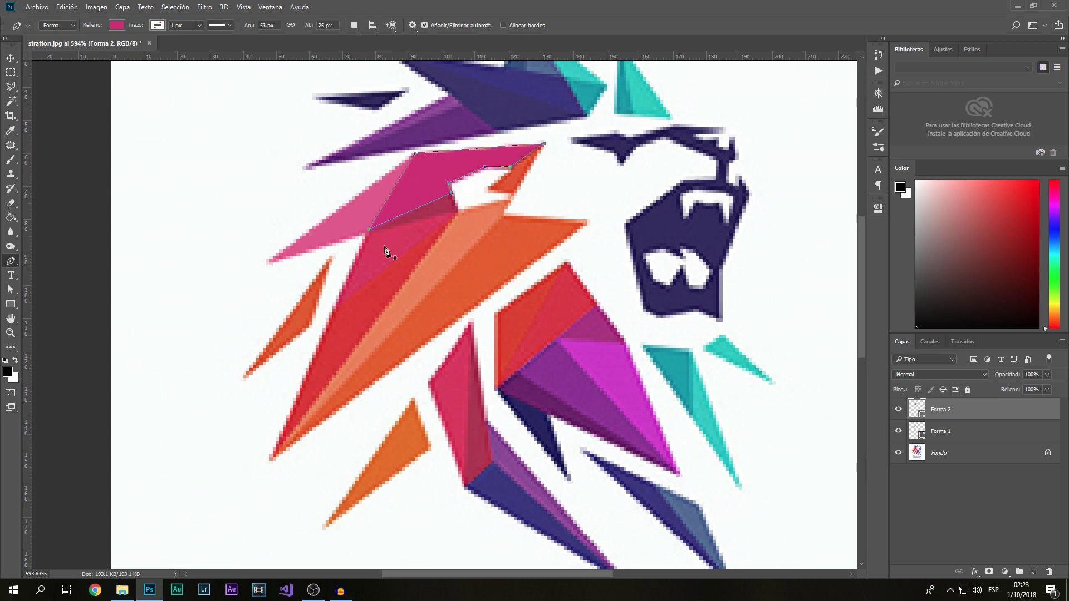
left_click(11, 58)
left_click(132, 183)
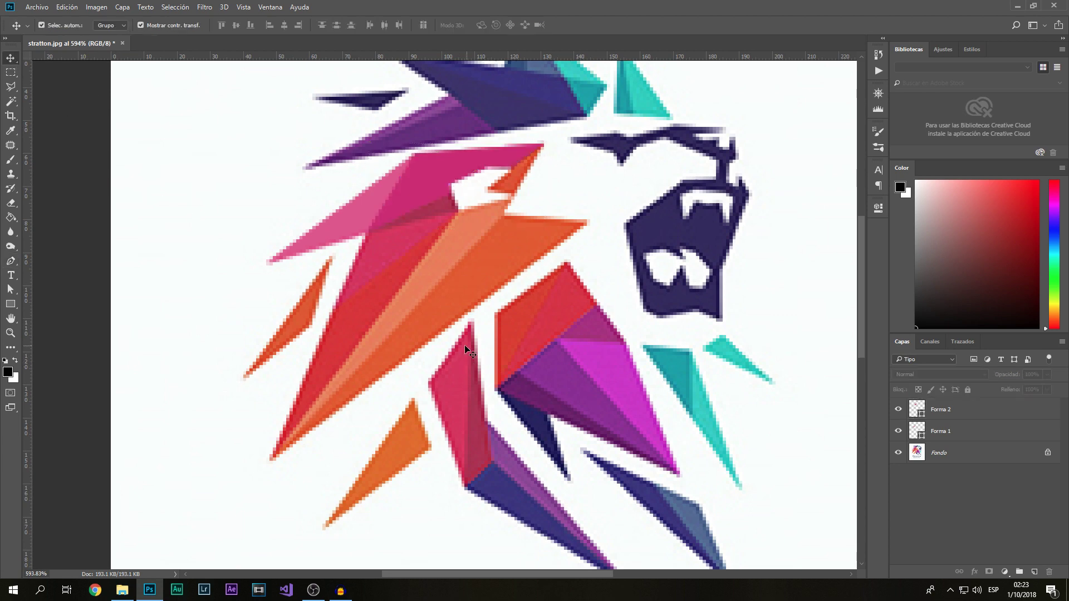
key("ctrl+0")
Draw a pink circle over the Stratton lettering with the Ellipse tool
scroll(474, 333, "up", 1)
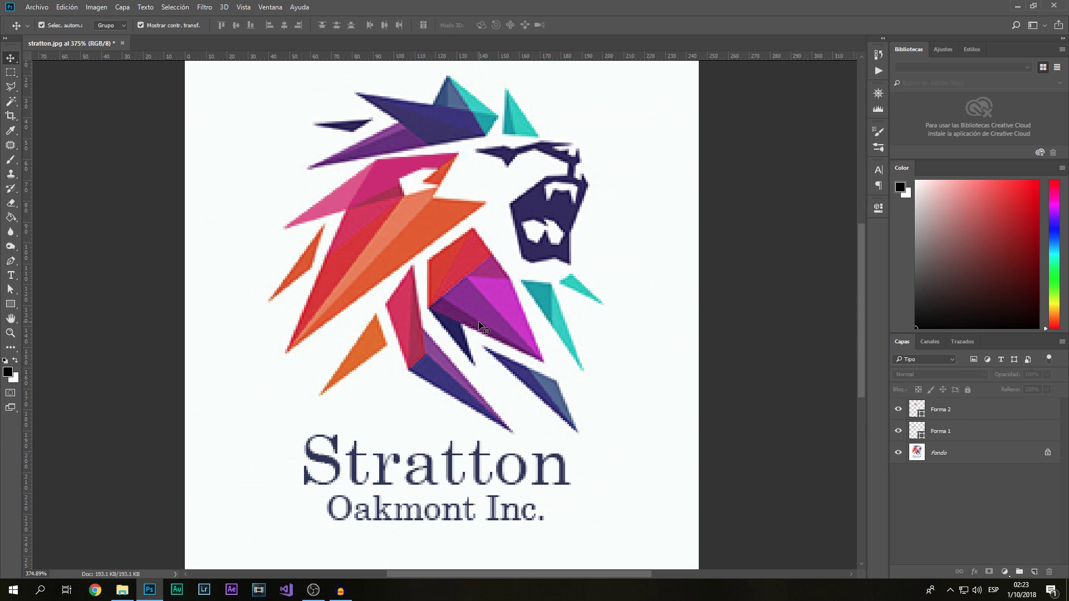
scroll(474, 319, "down", 3)
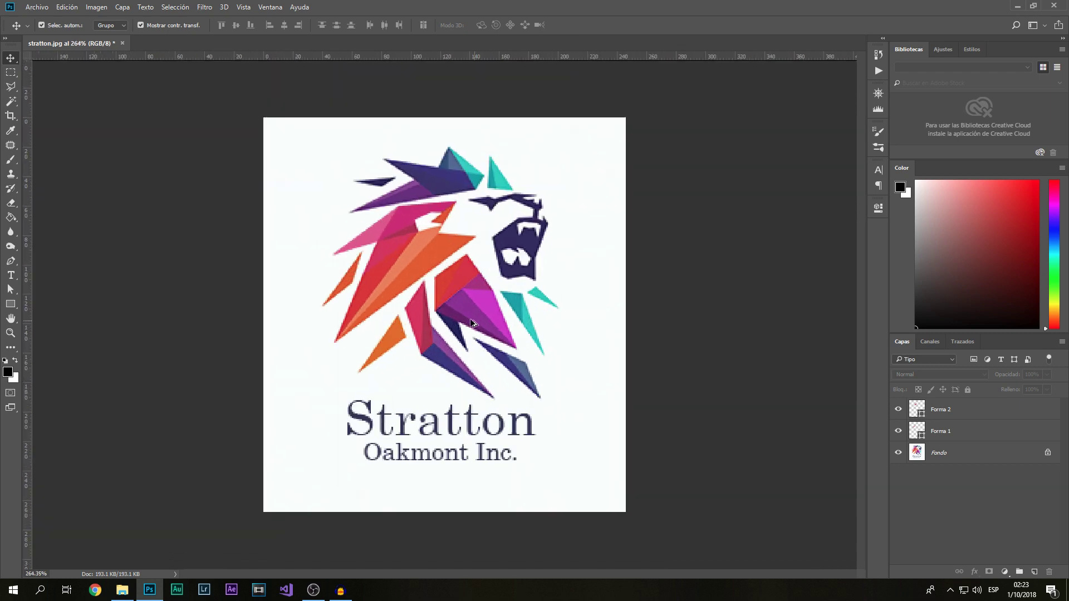
scroll(465, 311, "up", 3)
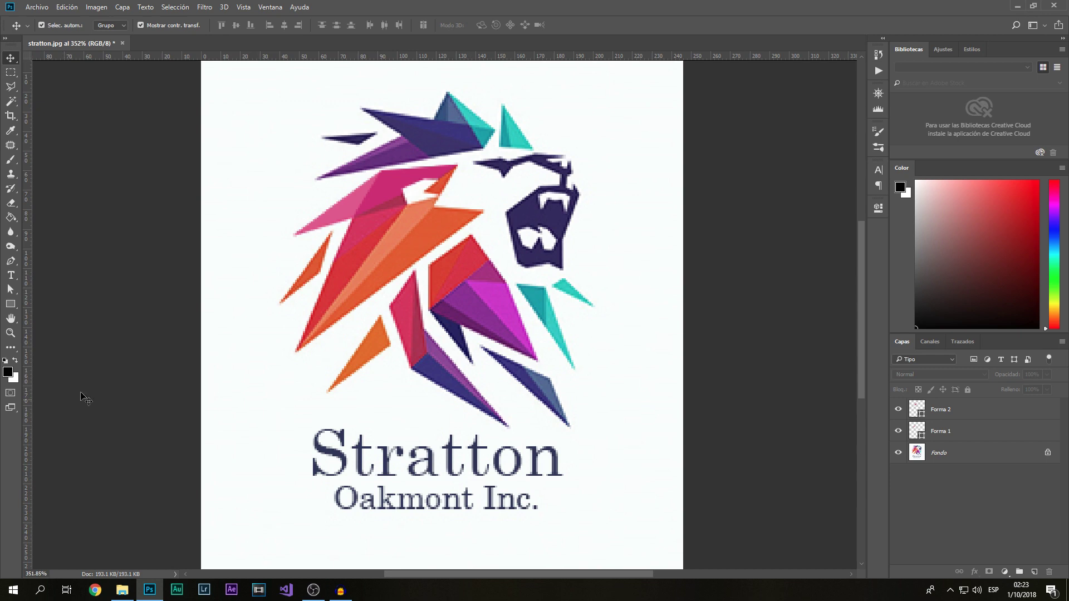
left_click(11, 304)
left_click(52, 324)
left_click_drag(377, 423, 517, 530)
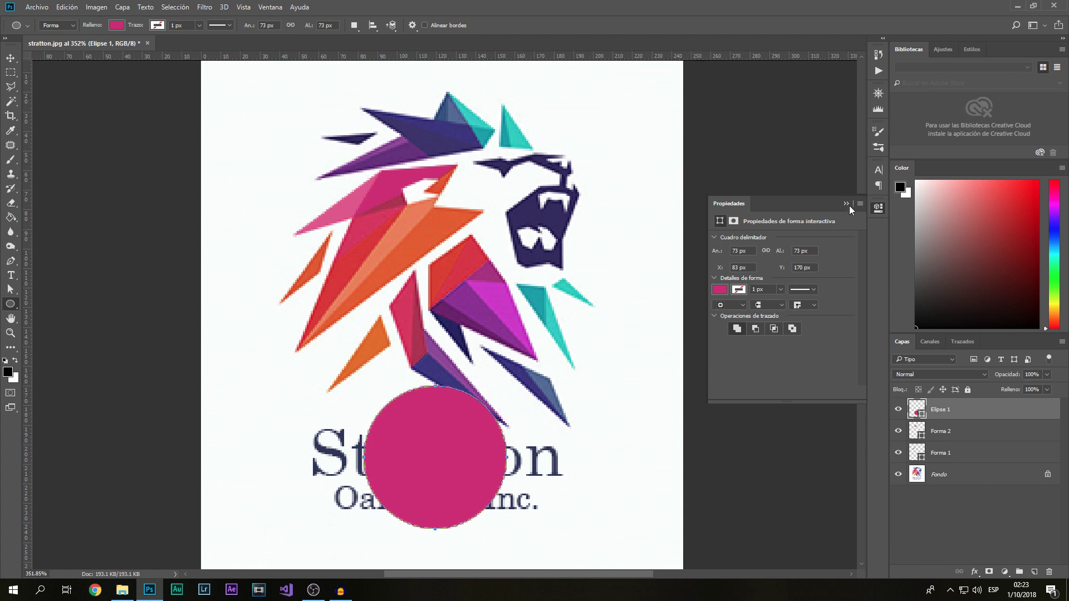
left_click(850, 206)
Draw a rectangle overlapping the circle's lower half
right_click(15, 306)
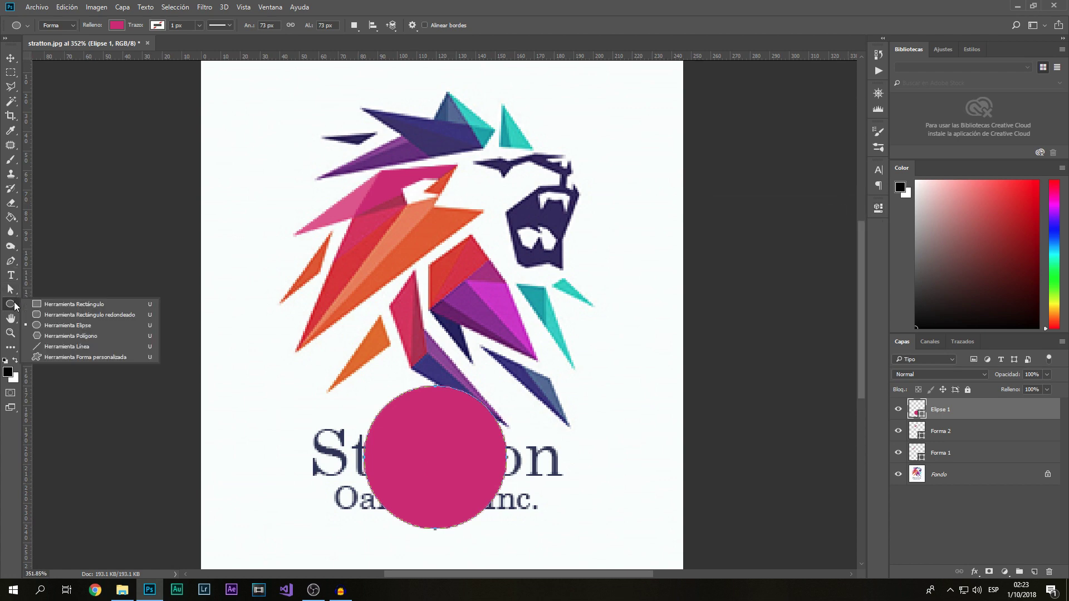
left_click(58, 305)
left_click_drag(350, 457, 528, 536)
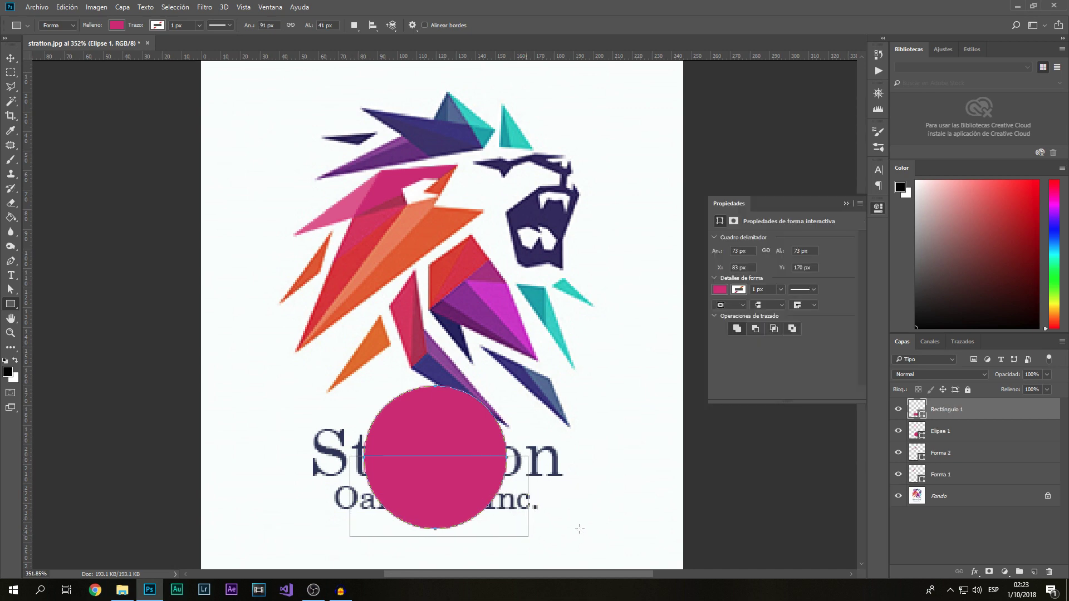
left_click(847, 204)
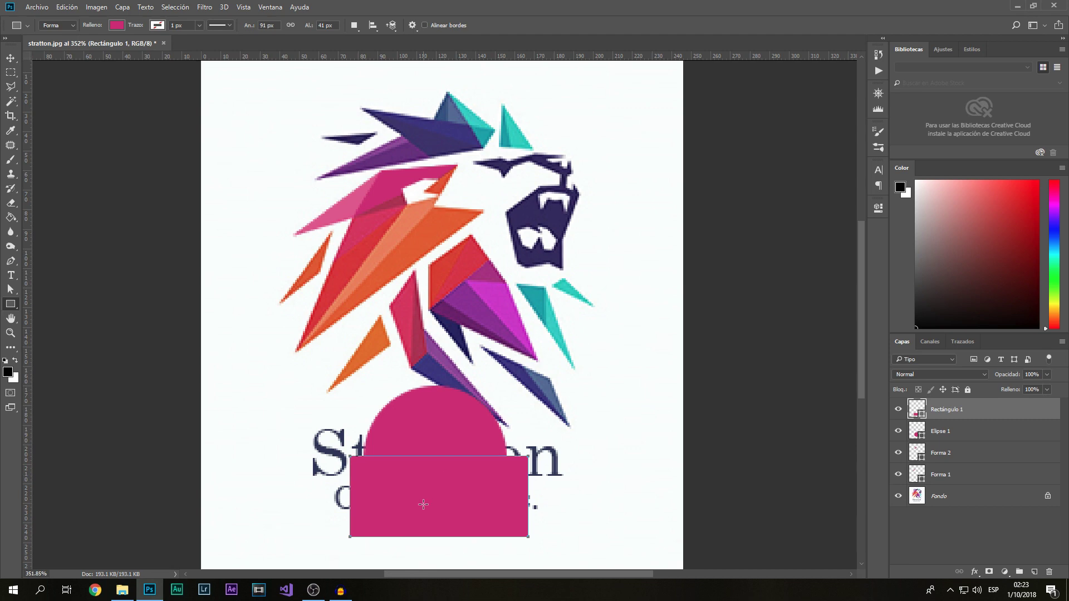
Select the ellipse and rectangle layers and merge them with Combine Shapes
left_click(11, 58)
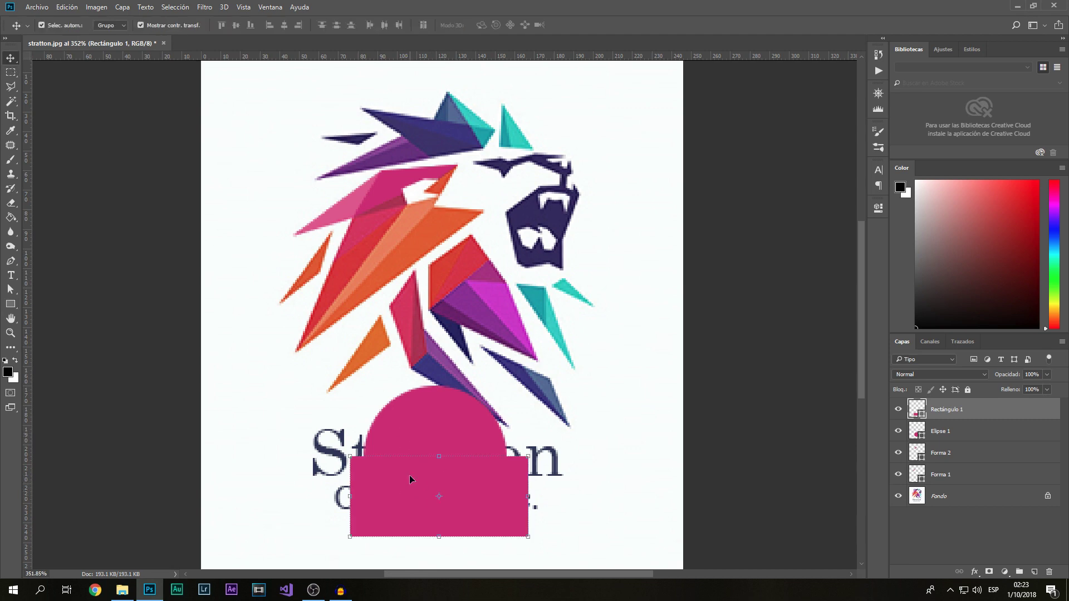
left_click(960, 433, "ctrl")
right_click(960, 435)
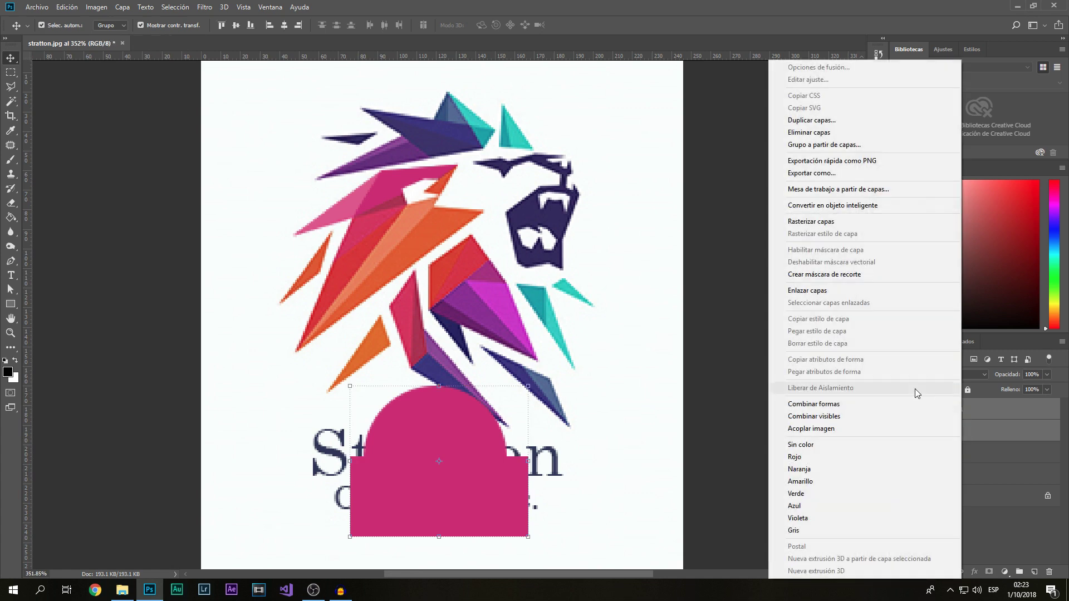
left_click(848, 405)
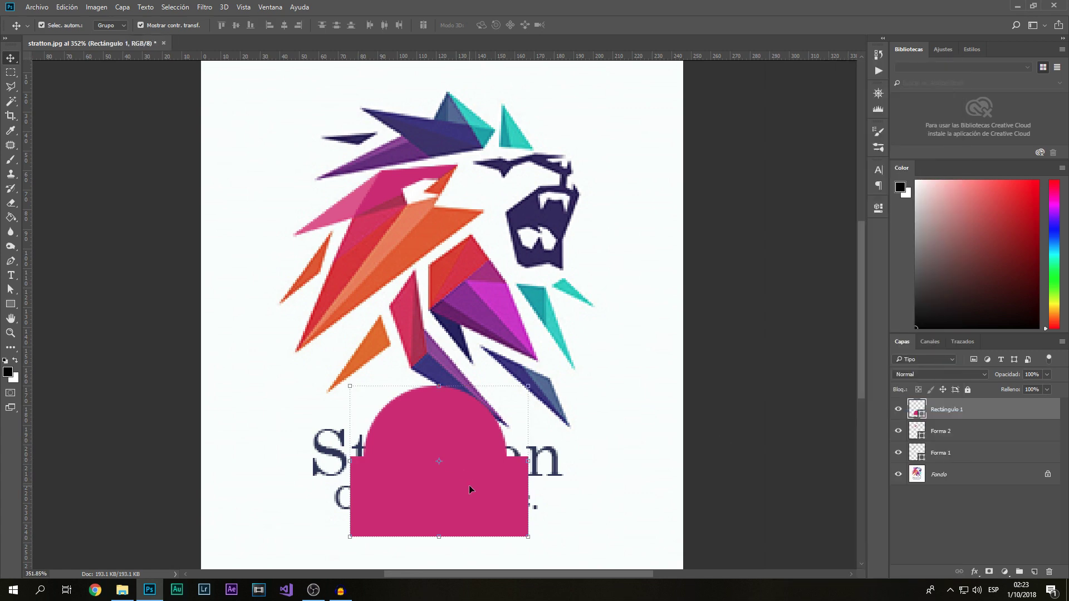
Subtract the rectangle from the circle using Subtract Front Shape
left_click_drag(11, 290, 78, 290)
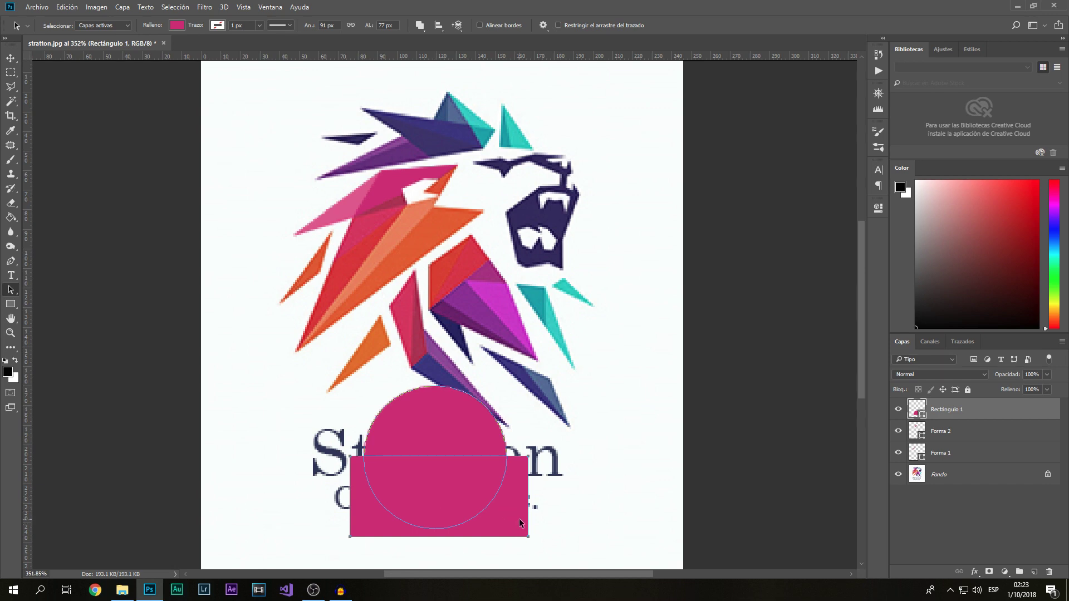
left_click(420, 25)
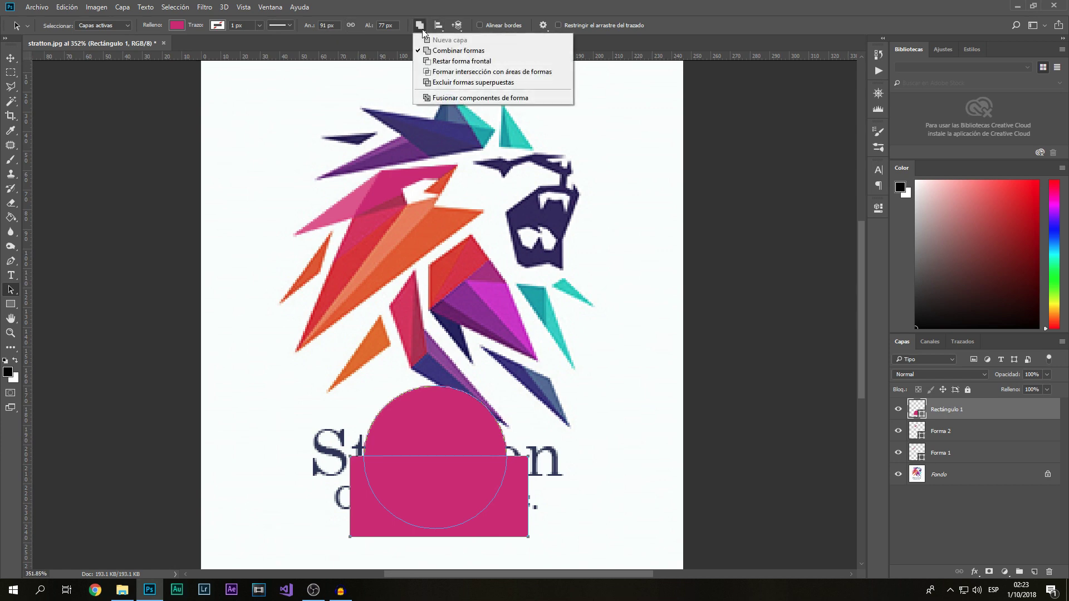
left_click(454, 63)
left_click(548, 480)
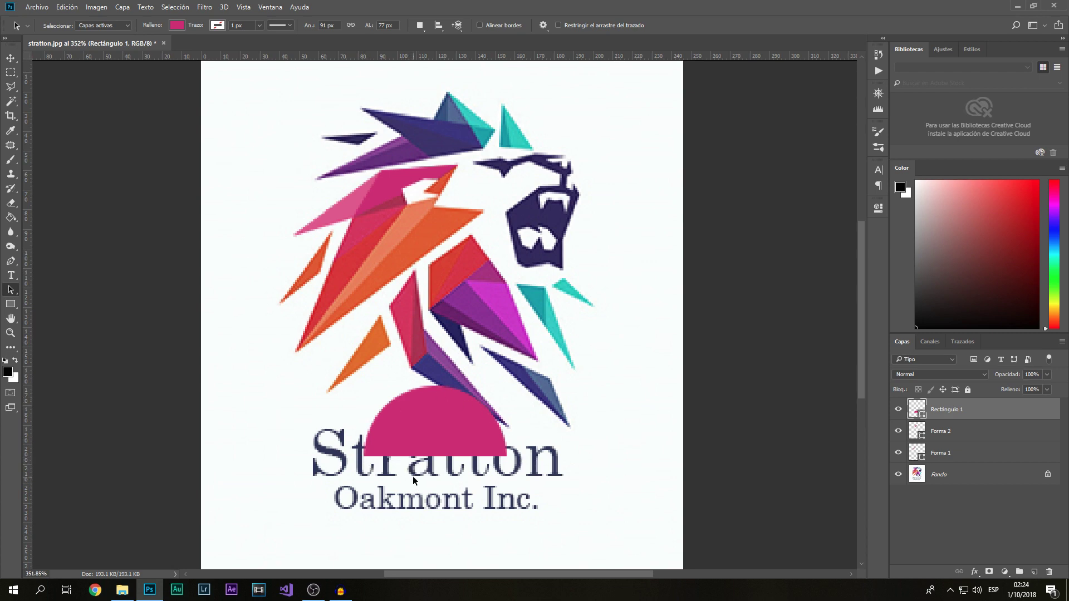
Switch the paths to Intersect Shape Areas, then delete the test shape layer
left_click(471, 493)
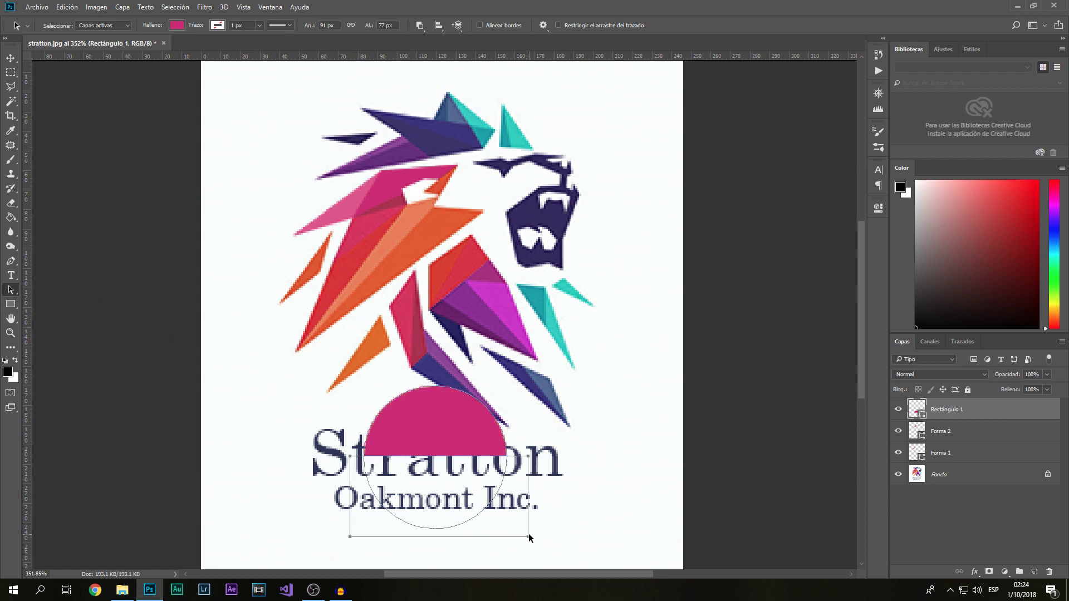
left_click(425, 31)
left_click(451, 72)
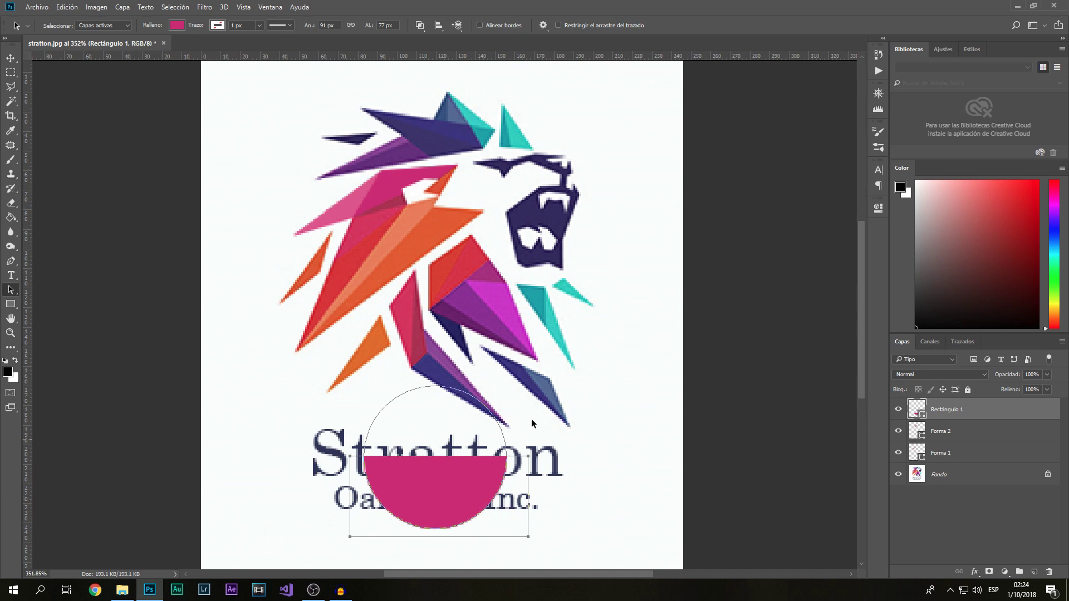
left_click(421, 26)
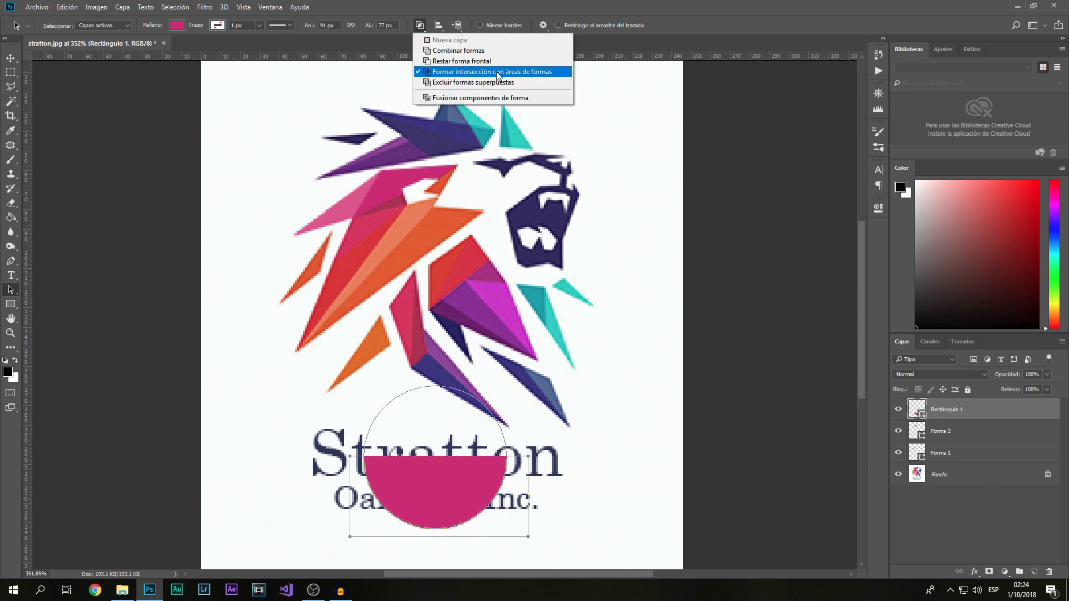
left_click(253, 203)
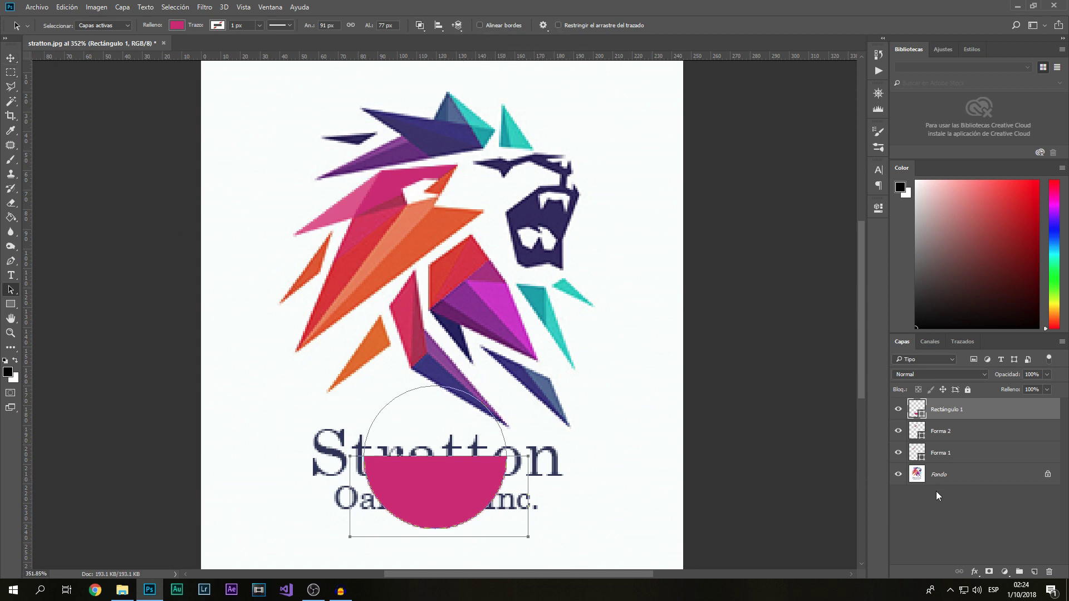
key("Delete")
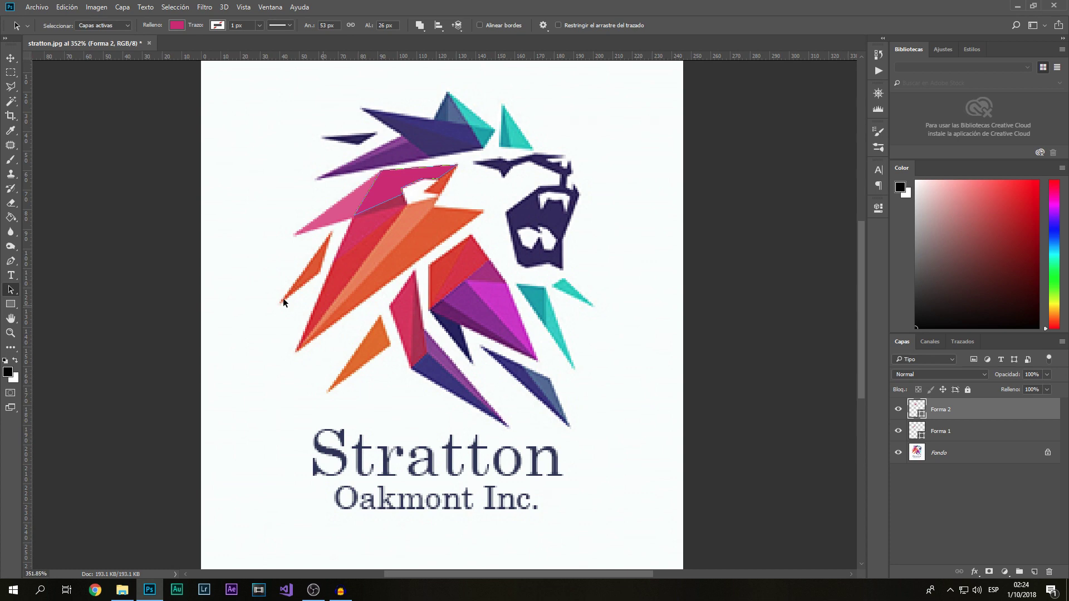
Deselect the finished shape and set the pen's fill to a darker pink sampled from the logo
scroll(344, 146, "up", 5)
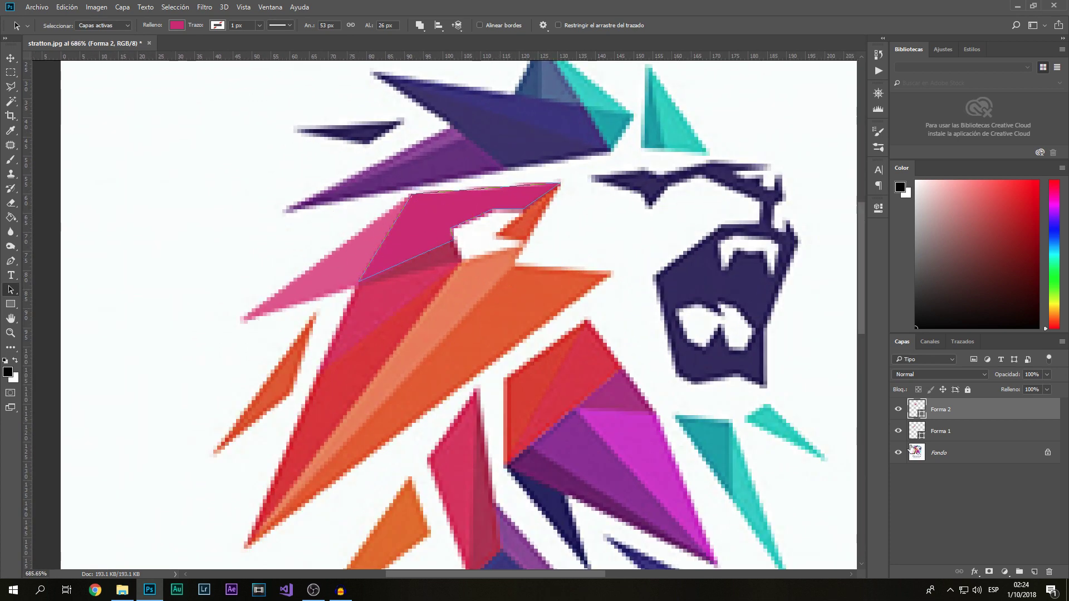
left_click(12, 58)
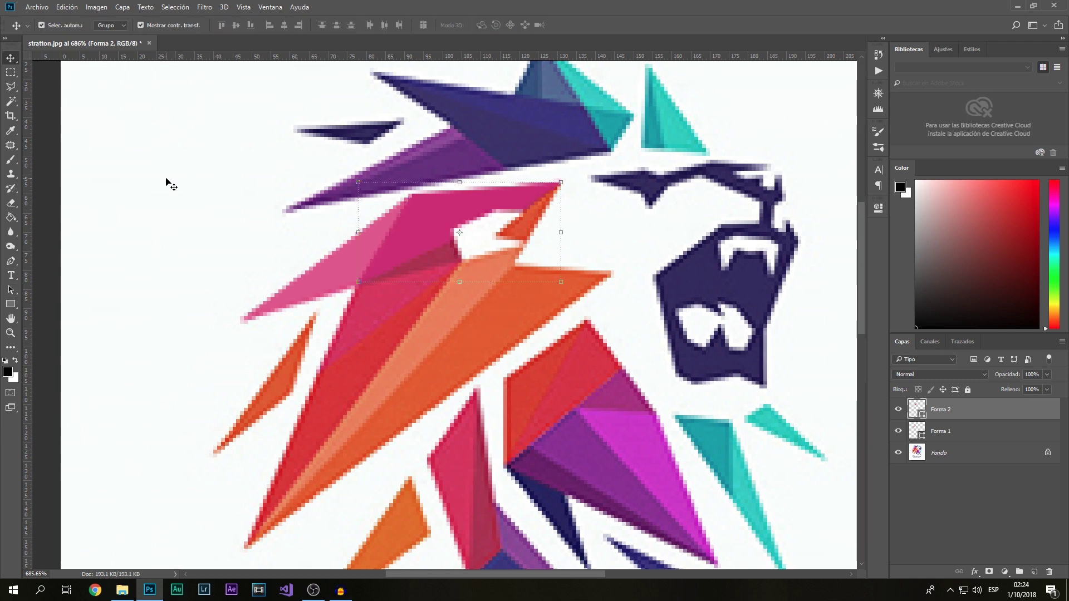
left_click(168, 180)
key("p")
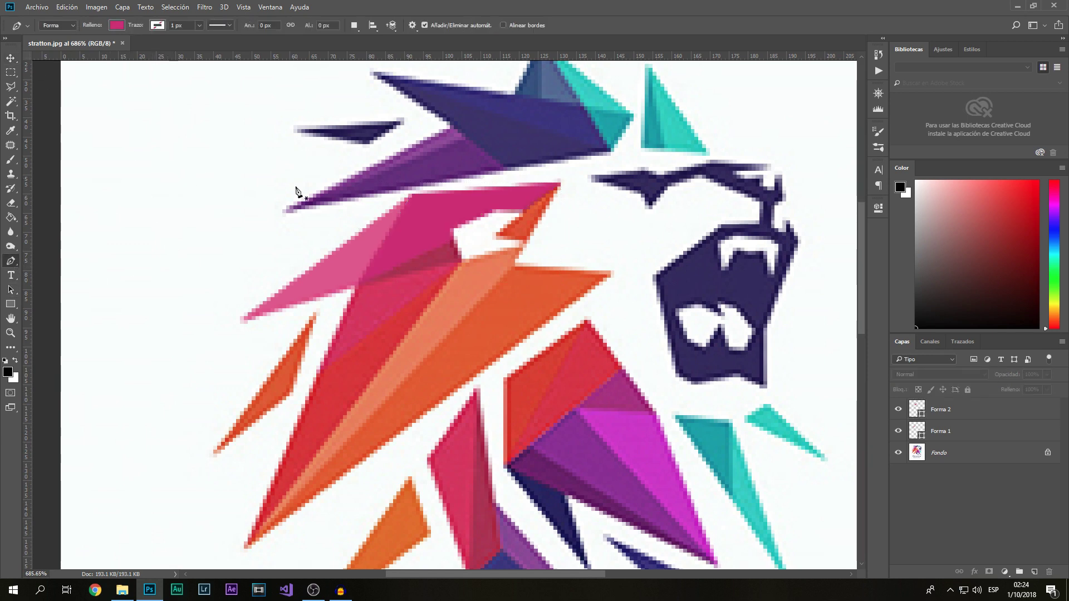
left_click(117, 25)
left_click(172, 46)
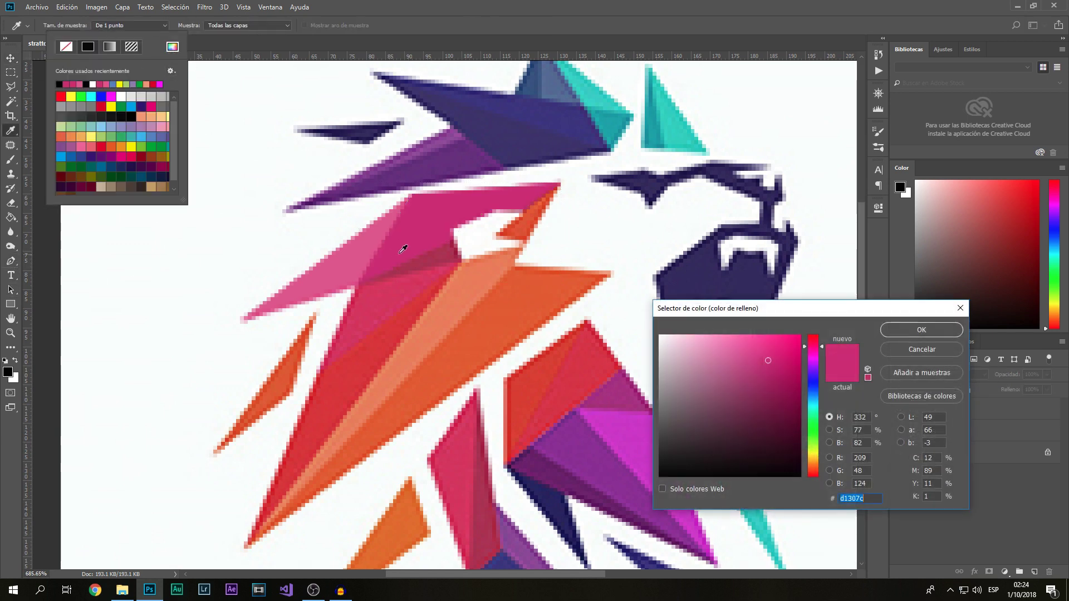
left_click(443, 252)
left_click(900, 333)
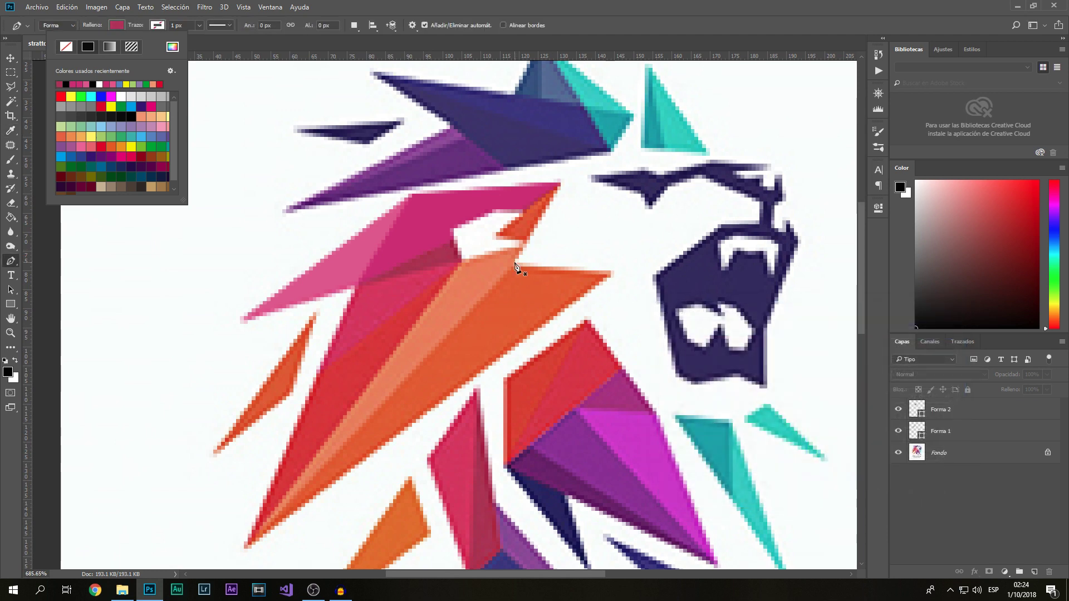
Trace the first dark-pink mane triangle with three corners
left_click(358, 286)
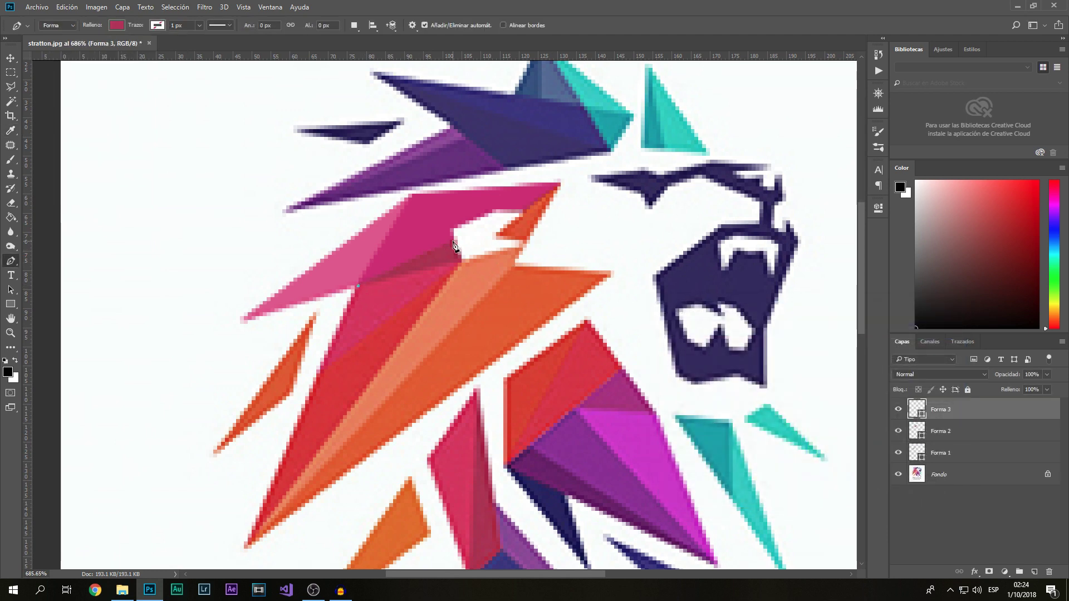
left_click(454, 241)
left_click(461, 262)
left_click(359, 287)
left_click(11, 58)
left_click(76, 206)
Attempt a second triangle along the mane edge, then undo the misplaced shape
left_click(10, 261)
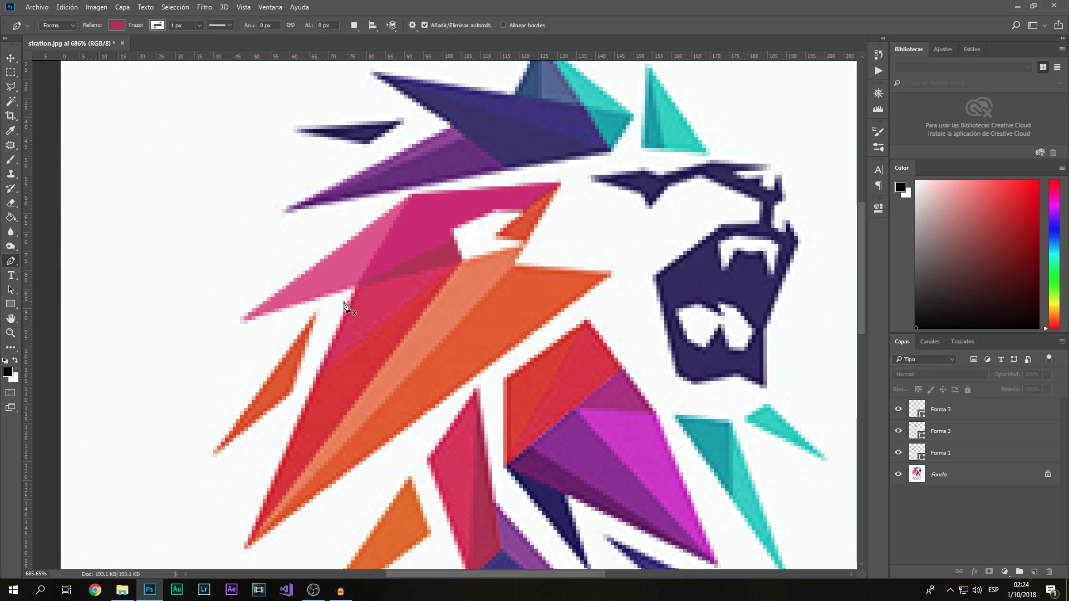
left_click(358, 286)
left_click(316, 378)
left_click(462, 262)
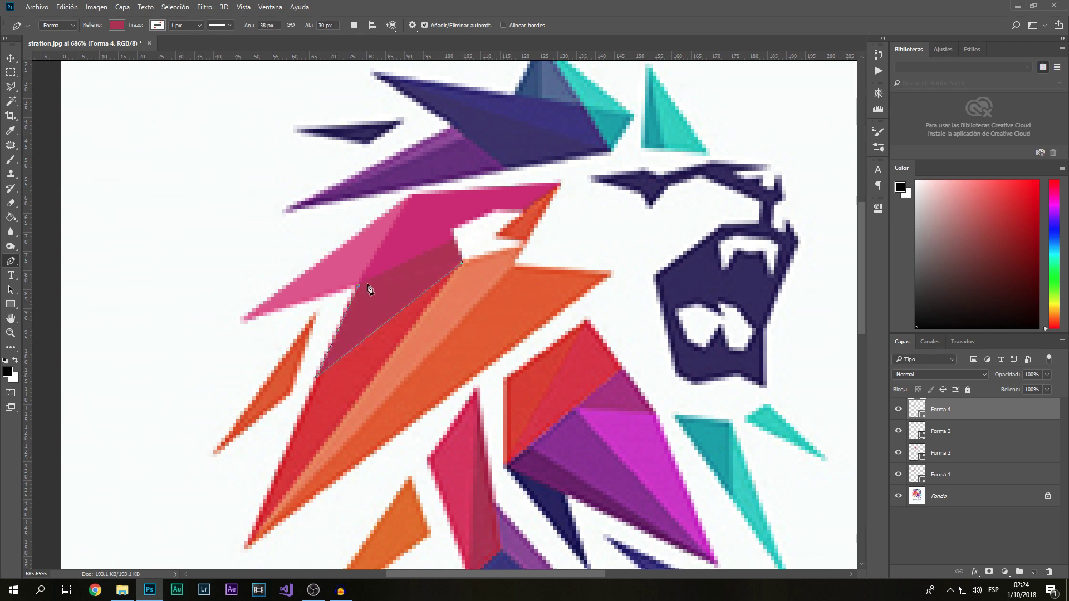
key("ctrl+z")
key("ctrl+z")
key("ctrl+alt+z")
key("ctrl+alt+z")
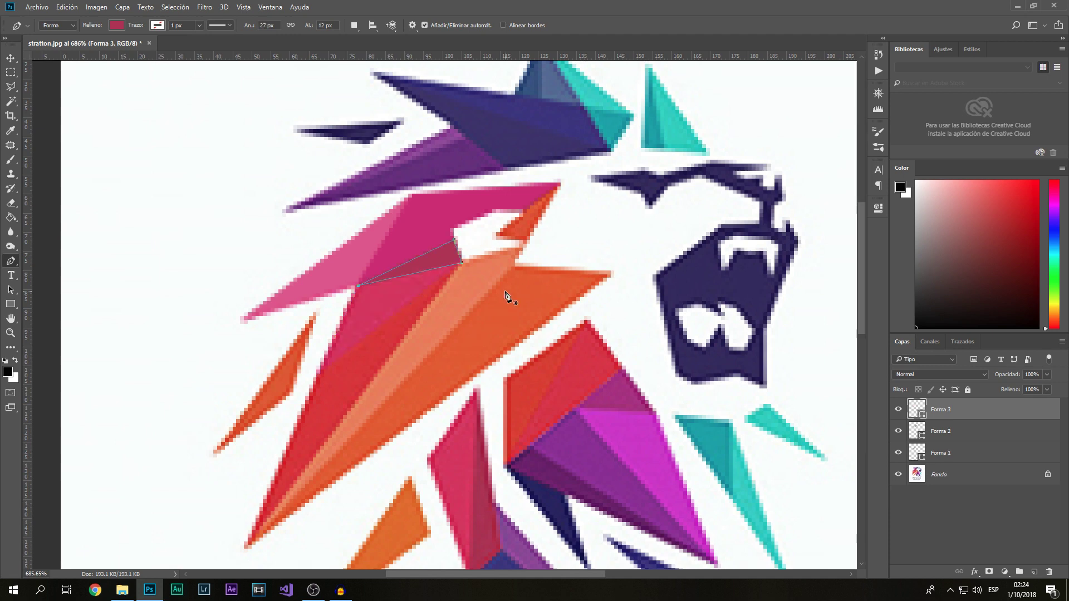
key("v")
left_click(140, 202)
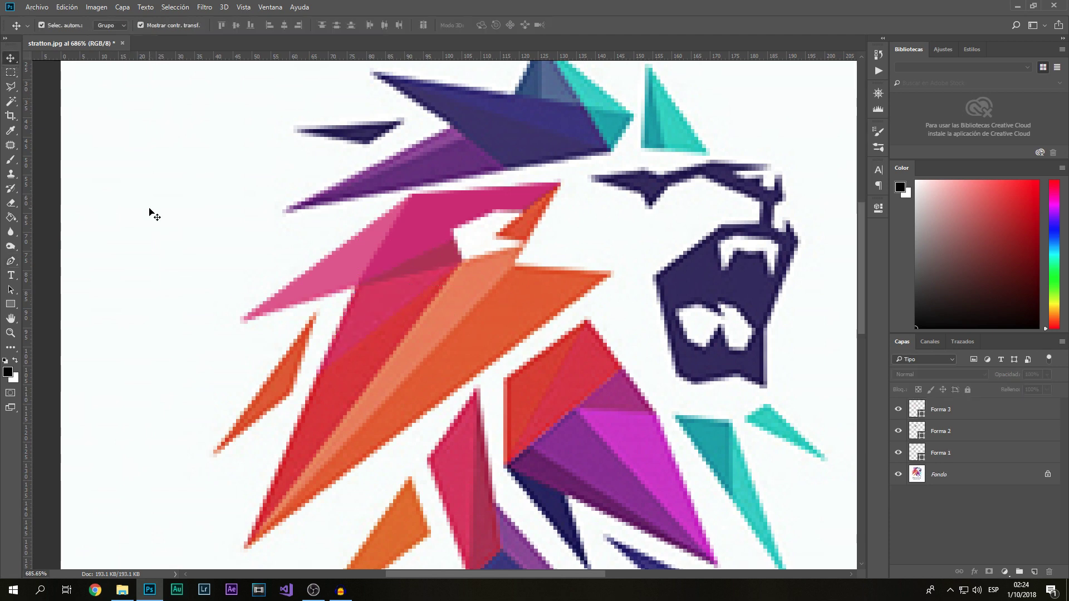
Set the fill to a different pink sampled from the mane
left_click(10, 261)
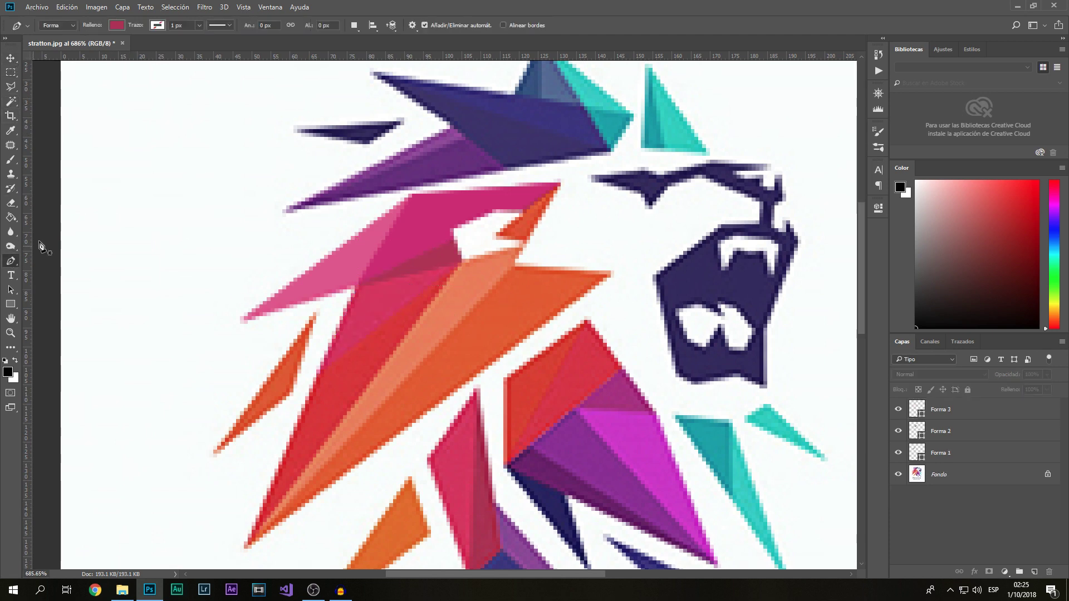
left_click(117, 25)
left_click(172, 47)
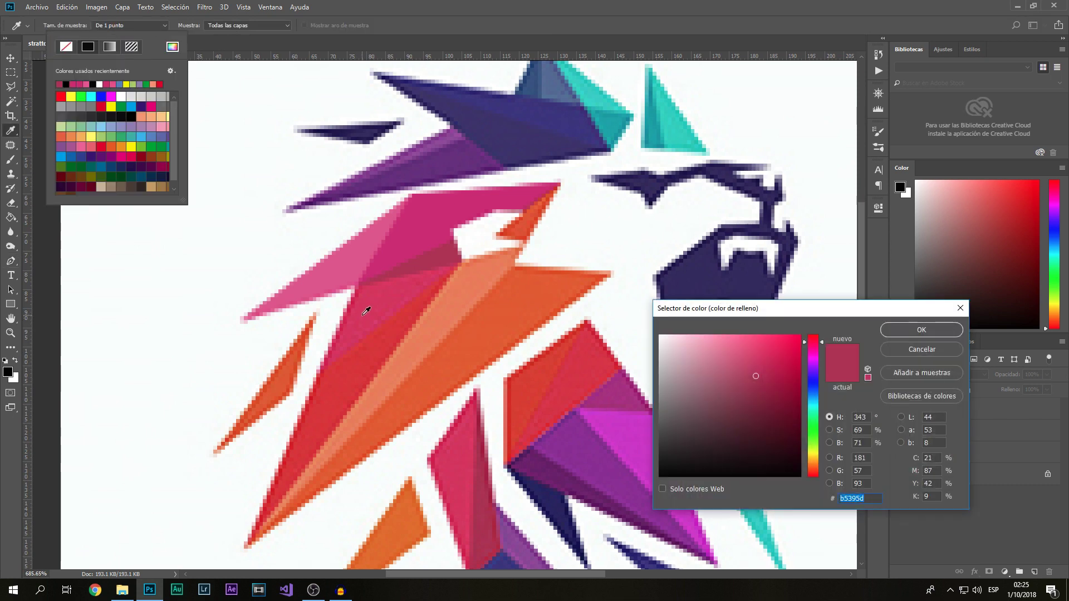
left_click(366, 311)
left_click(909, 327)
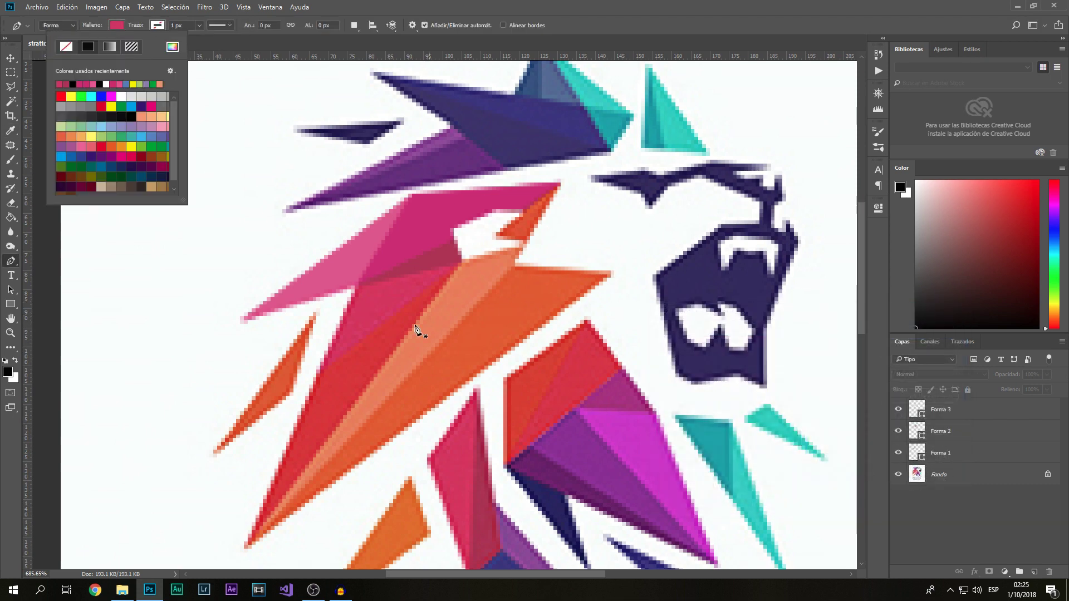
Trace the second pink triangle from the mane edge to the white notch
left_click(321, 372)
left_click(358, 287)
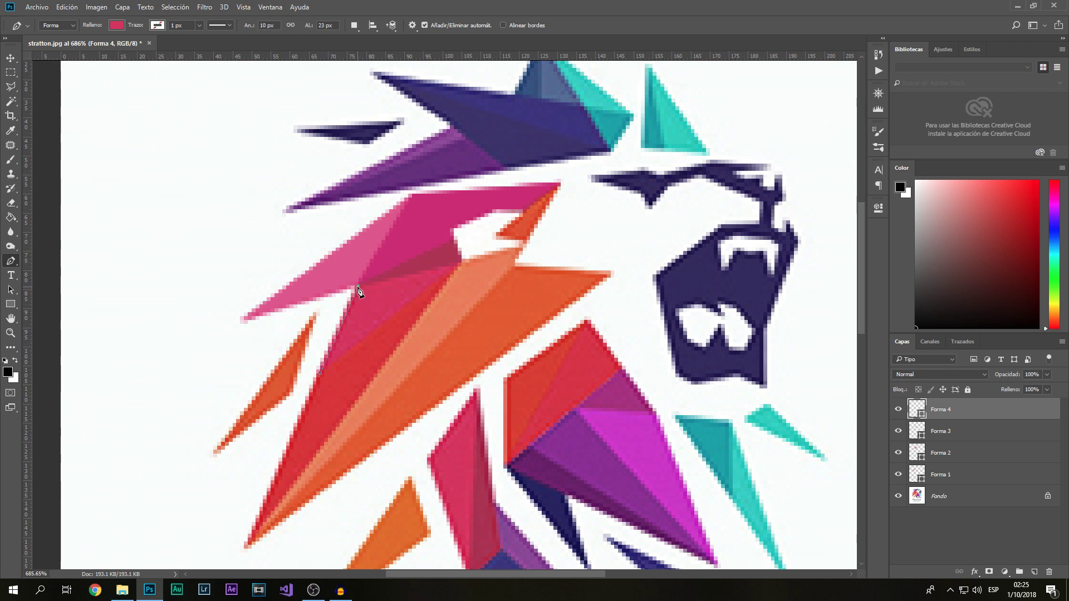
left_click(462, 262)
left_click(321, 372)
left_click(10, 59)
Set the Pen shape fill to the logo's orange, sampled in the Color Picker
left_click(134, 163)
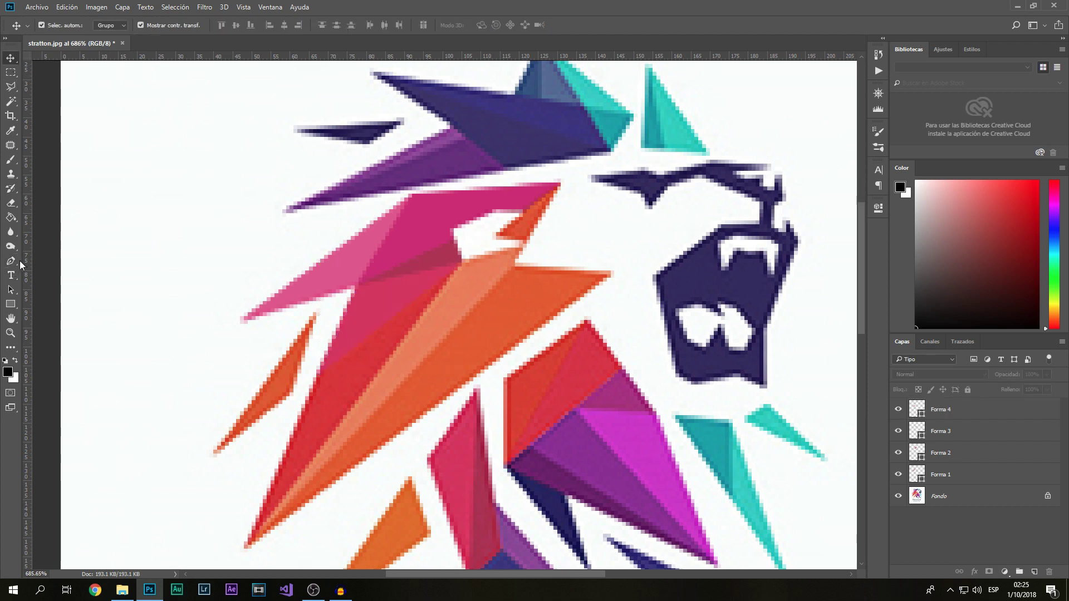
left_click(11, 260)
left_click(119, 25)
left_click(172, 46)
left_click(529, 224)
left_click(918, 330)
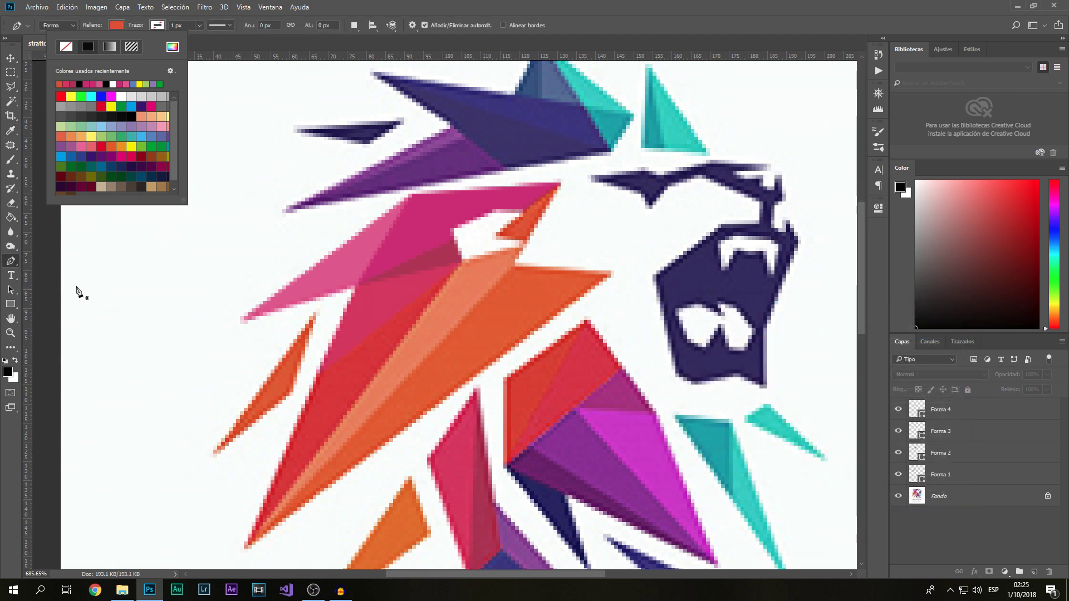
Trace two orange triangles, one in the upper mane and one in the lower mane
left_click(496, 235)
left_click(561, 182)
left_click(527, 239)
left_click(496, 236)
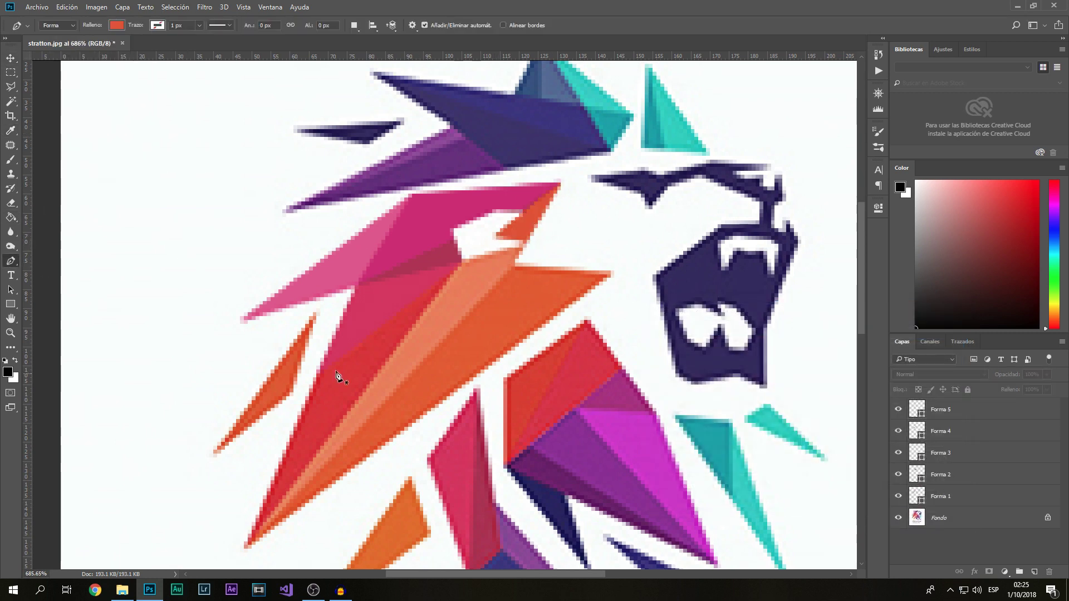
left_click(313, 314)
left_click(213, 457)
left_click(290, 396)
left_click(313, 315)
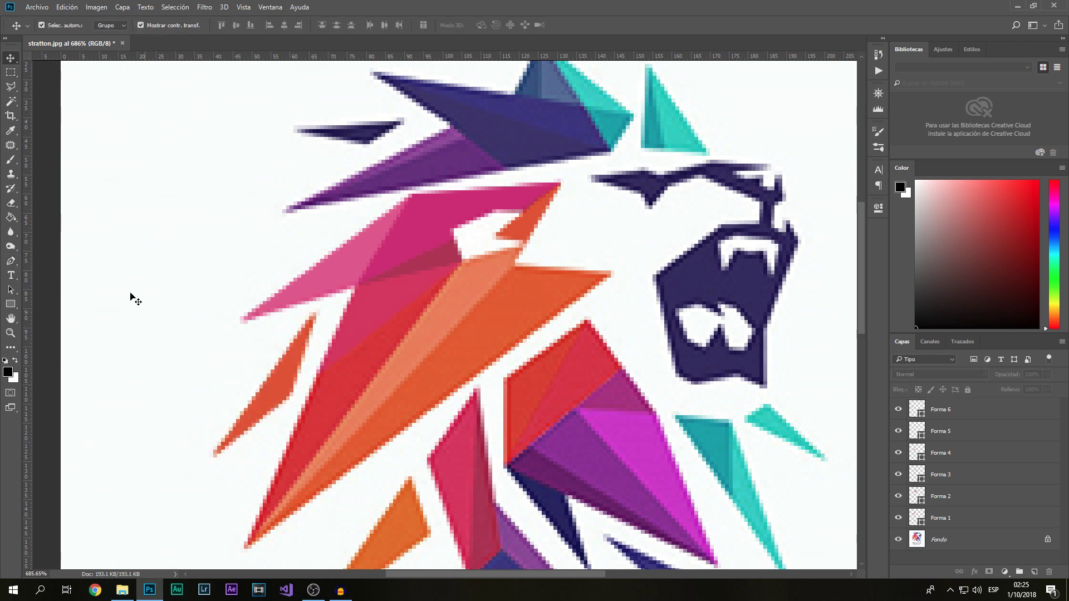
Switch the fill to the logo's sampled red and trace a red mane facet
left_click(117, 25)
left_click(172, 46)
left_click(918, 327)
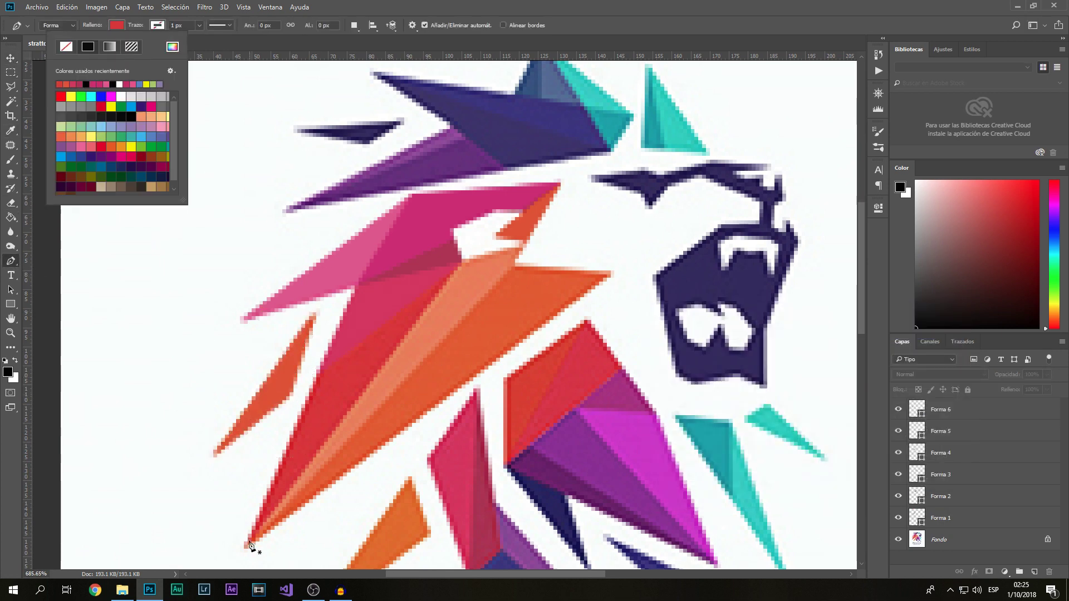
left_click(461, 263)
left_click(321, 366)
left_click(244, 546)
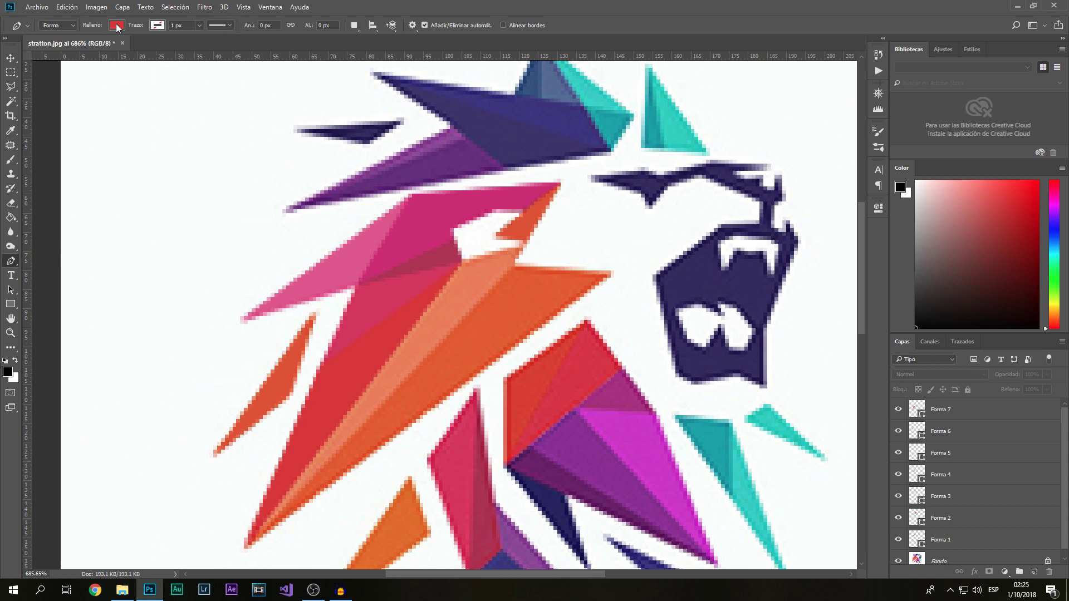
left_click(116, 25)
Sample a lighter orange and trace a four-cornered facet meeting the mane's centre
left_click(172, 46)
left_click(453, 370)
key("Return")
left_click(244, 545)
left_click(461, 262)
left_click(522, 247)
left_click(516, 266)
left_click(244, 545)
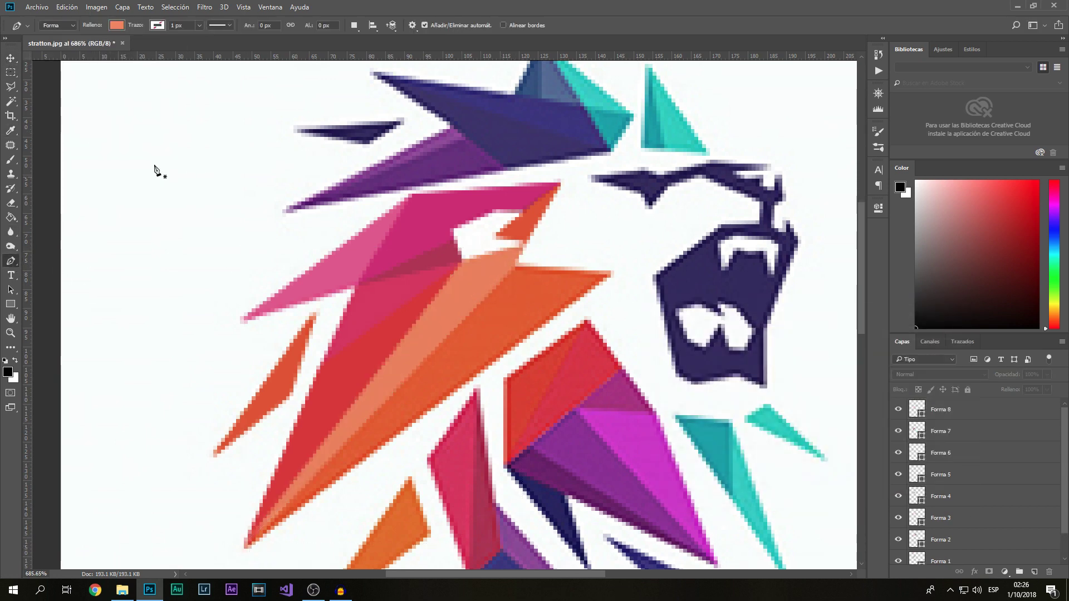
Trace the large orange facet from the lower mane to its far right corner
left_click(116, 25)
left_click(172, 47)
key("Return")
left_click(244, 549)
left_click(516, 266)
left_click(611, 273)
left_click(244, 549)
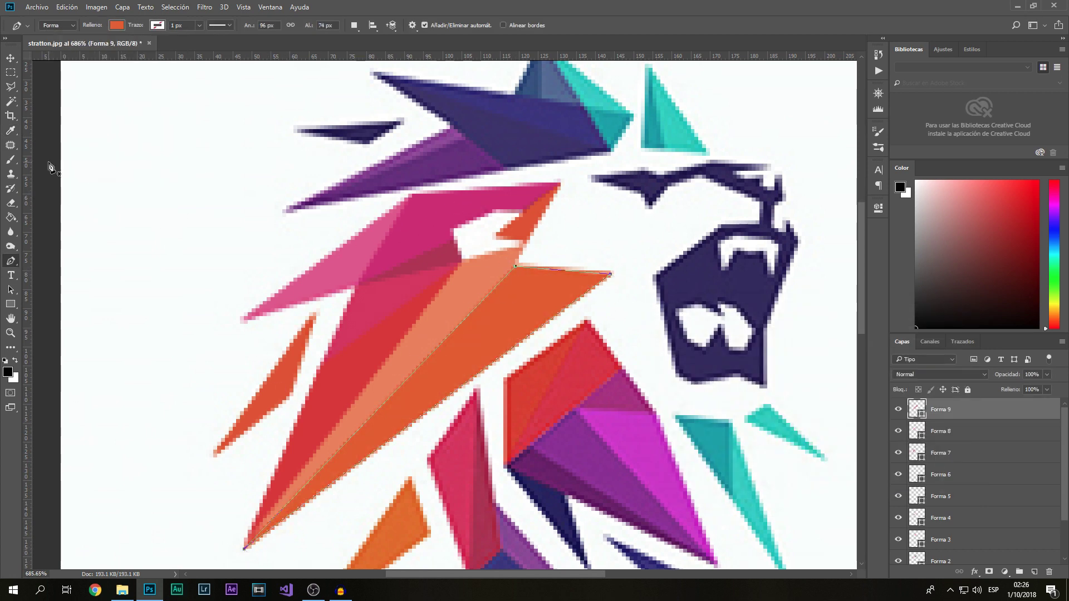
left_click(11, 58)
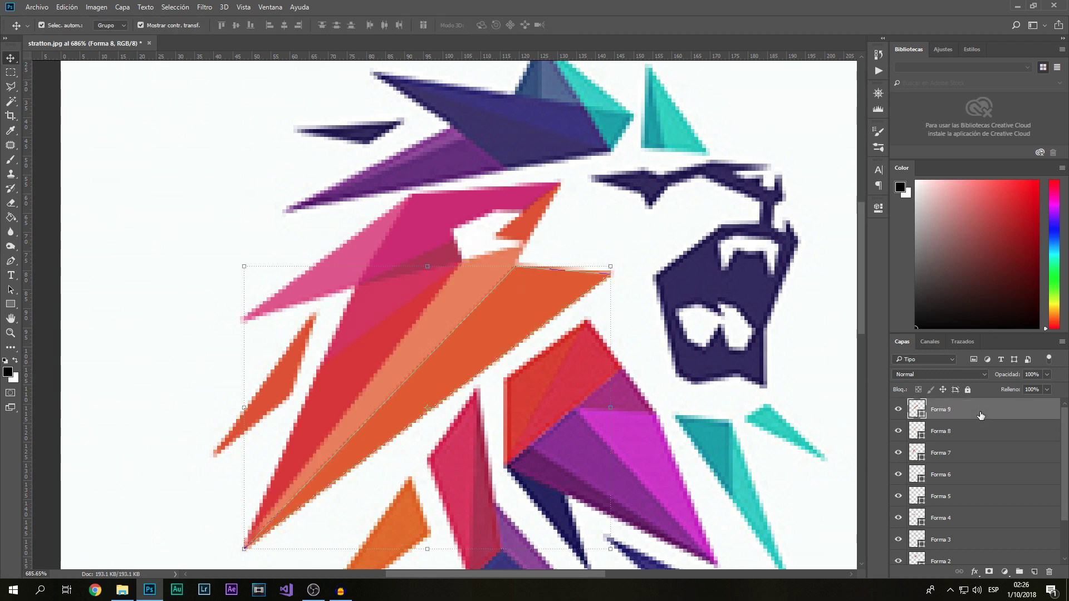
Select shape layers Forma 1 through Forma 9 and zoom in to compare their edges with the logo
scroll(994, 430, "down", 2)
left_click(974, 536, "shift")
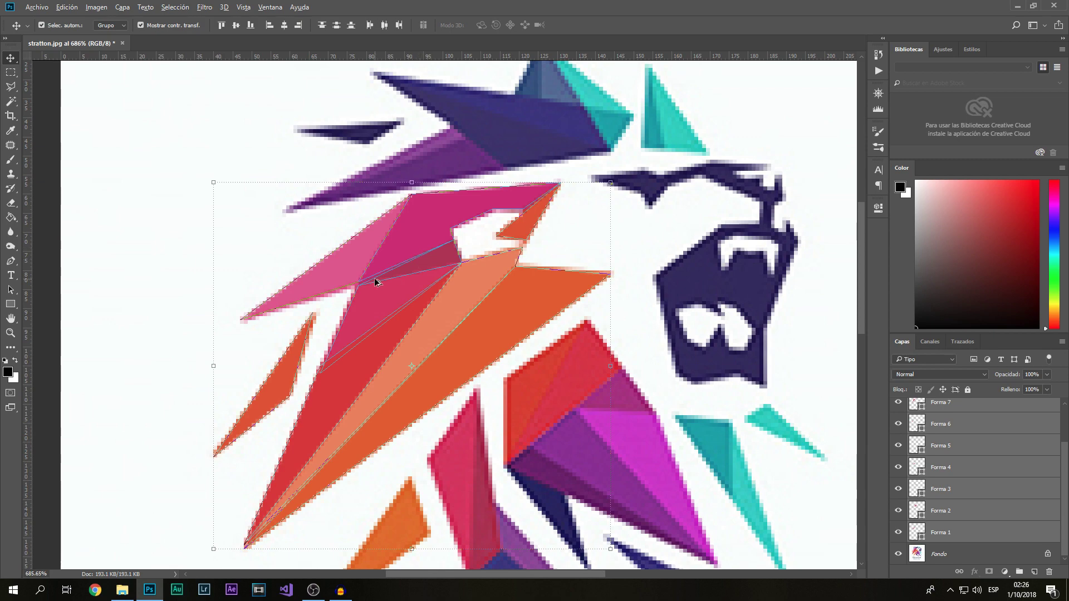
scroll(375, 281, "up", 3)
scroll(386, 305, "up", 3)
scroll(403, 327, "up", 1)
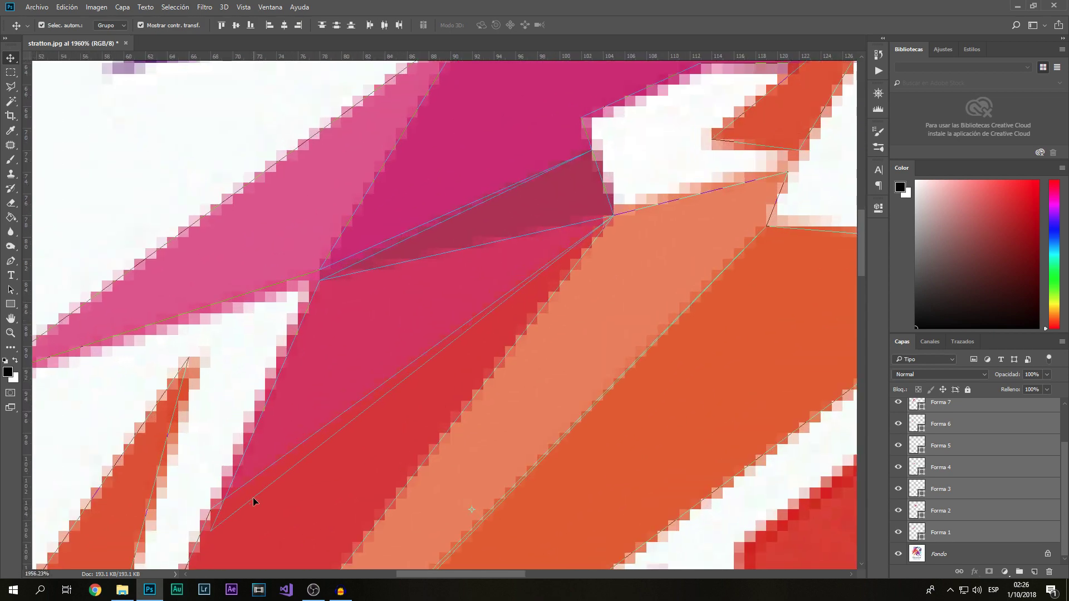
scroll(452, 277, "down", 3)
scroll(439, 270, "down", 2)
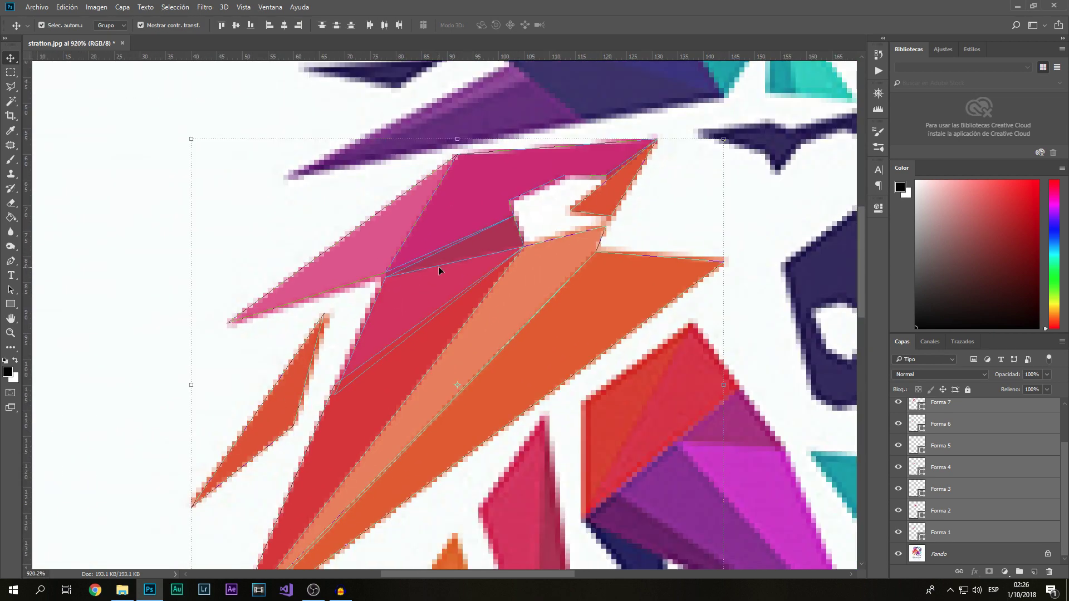
scroll(443, 178, "up", 1)
scroll(468, 156, "up", 2)
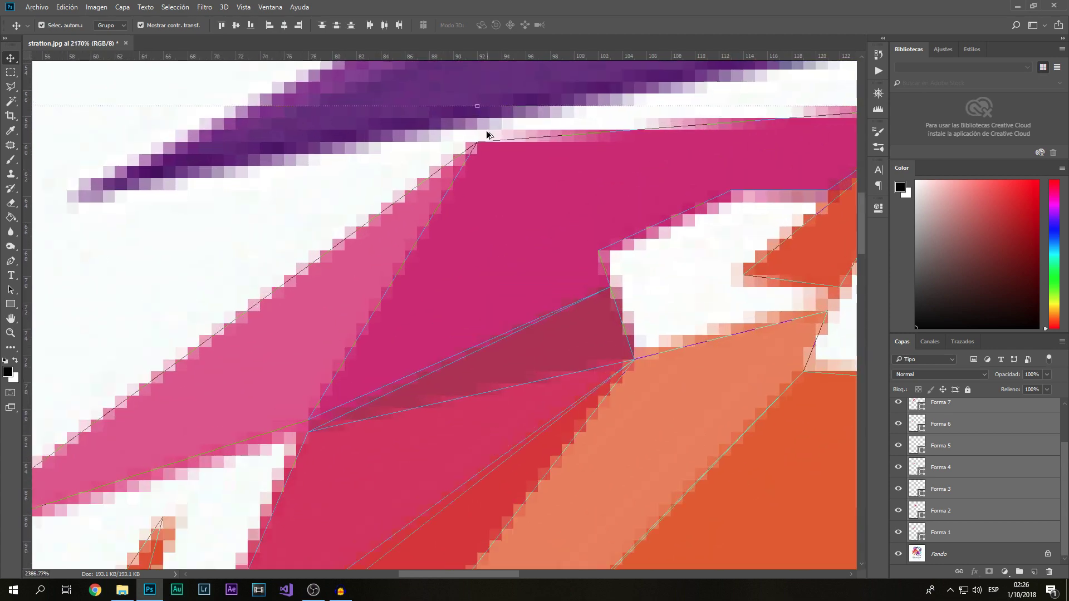
scroll(480, 154, "up", 2)
scroll(483, 160, "down", 2)
scroll(490, 167, "down", 2)
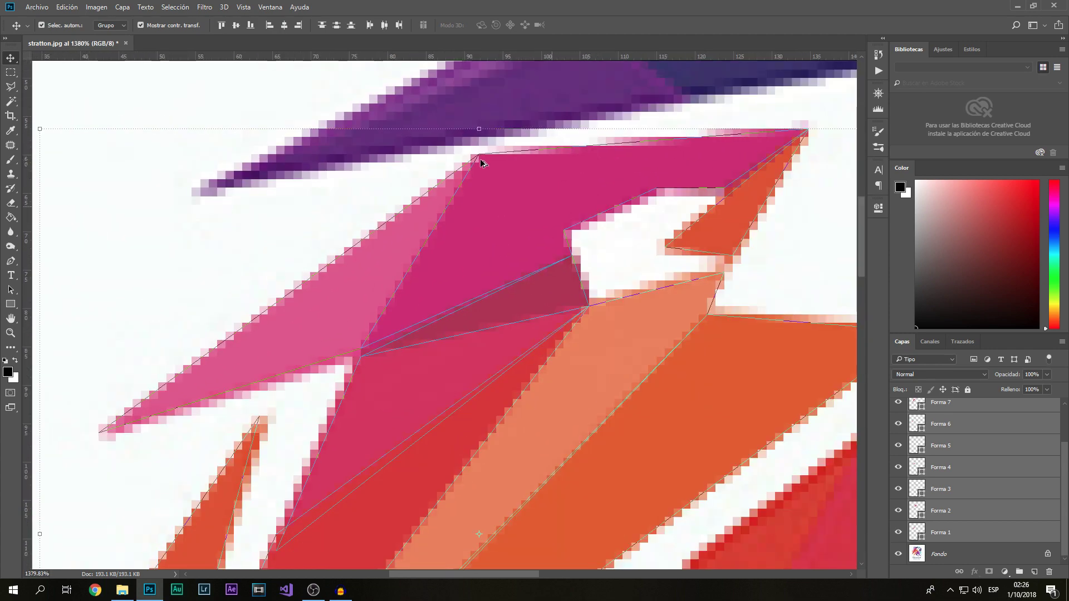
scroll(379, 311, "up", 3)
scroll(396, 320, "down", 1)
scroll(400, 323, "down", 1)
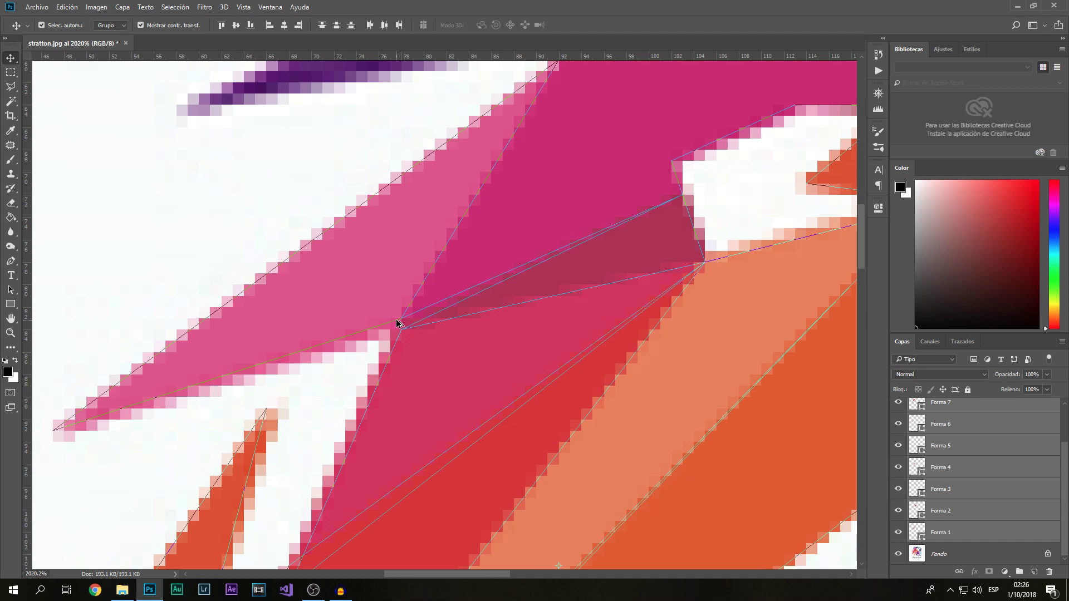
scroll(399, 322, "down", 1)
scroll(785, 150, "down", 1)
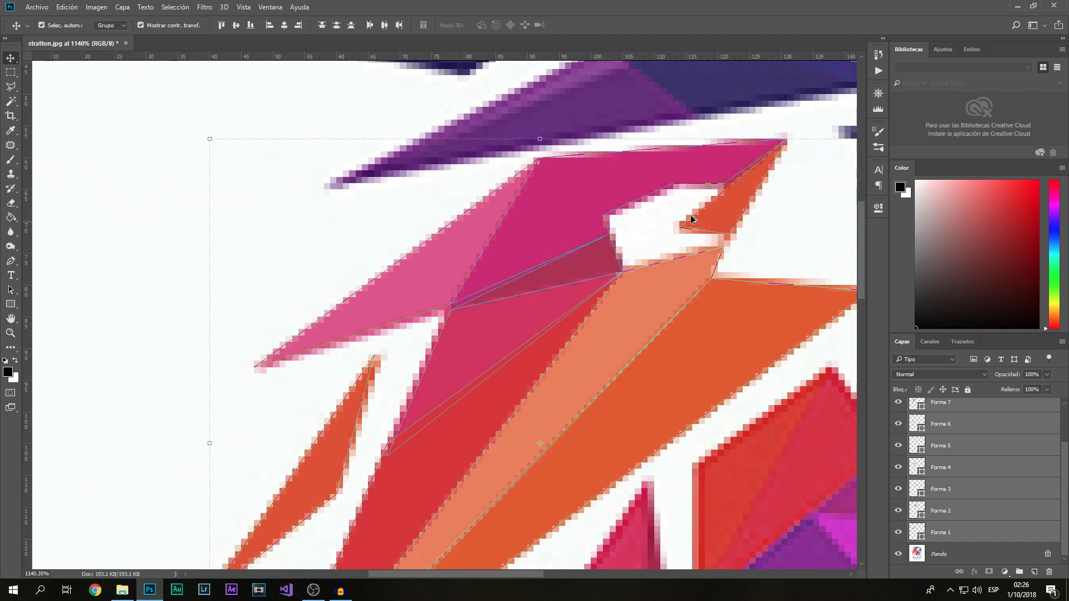
scroll(792, 177, "up", 2)
scroll(794, 186, "up", 1)
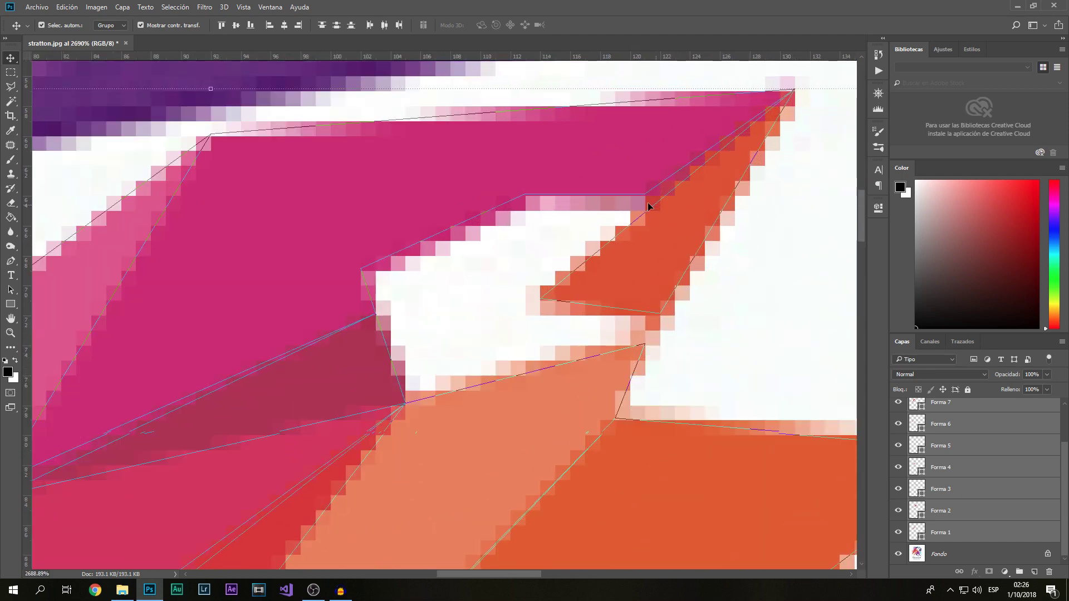
Switch to the Direct Selection Tool from the Path Selection flyout
left_click(11, 290)
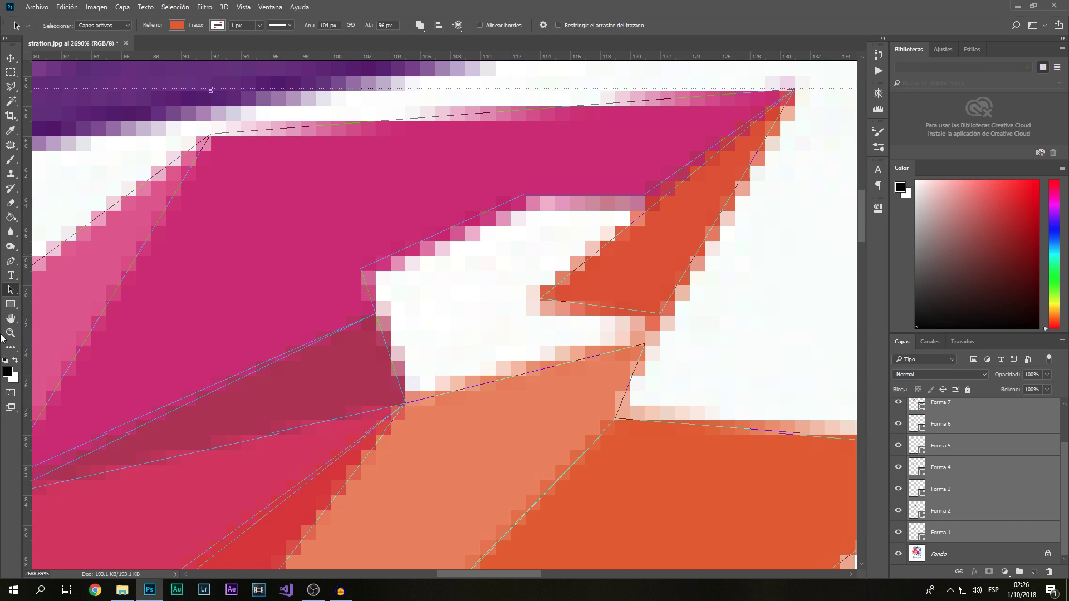
right_click(15, 295)
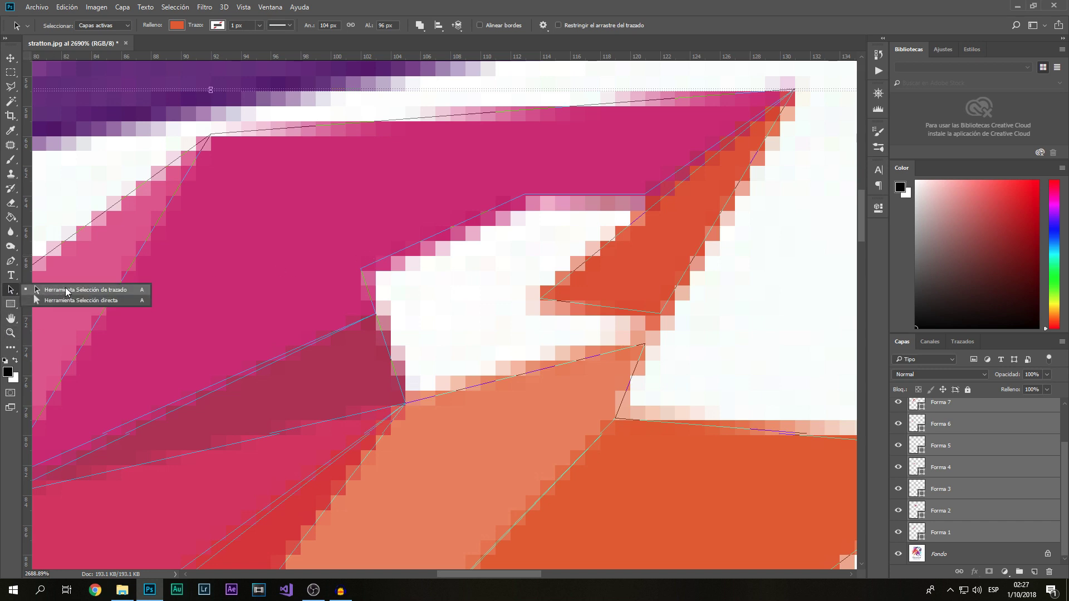
left_click(15, 294)
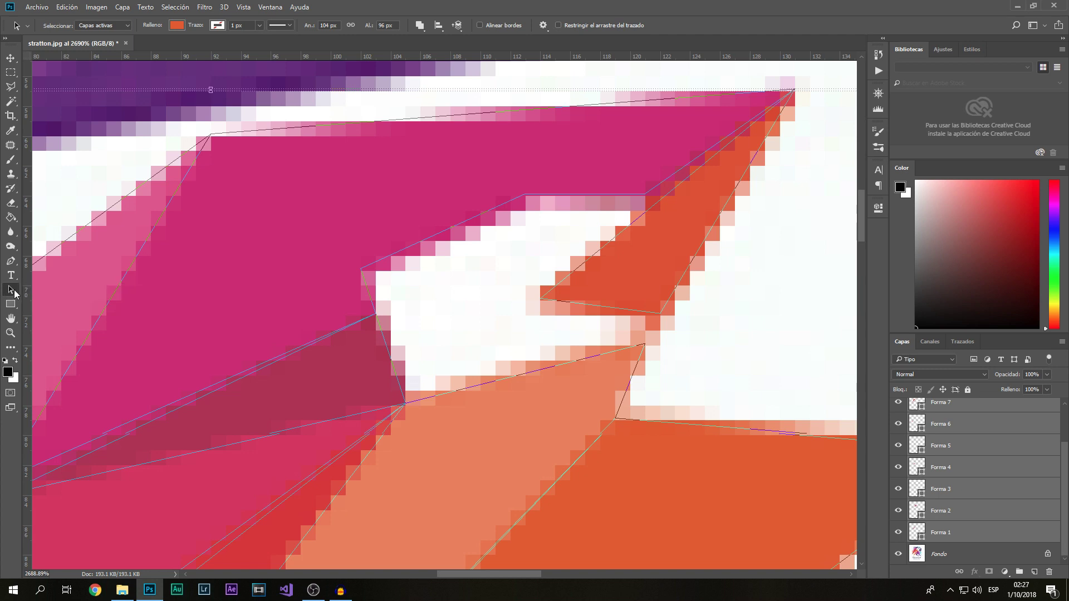
right_click(15, 294)
left_click(49, 303)
Select the anchors where mane shapes meet, then the Forma 7 shape
left_click_drag(648, 195, 649, 196)
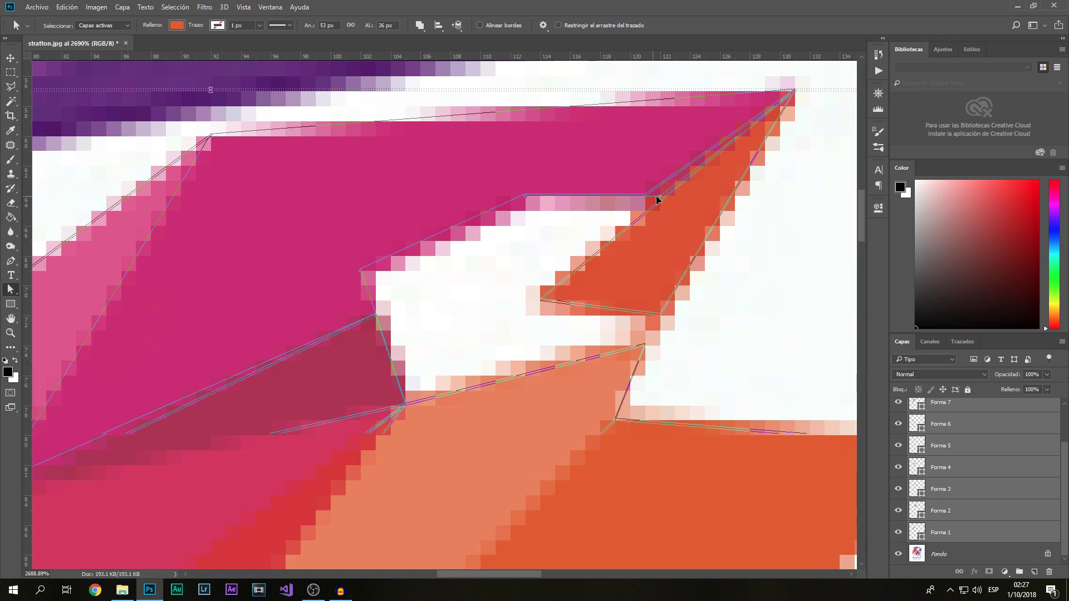
scroll(663, 202, "up", 1)
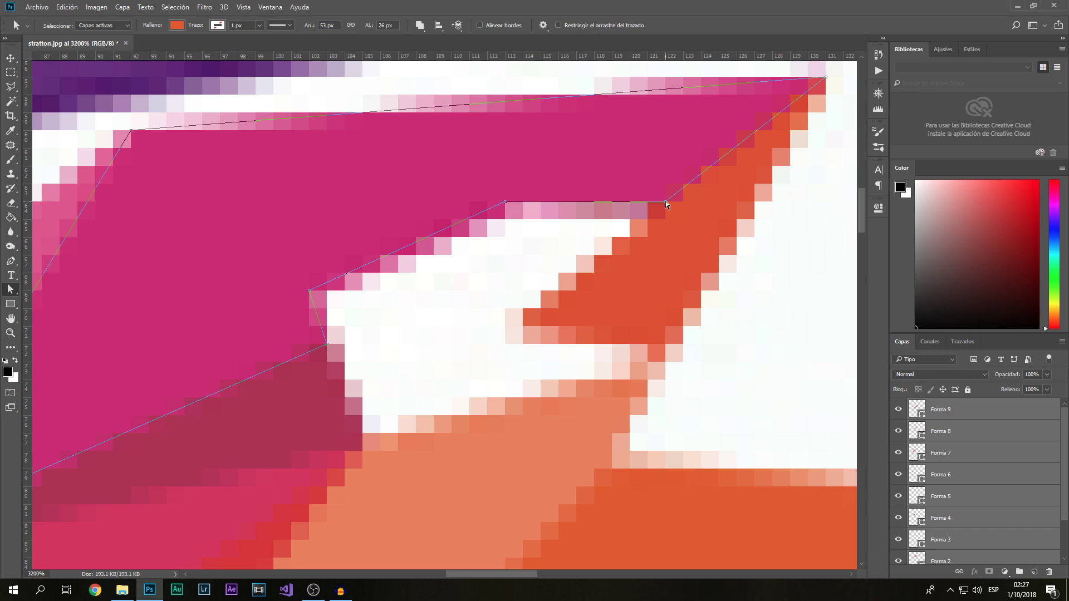
left_click(673, 203)
left_click(991, 411, "shift")
scroll(709, 313, "down", 5)
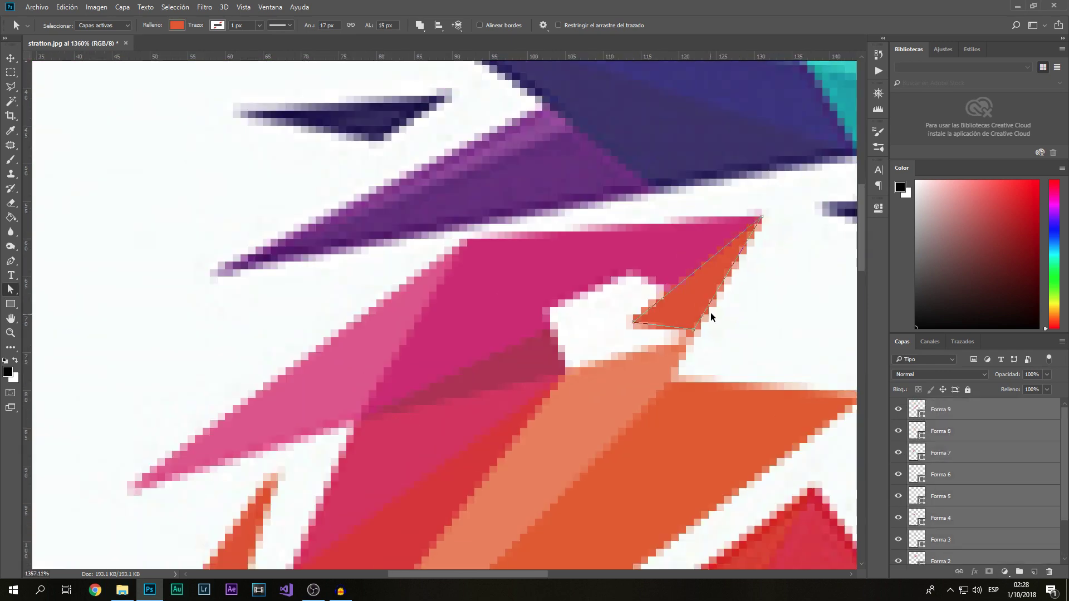
scroll(722, 342, "up", 3)
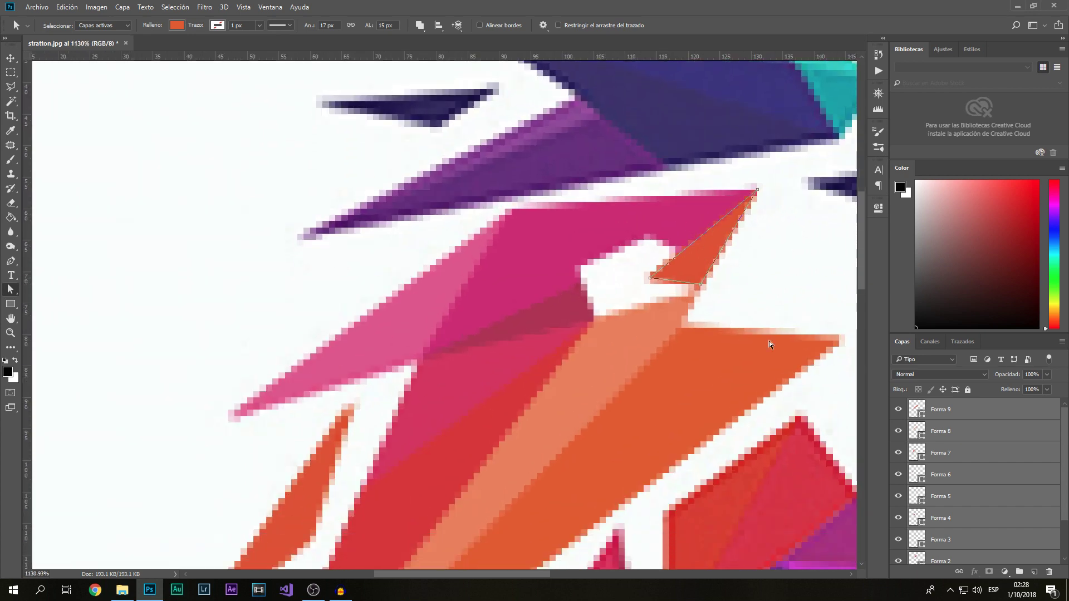
Toggle between Forma 7, Forma 9 and all traced layers, then inspect the small dark shading path
left_click(958, 451)
left_click(981, 414)
scroll(986, 461, "down", 2)
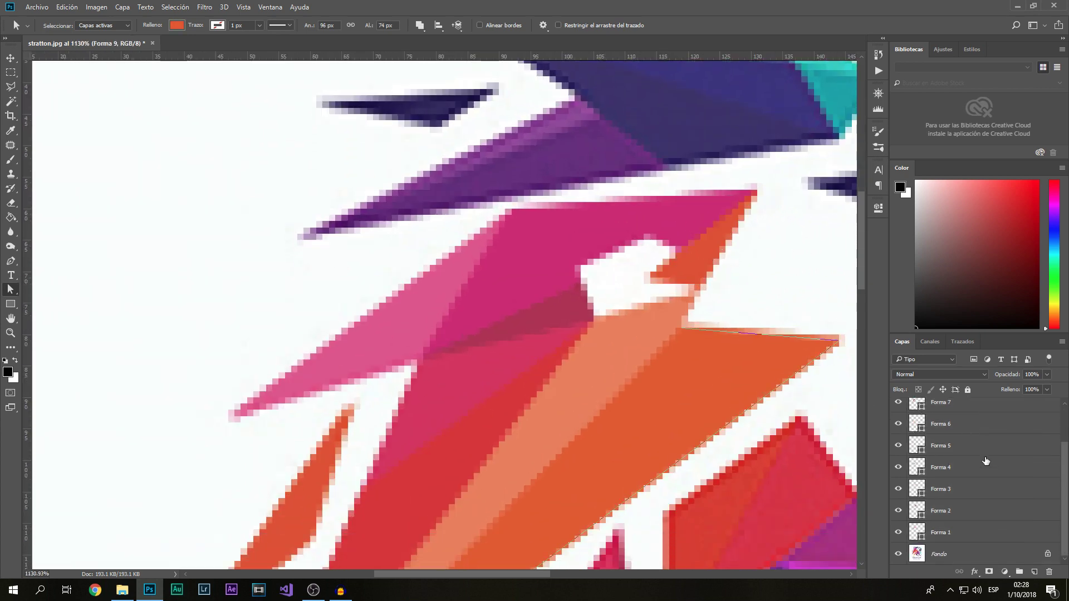
left_click(979, 536, "shift")
scroll(461, 334, "up", 3)
scroll(491, 333, "up", 2)
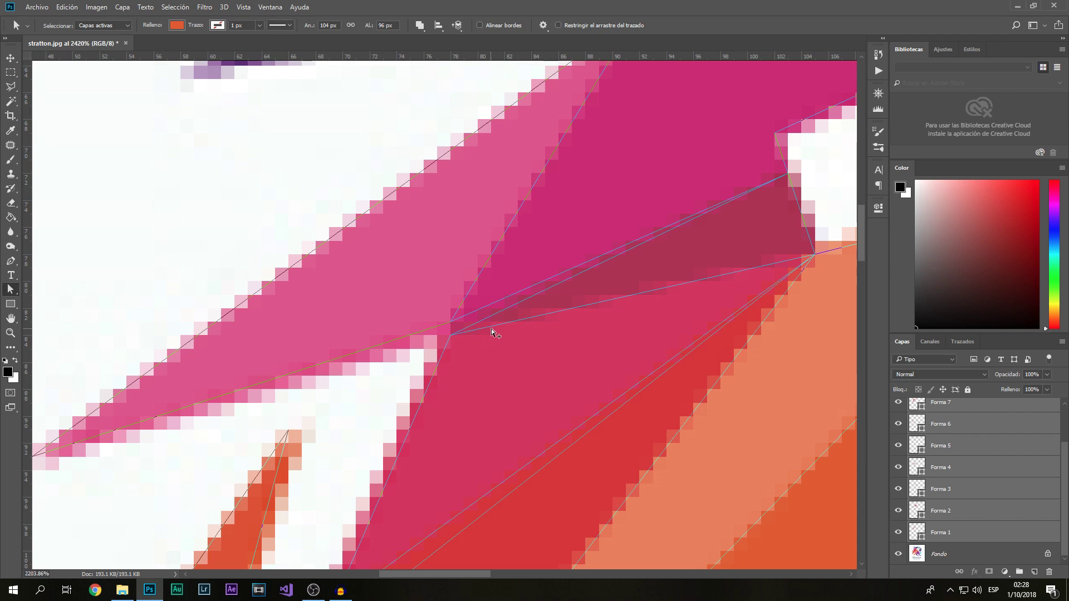
scroll(492, 333, "down", 2)
scroll(544, 312, "up", 2)
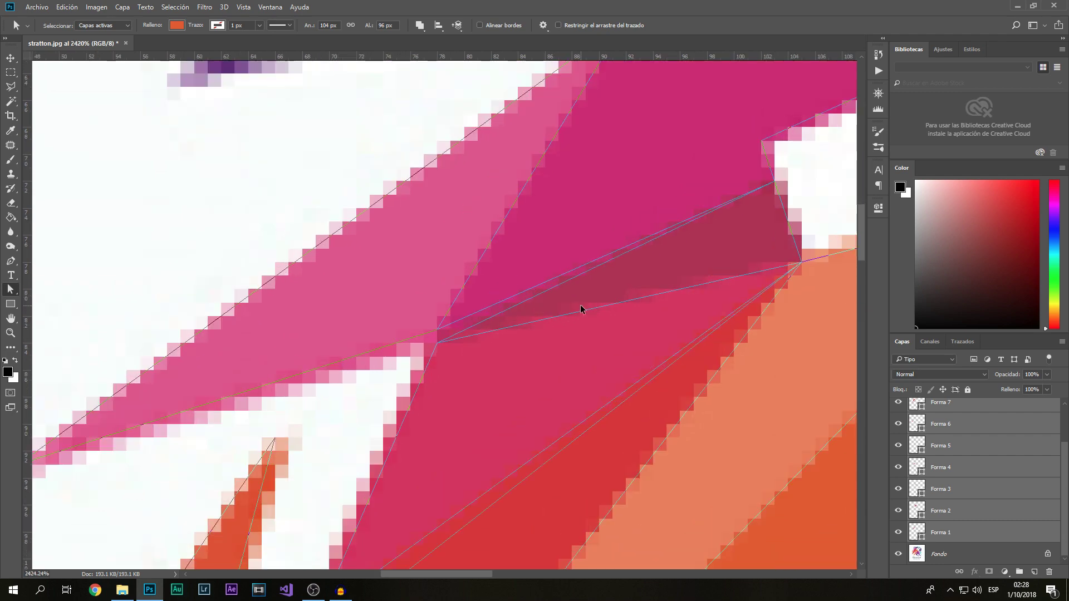
left_click(495, 326)
scroll(432, 338, "up", 1)
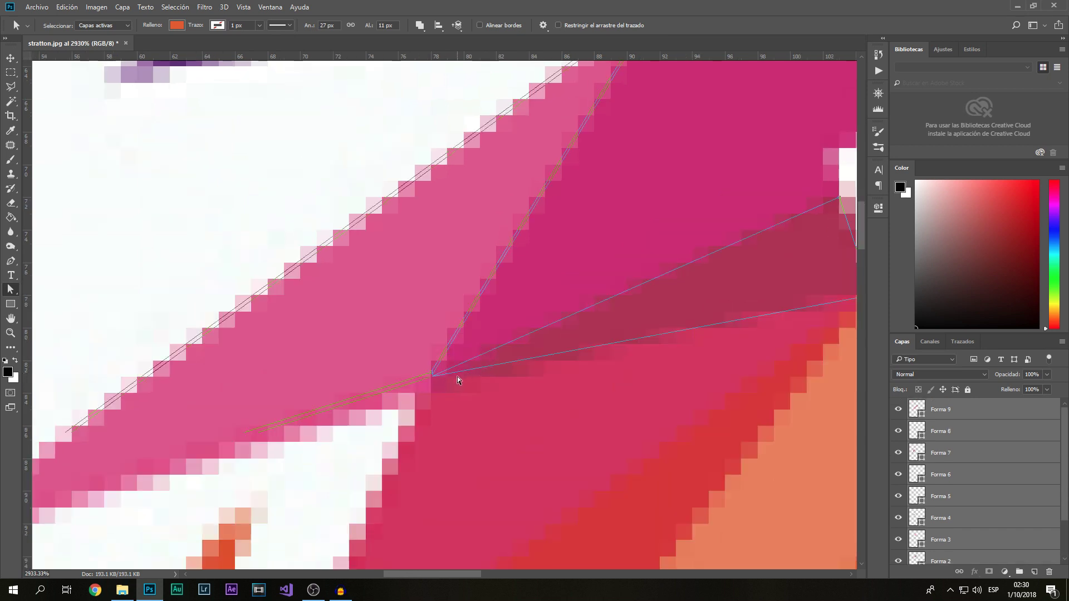
Inspect the dark, pink and red shape paths around the mane junction
left_click(427, 375)
left_click(421, 310)
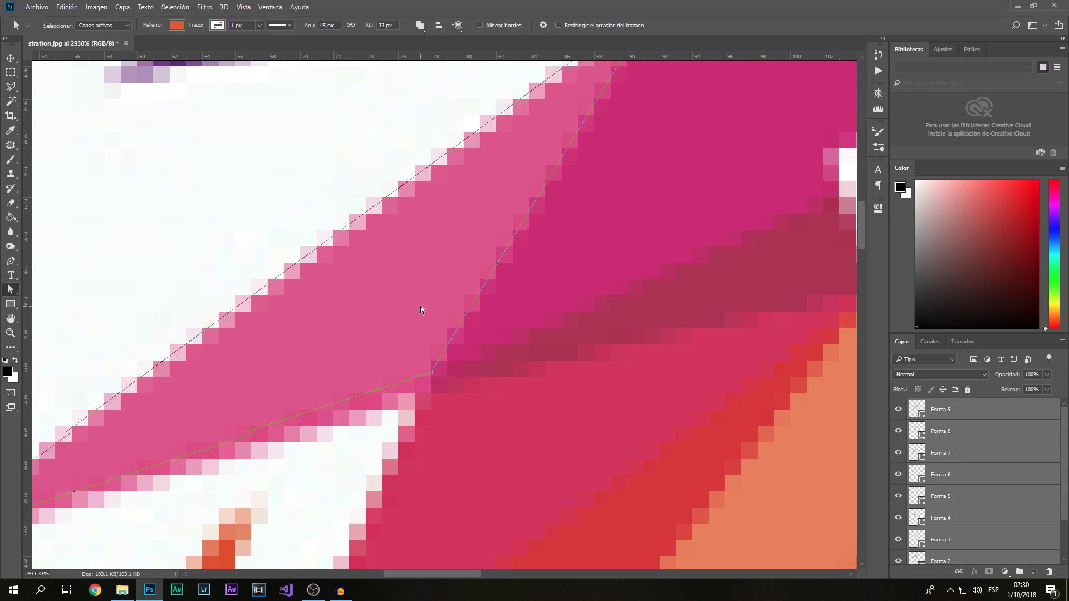
left_click(470, 372)
left_click(449, 393)
scroll(442, 391, "up", 1)
left_click(470, 357)
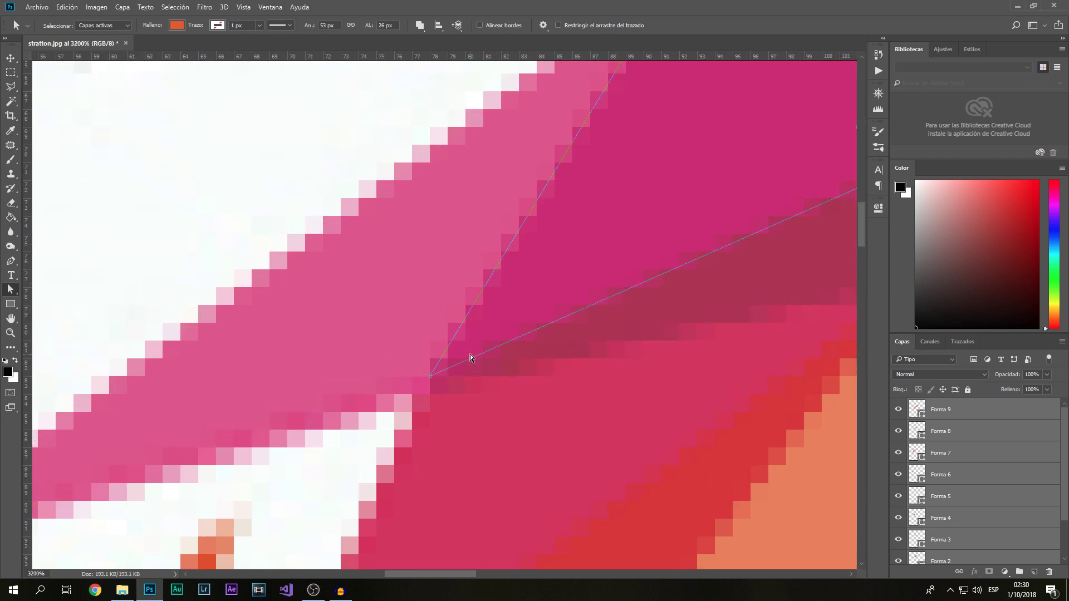
left_click(456, 402)
left_click(406, 352)
Select Forma 9, then all the traced shape layers, to view the outlines
left_click(955, 457)
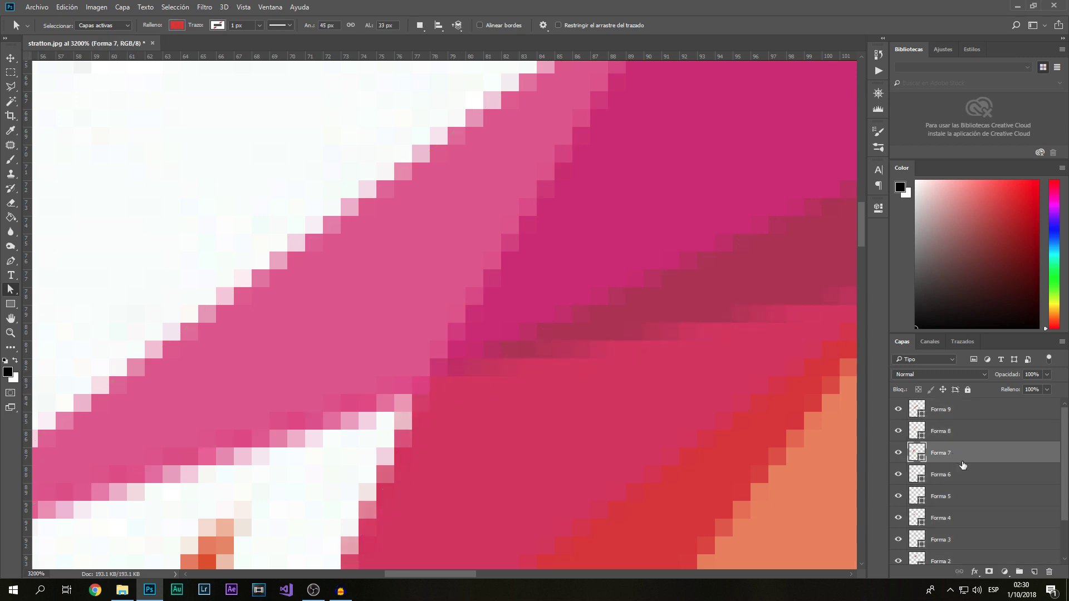
left_click(978, 413)
scroll(995, 506, "down", 2)
left_click(984, 539, "shift")
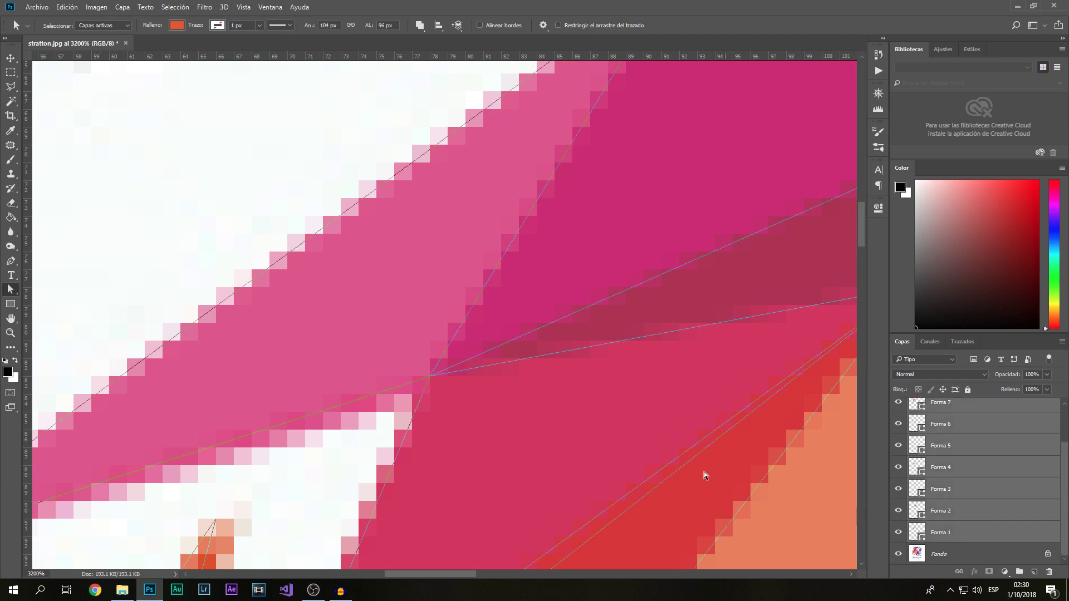
scroll(476, 381, "down", 2)
scroll(591, 336, "down", 2)
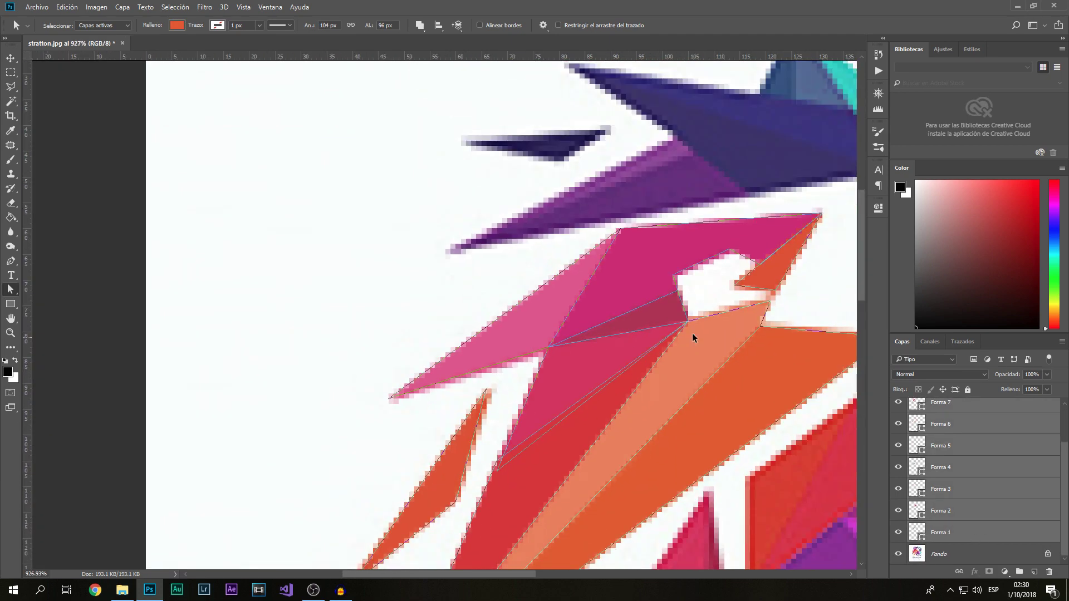
scroll(661, 334, "up", 1)
scroll(830, 251, "up", 2)
scroll(751, 311, "up", 1)
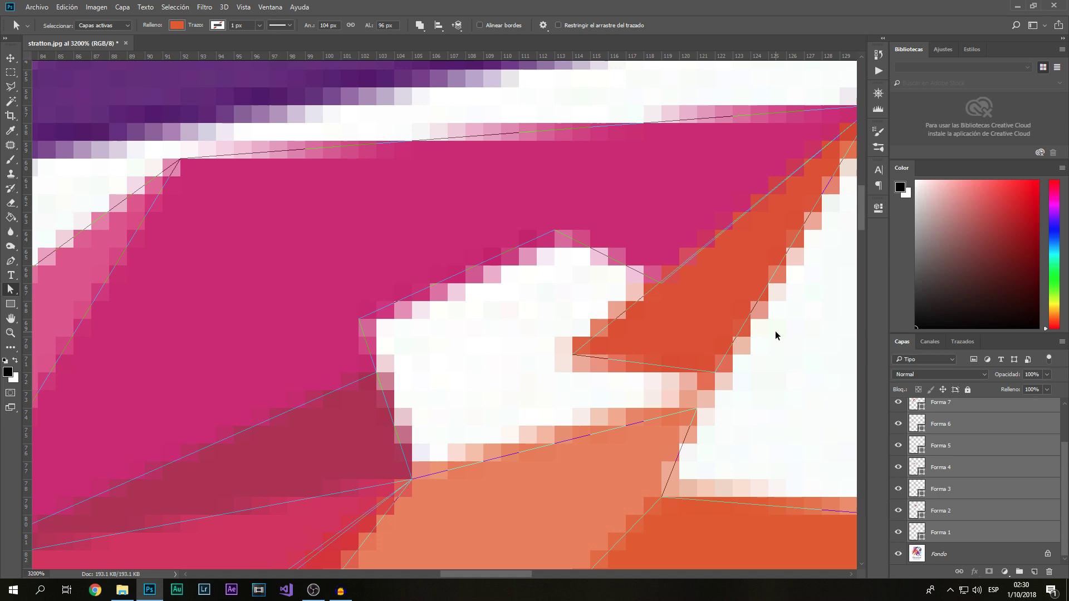
Drag the magenta shape's corner anchor onto the small orange triangle's tip
left_click(786, 347)
left_click(663, 298)
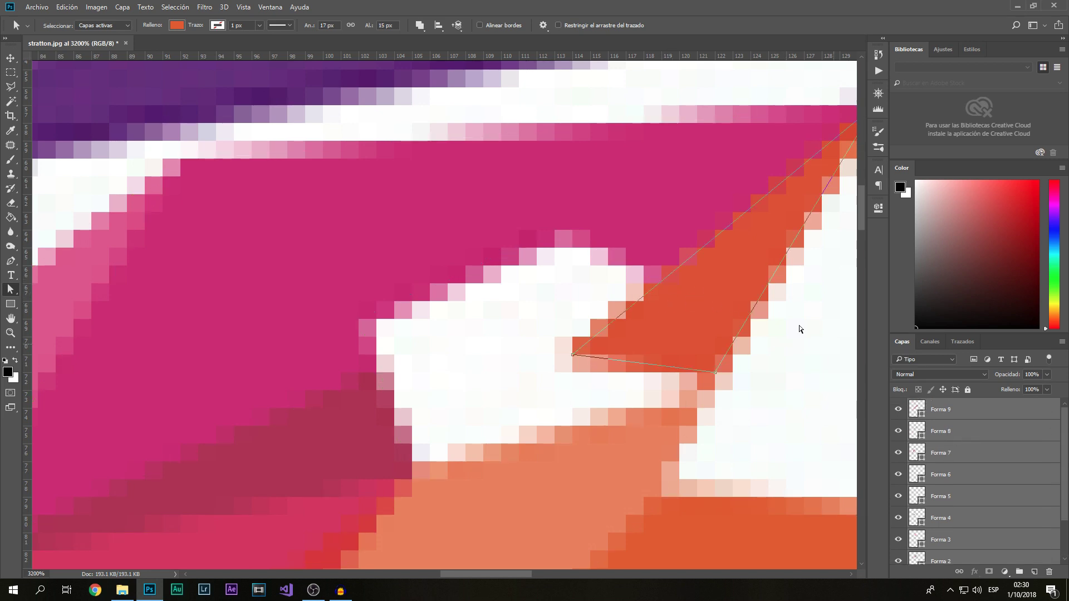
left_click(648, 240)
left_click_drag(658, 282, 662, 284)
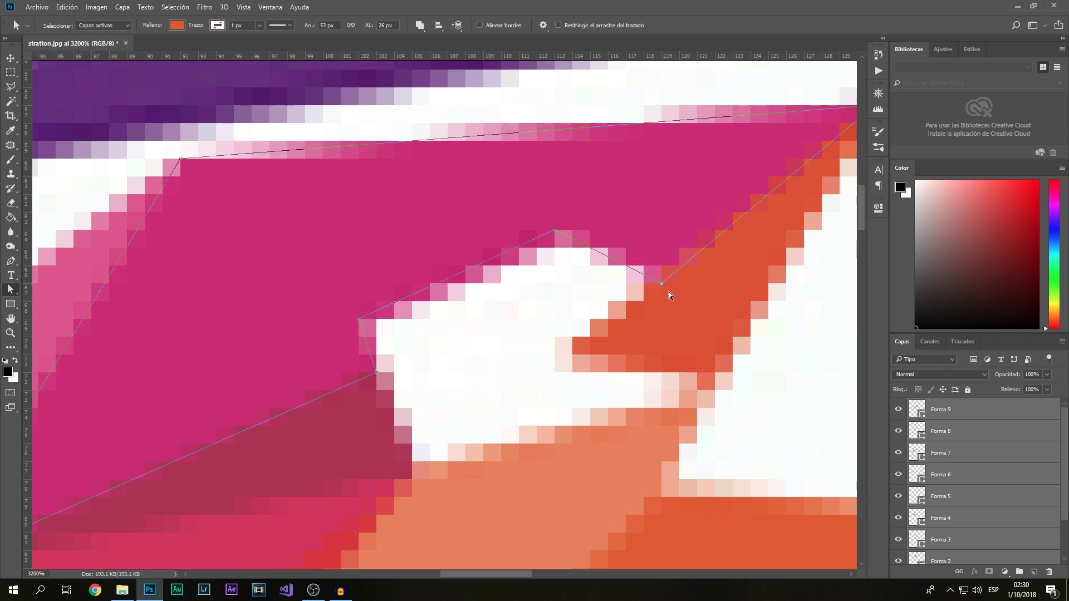
left_click(672, 299)
left_click(663, 281)
left_click_drag(664, 285, 683, 271)
Reselect the orange triangle and all traced layers to compare the adjusted outlines
left_click(720, 310)
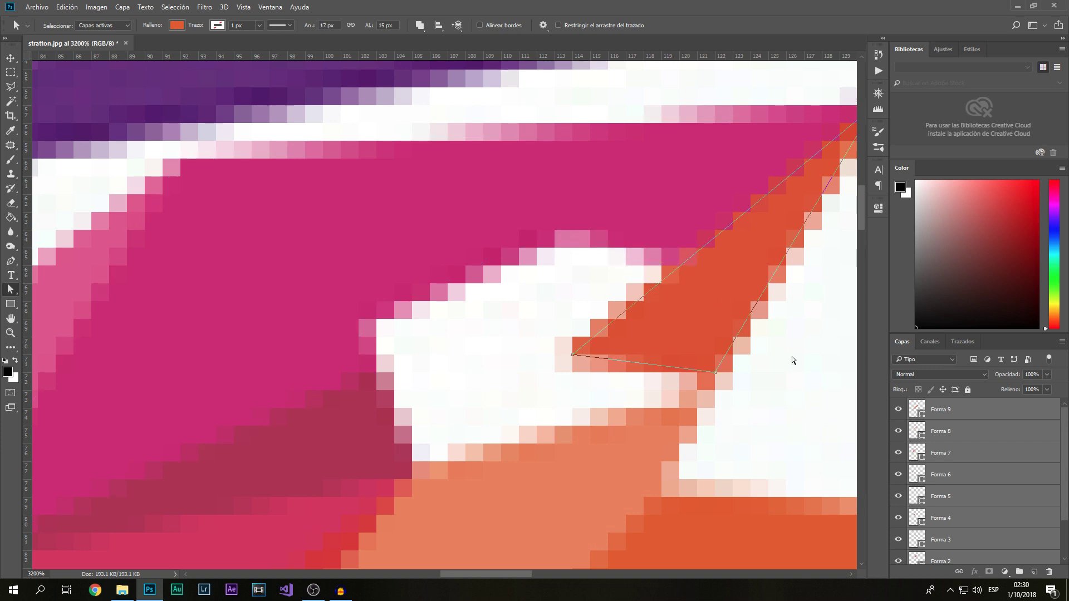
scroll(975, 445, "down", 2)
left_click(955, 529, "shift")
scroll(756, 353, "down", 3)
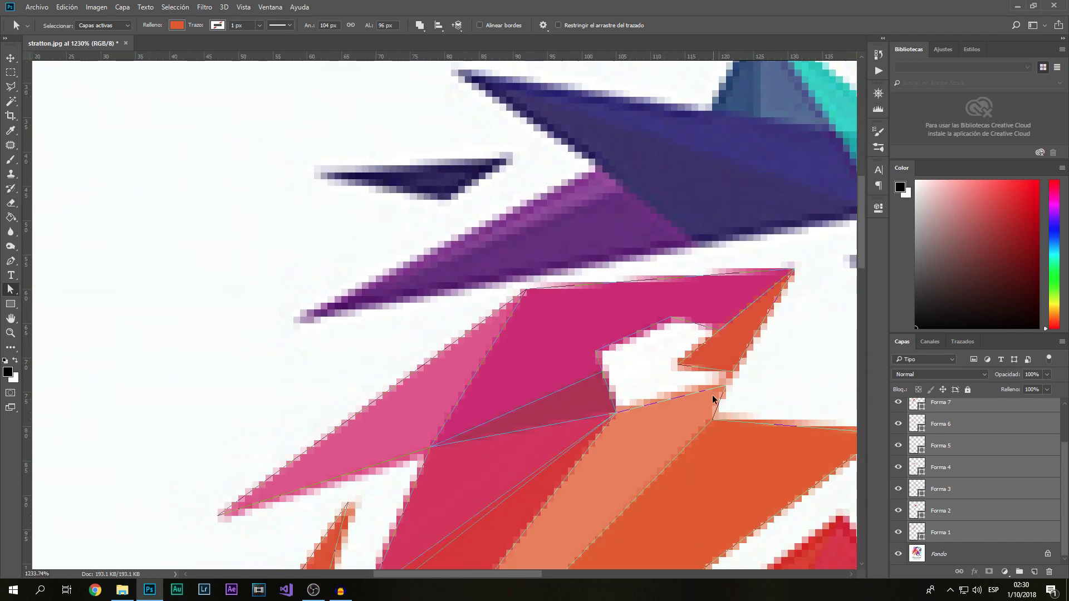
Zoom in and raise the red shape's bottom corner slightly below the mane
scroll(520, 488, "up", 2)
scroll(517, 484, "up", 1)
scroll(517, 484, "up", 1)
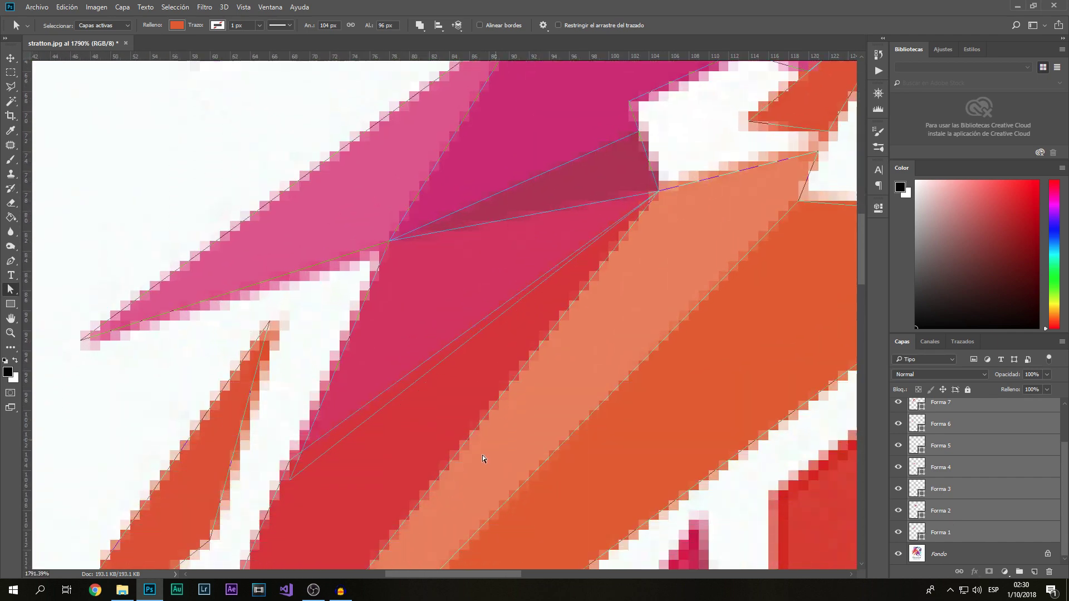
scroll(282, 490, "up", 1)
scroll(283, 490, "up", 1)
left_click(315, 465)
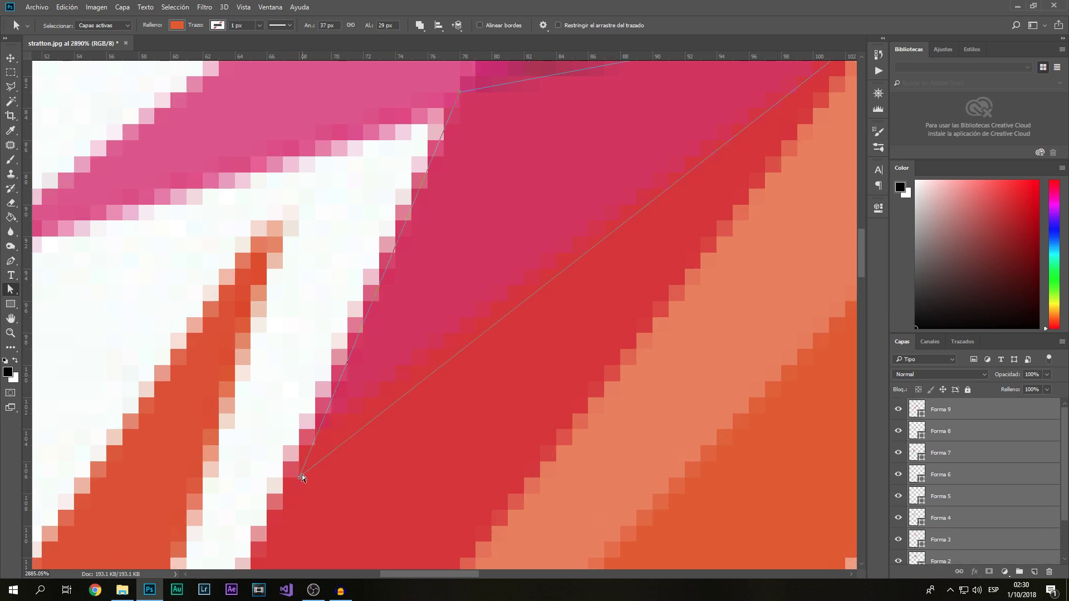
left_click_drag(300, 474, 300, 446)
Zoom out, select the Forma 9 layer, then select all traced shape layers
scroll(317, 442, "down", 1)
scroll(318, 439, "down", 2)
scroll(335, 437, "down", 3)
scroll(501, 390, "down", 1)
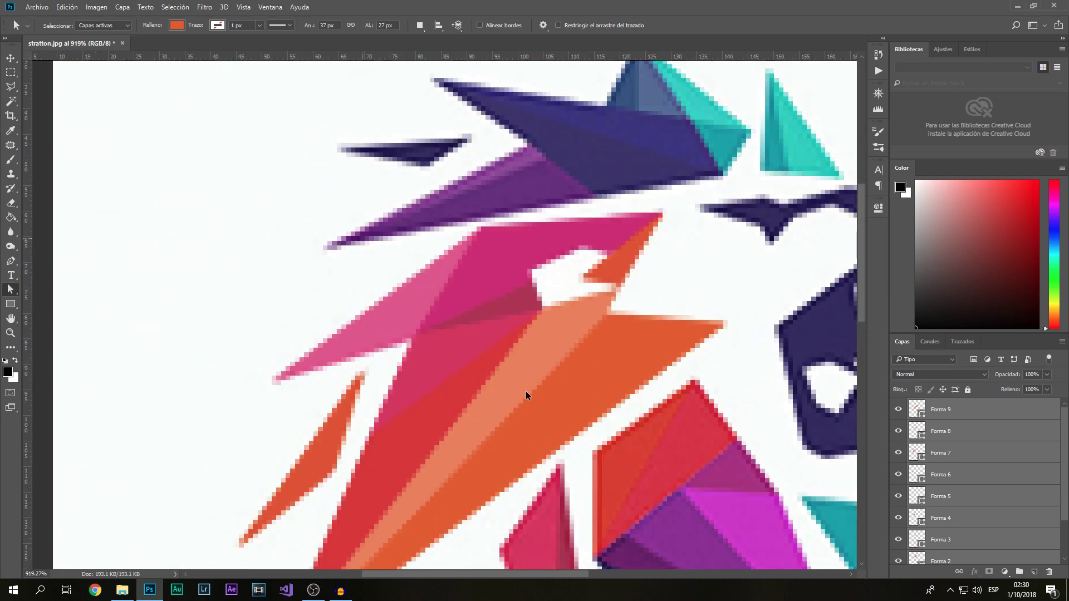
scroll(570, 375, "down", 1)
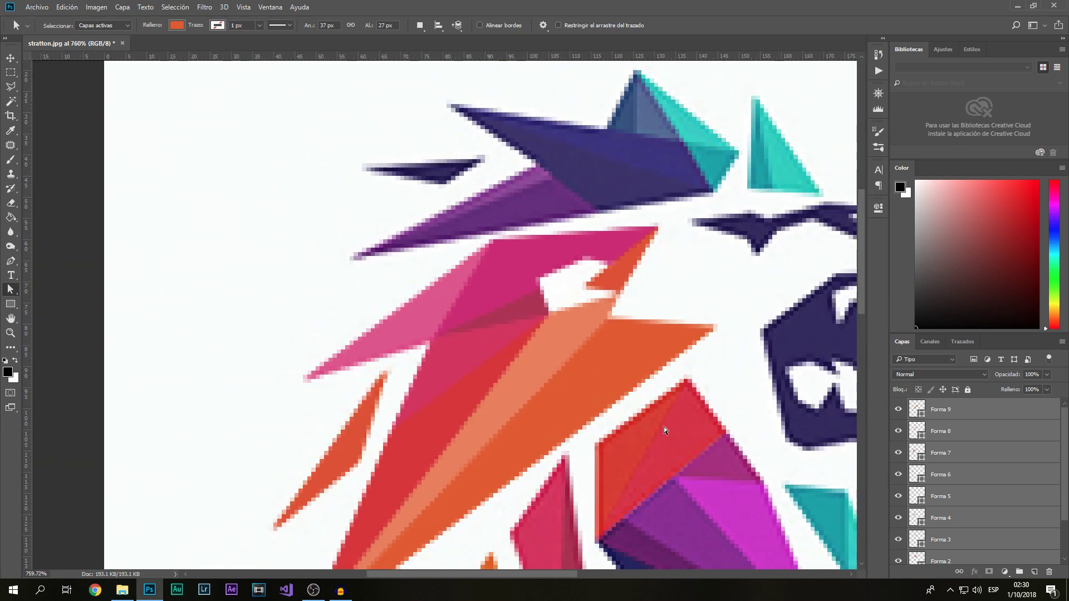
left_click(941, 452)
left_click(941, 409)
scroll(989, 492, "down", 1)
left_click(968, 534, "shift")
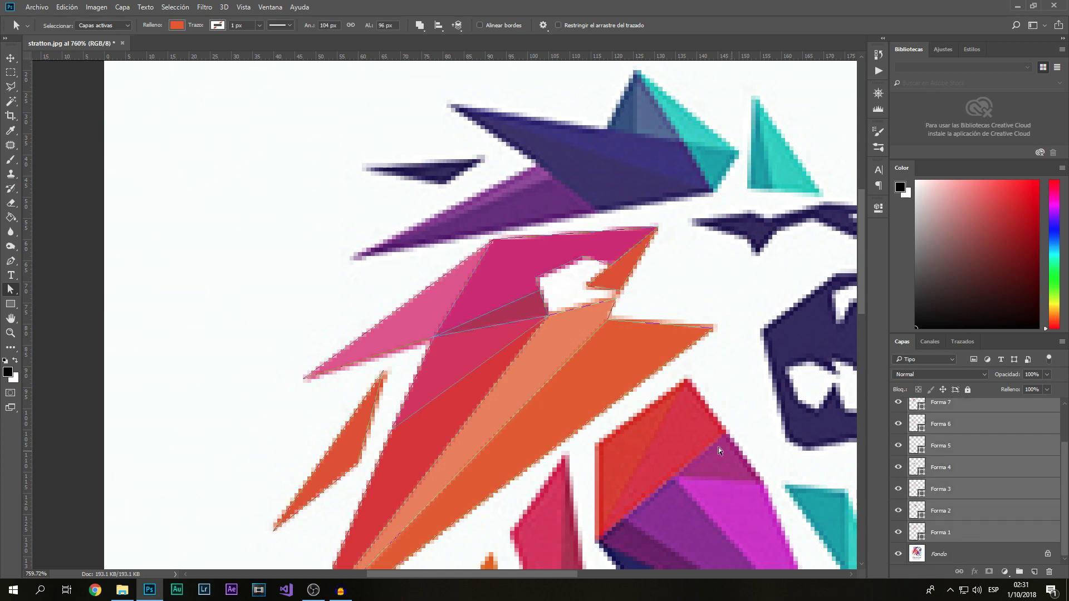
Nudge the orange shape's tip anchor by one pixel to align it with the shard
scroll(560, 325, "up", 5)
scroll(551, 312, "up", 1)
scroll(612, 328, "down", 1)
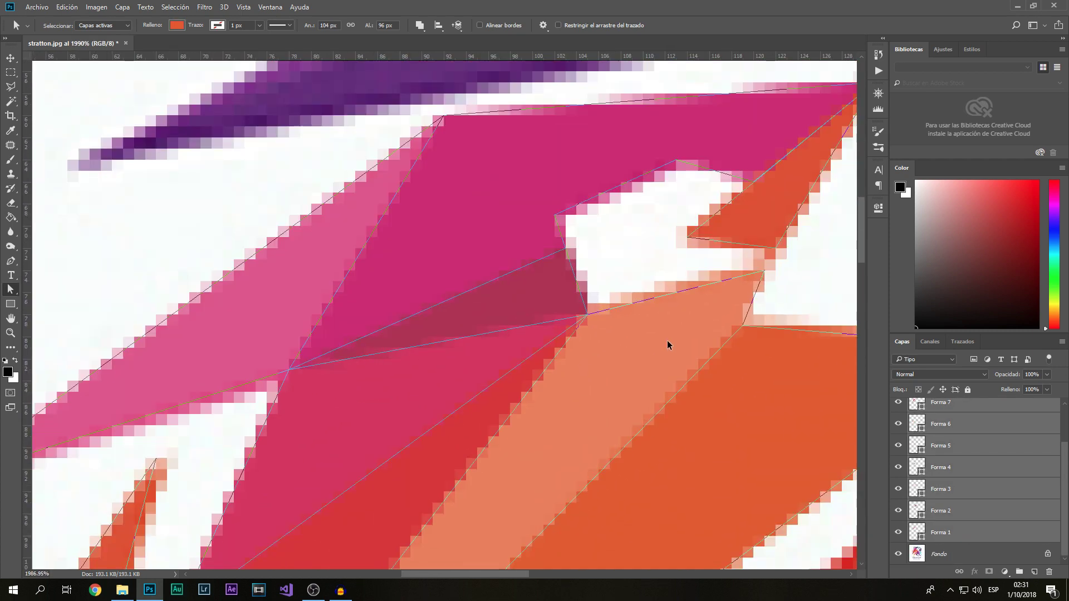
scroll(685, 351, "down", 2)
scroll(729, 367, "down", 2)
scroll(690, 401, "down", 2)
scroll(585, 490, "down", 1)
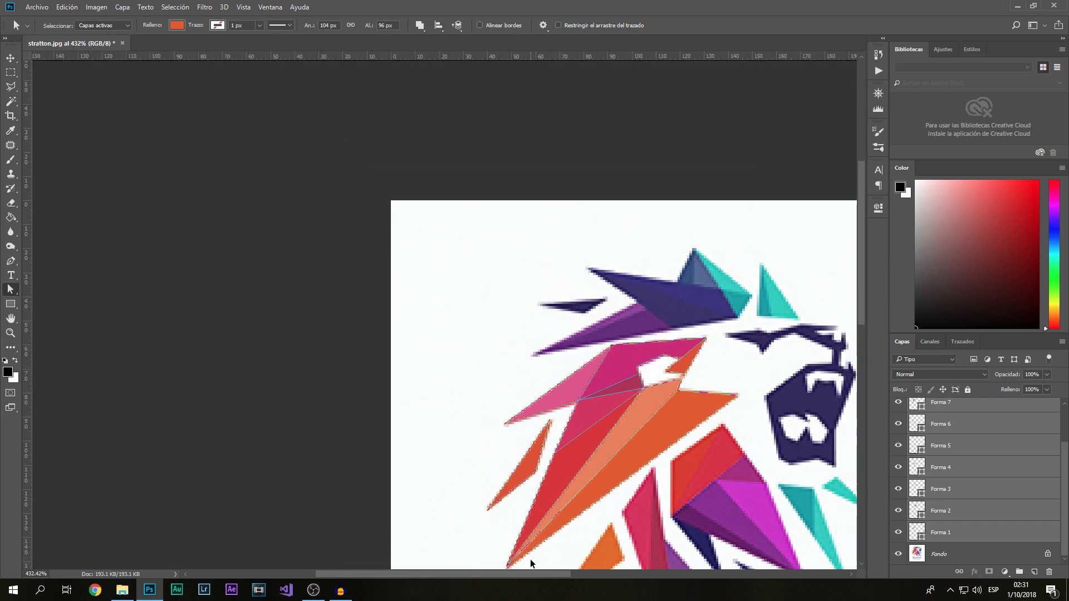
scroll(540, 524, "up", 2)
scroll(542, 483, "up", 2)
scroll(542, 483, "up", 1)
scroll(523, 474, "up", 1)
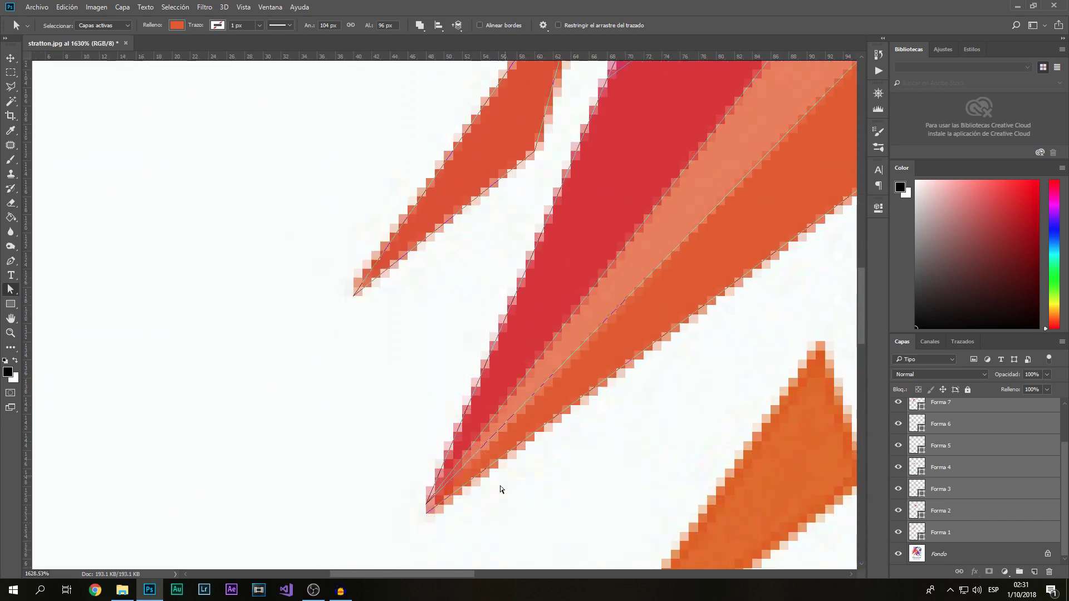
scroll(467, 493, "up", 1)
scroll(439, 497, "up", 1)
left_click(434, 494)
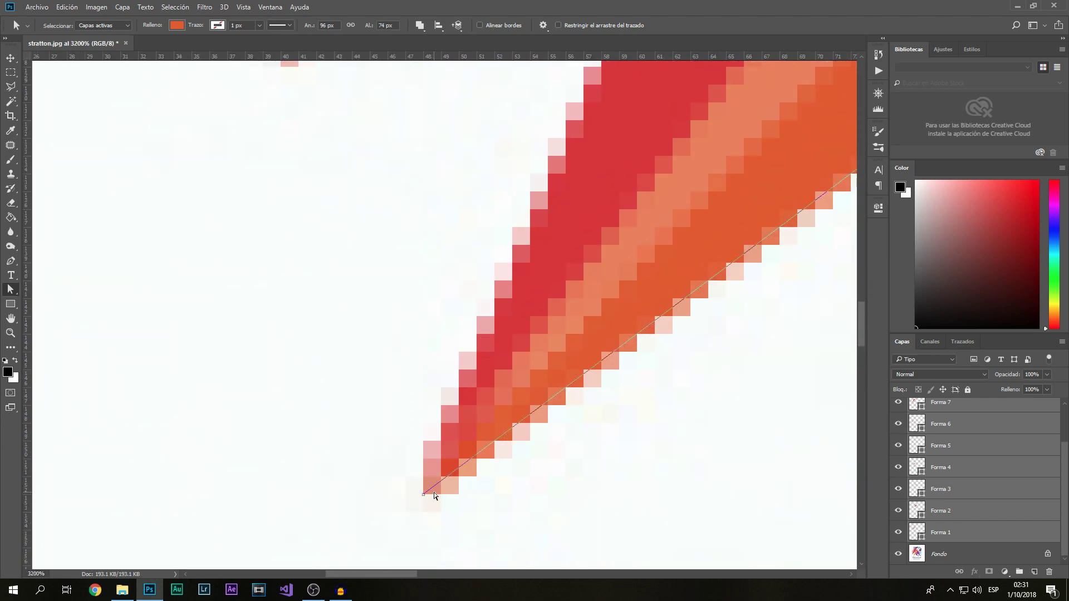
key("ctrl+j")
key("ctrl+j")
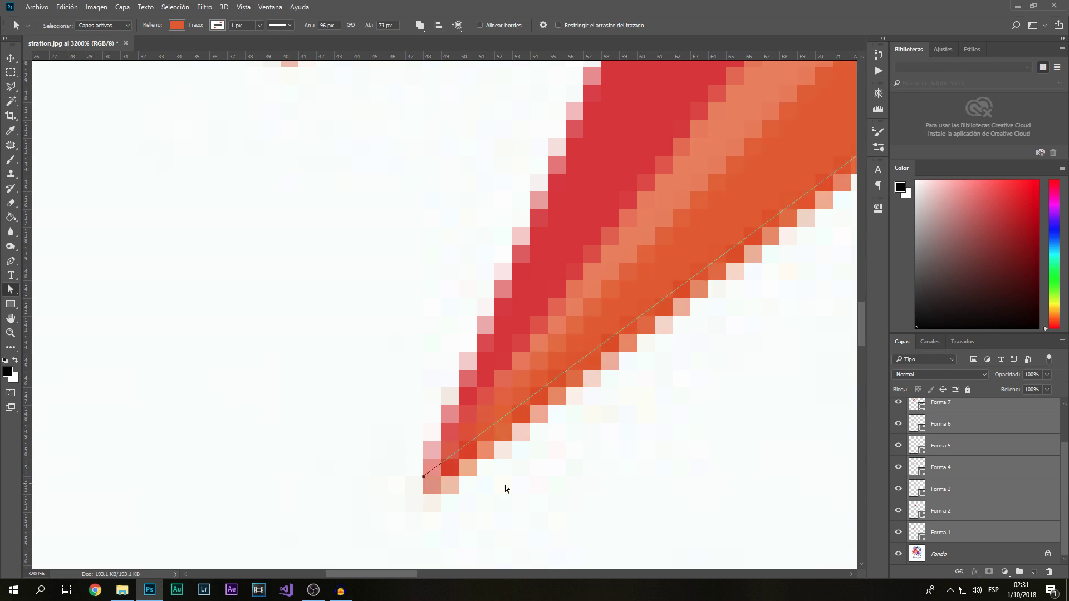
Select Forma 6 and all traced layers, then zoom in and out to check alignment
left_click(962, 482)
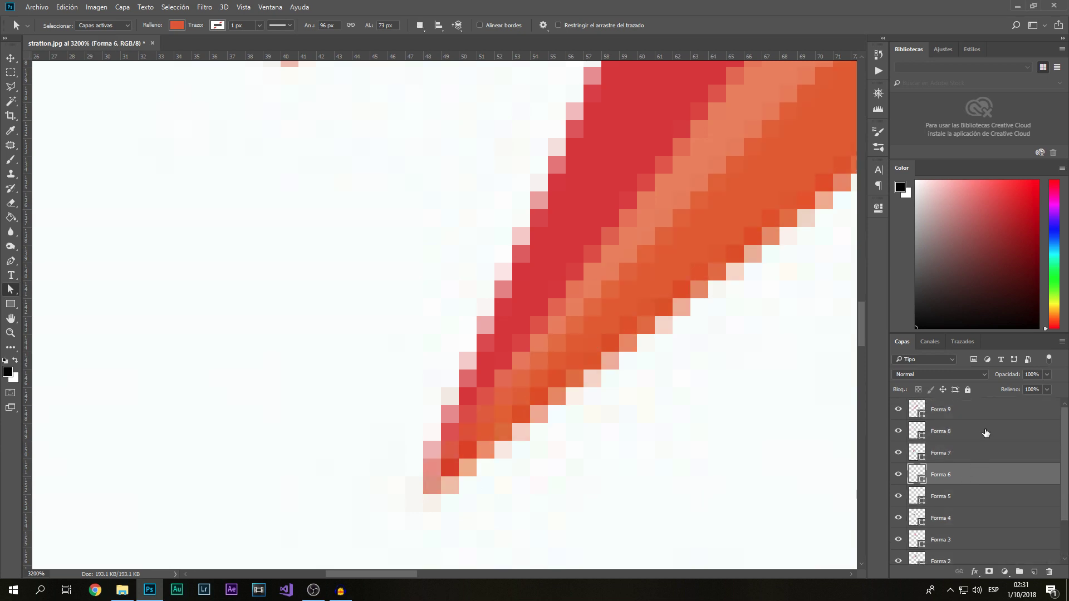
scroll(969, 501, "down", 1)
scroll(975, 523, "down", 2)
left_click(976, 538, "shift")
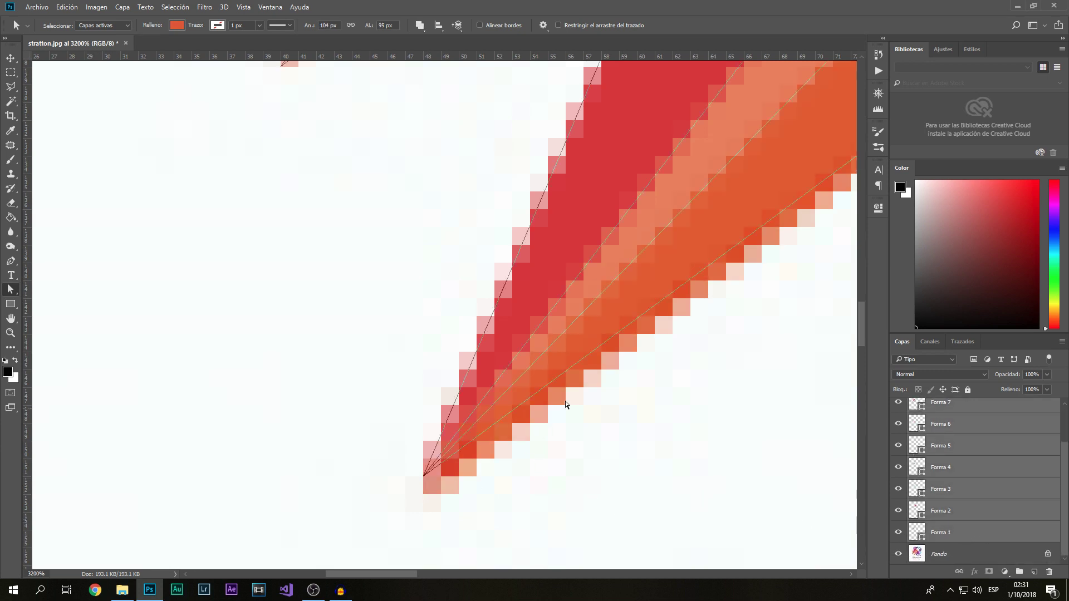
scroll(566, 405, "down", 3)
scroll(603, 364, "down", 3)
scroll(627, 355, "down", 2)
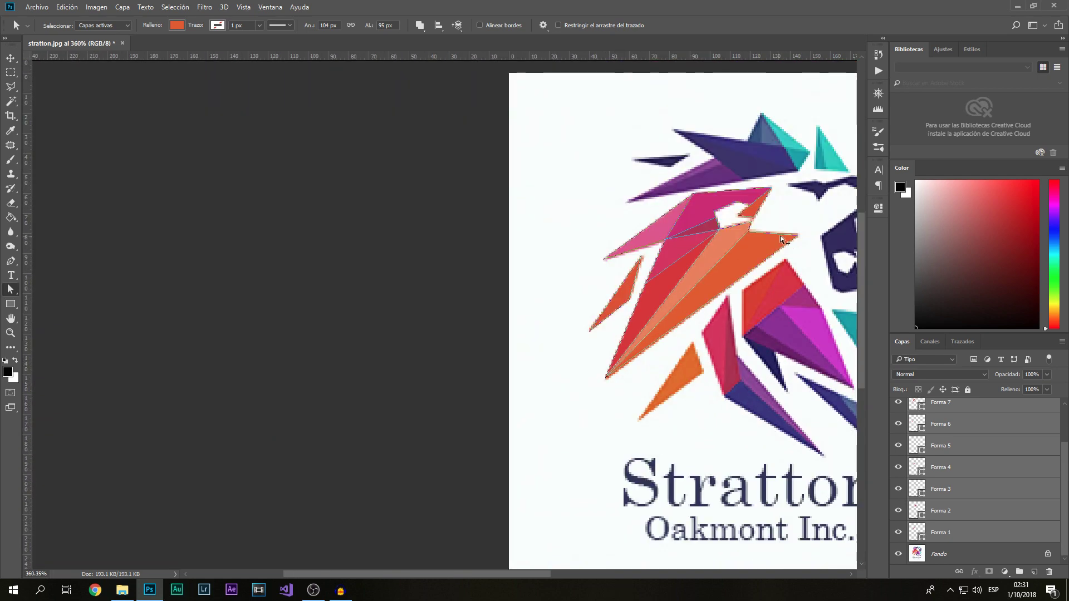
scroll(781, 239, "up", 1)
scroll(797, 241, "up", 2)
scroll(821, 255, "up", 1)
scroll(824, 252, "down", 1)
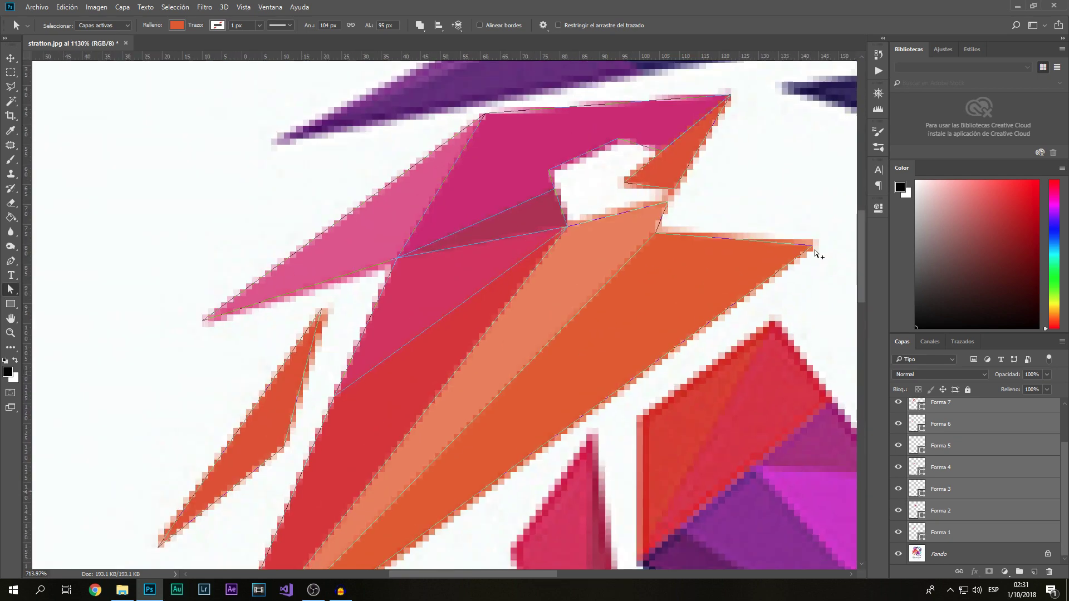
scroll(812, 246, "down", 1)
scroll(767, 252, "down", 2)
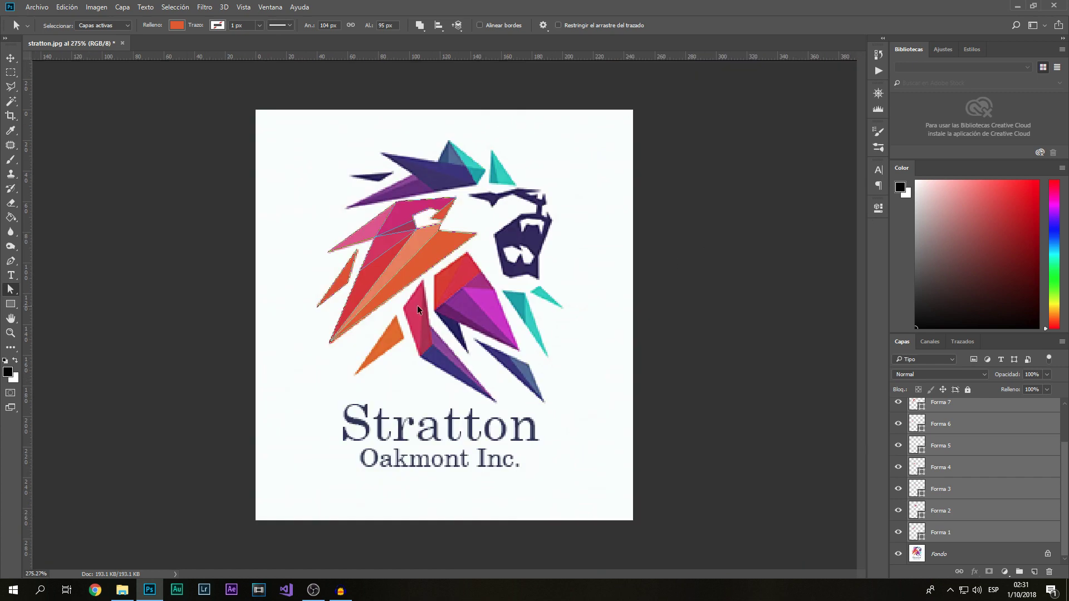
scroll(370, 268, "up", 2)
scroll(543, 390, "up", 1)
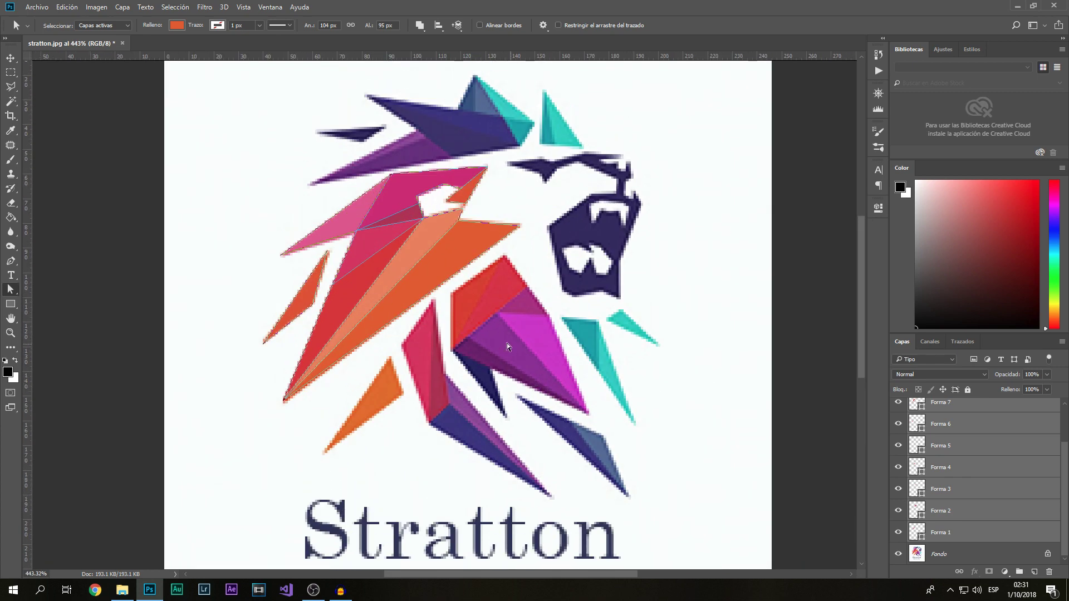
scroll(363, 326, "up", 2)
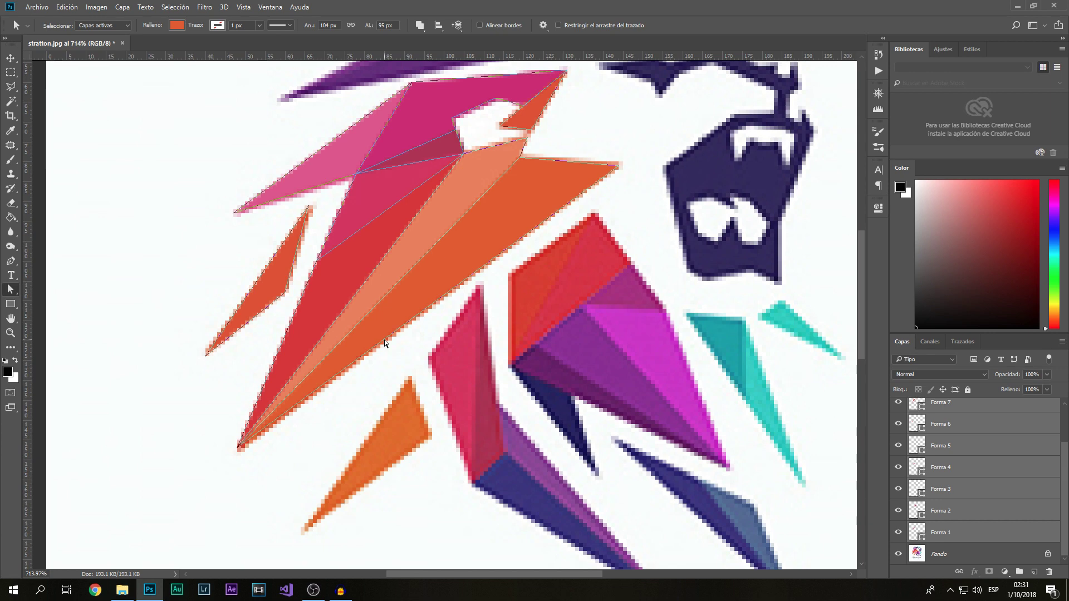
scroll(579, 382, "down", 3)
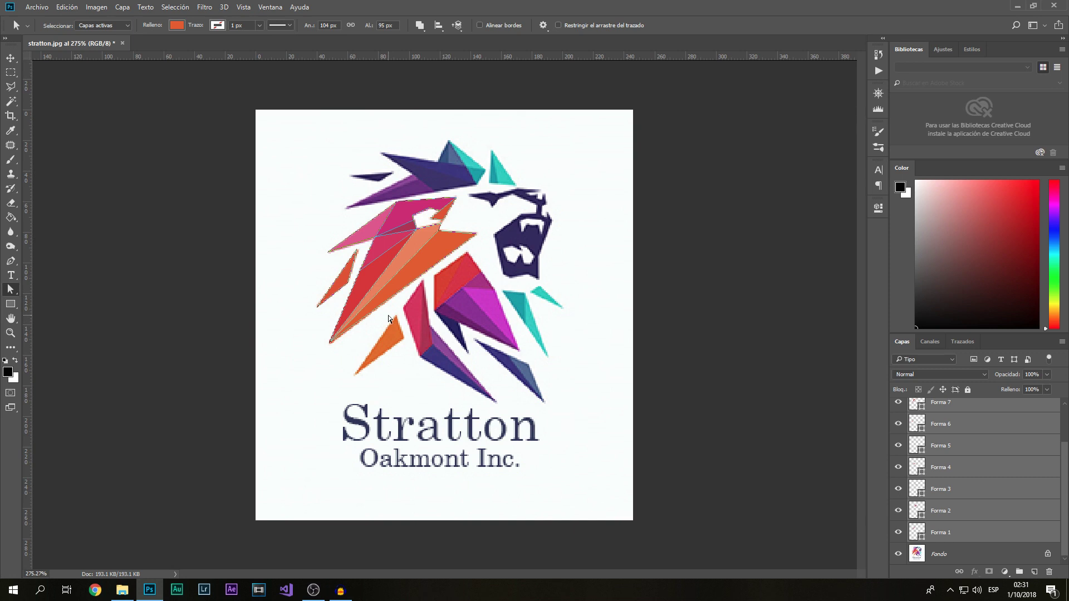
scroll(443, 286, "up", 2)
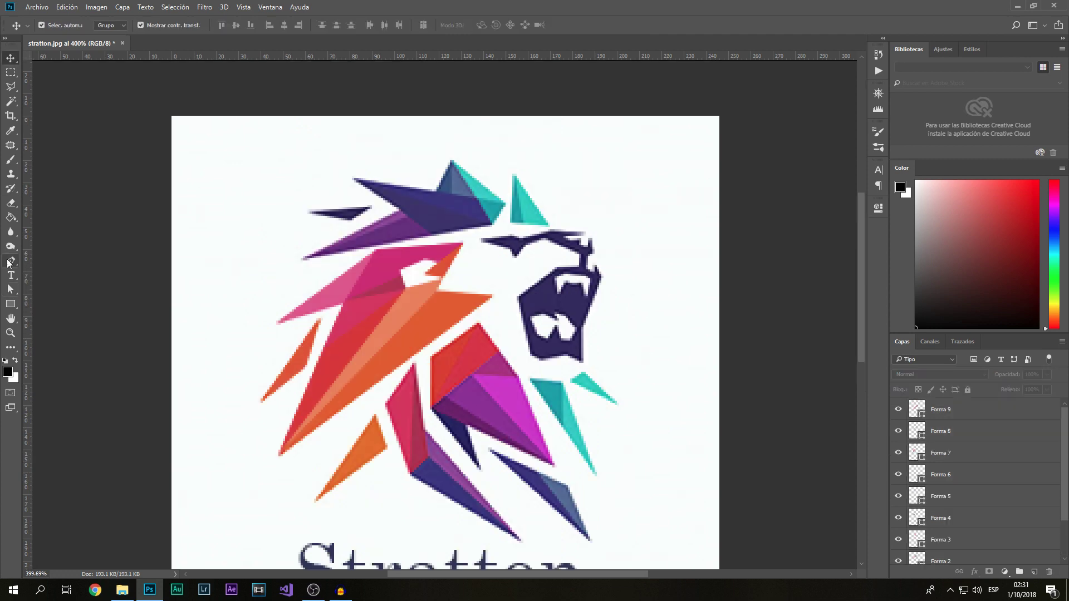
Trace the thin purple facet triangle with a purple fill sampled from the logo
left_click(304, 262)
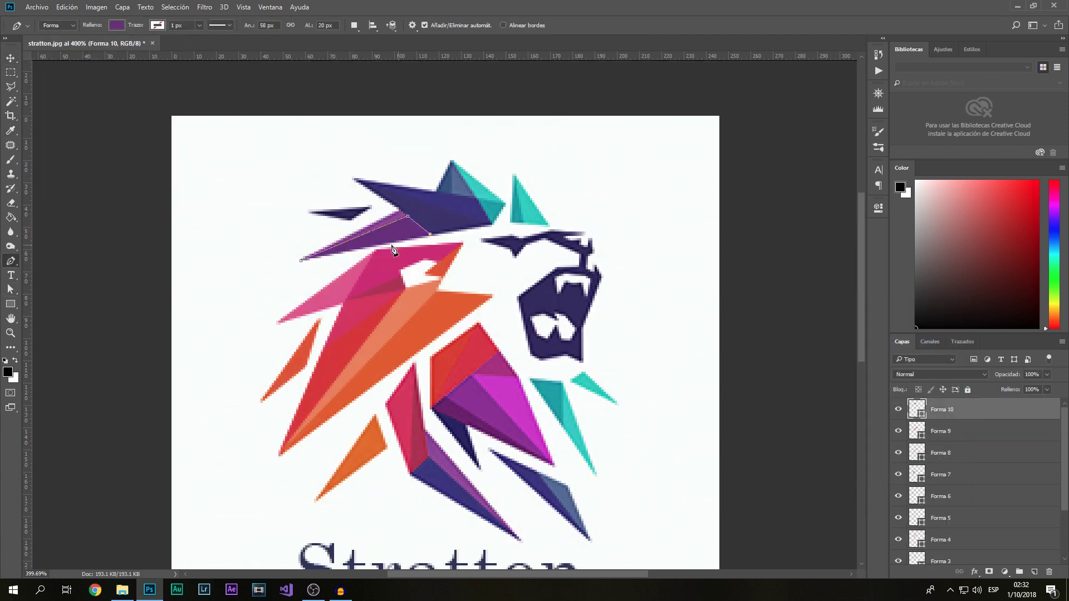
key("v")
key("p")
left_click(117, 25)
left_click(167, 42)
left_click(921, 327)
left_click(303, 262)
left_click(401, 210)
left_click(301, 259)
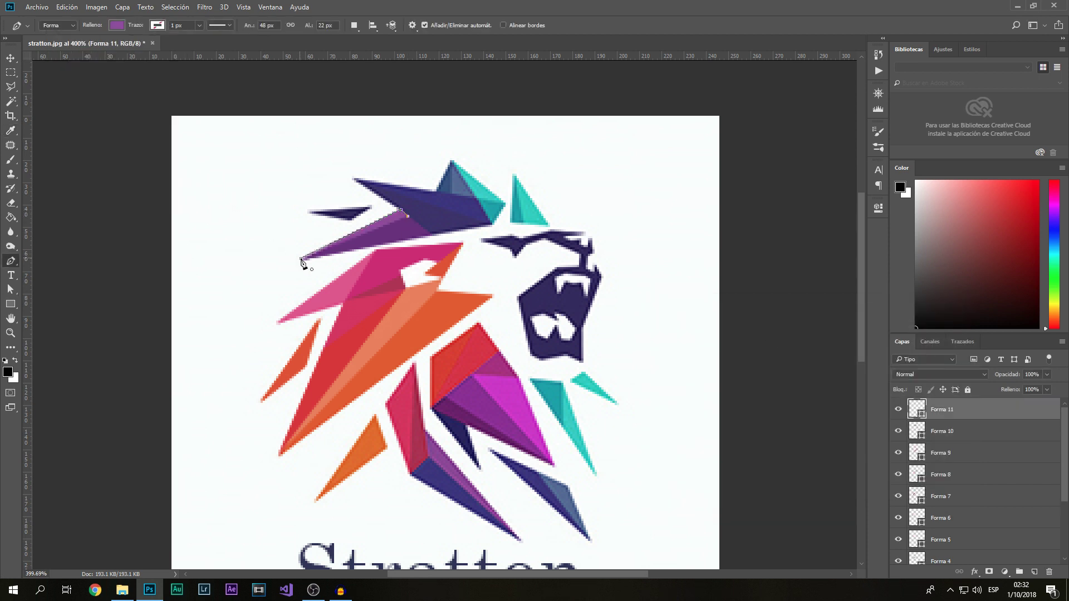
key("Escape")
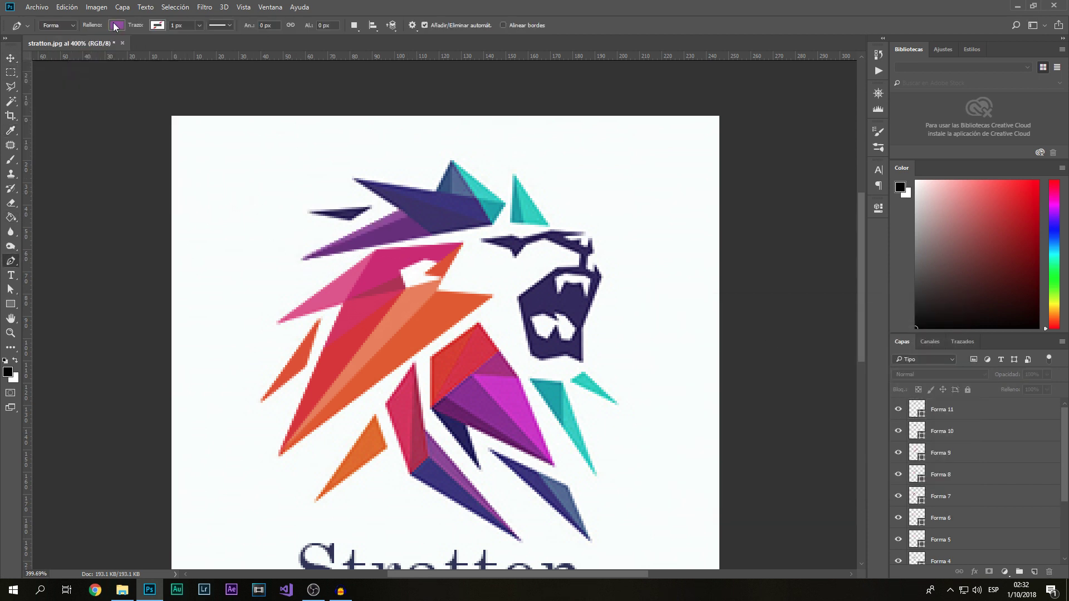
Switch the fill to the logo's dark blue and trace two small dark facets
left_click(117, 26)
left_click(173, 46)
left_click(766, 330)
left_click(922, 327)
left_click(433, 238)
left_click(354, 179)
left_click(493, 225)
left_click(350, 220)
left_click(307, 210)
left_click(370, 209)
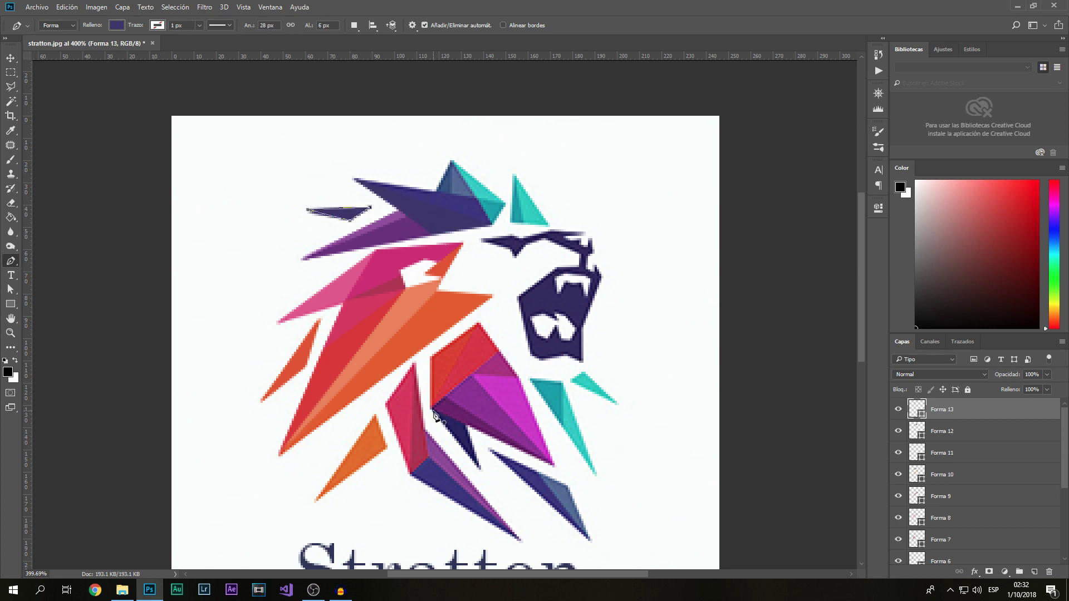
Outline the lower dark blue facet and the blue-purple lower facet
left_click(435, 412)
left_click(480, 471)
left_click(490, 450)
left_click(590, 540)
left_click(490, 450)
left_click(410, 474)
left_click(428, 457)
left_click(521, 540)
left_click(410, 473)
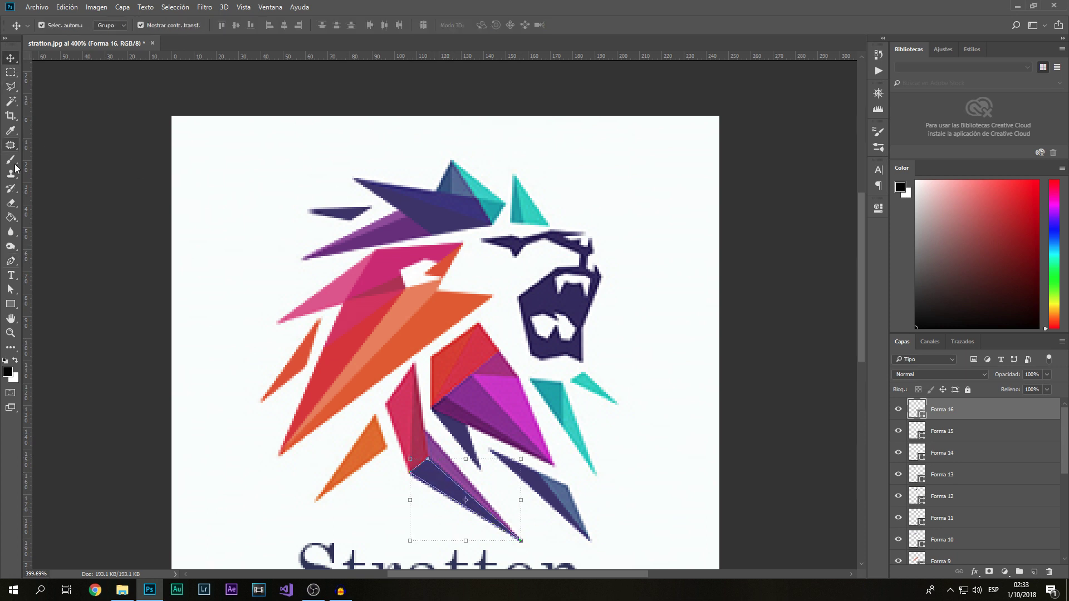
Trace the top dark facet as a triangle
left_click(117, 25)
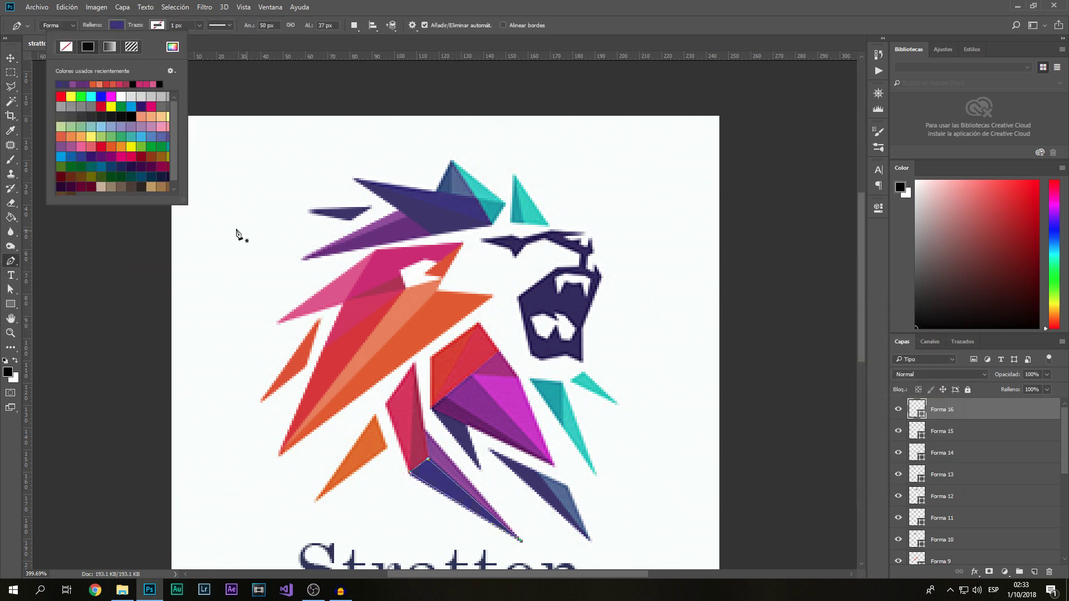
left_click(355, 179)
left_click(477, 198)
left_click(490, 223)
Sample teal from the logo as the fill and trace the teal whisker facet
left_click(117, 25)
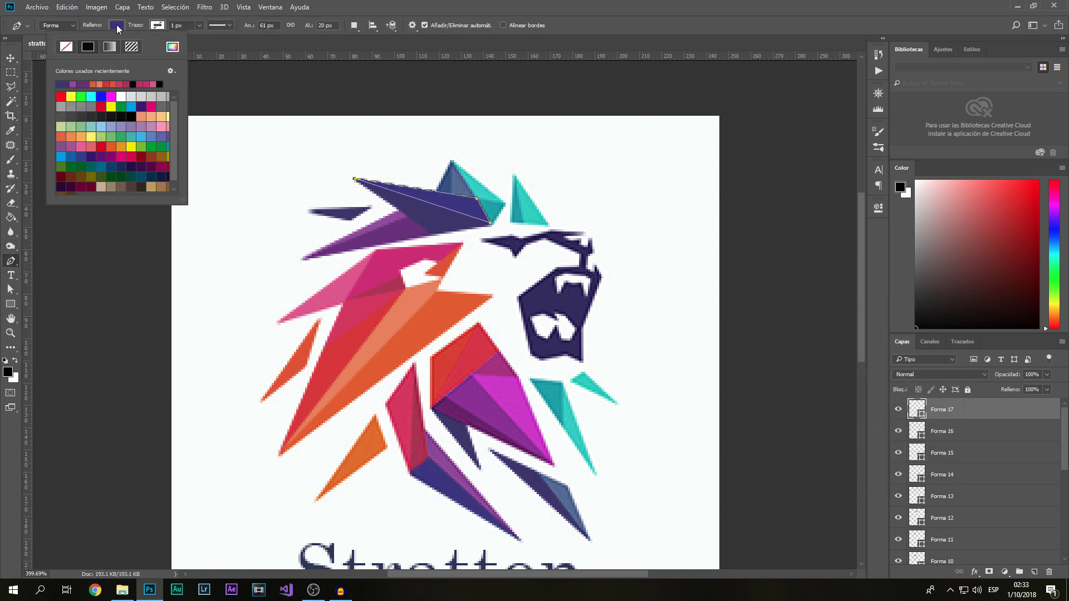
left_click(172, 47)
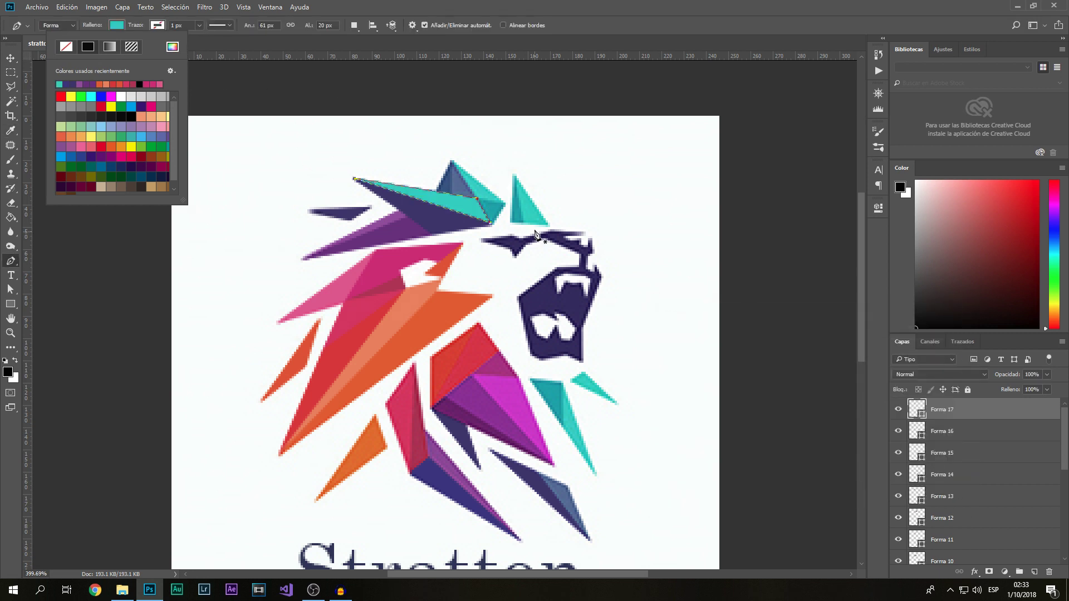
left_click(534, 237)
left_click(528, 201)
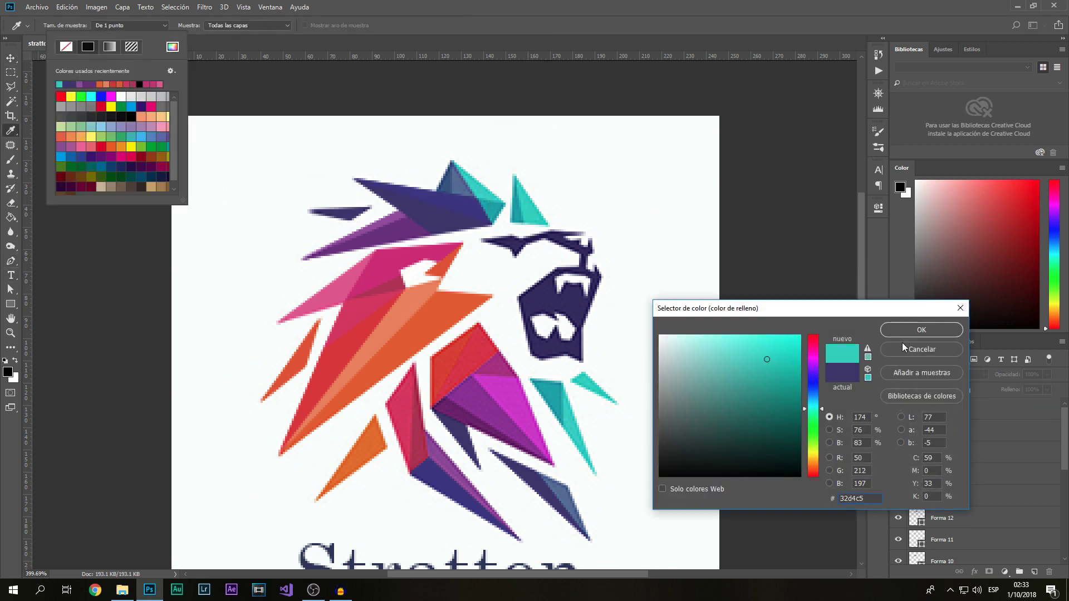
left_click(921, 331)
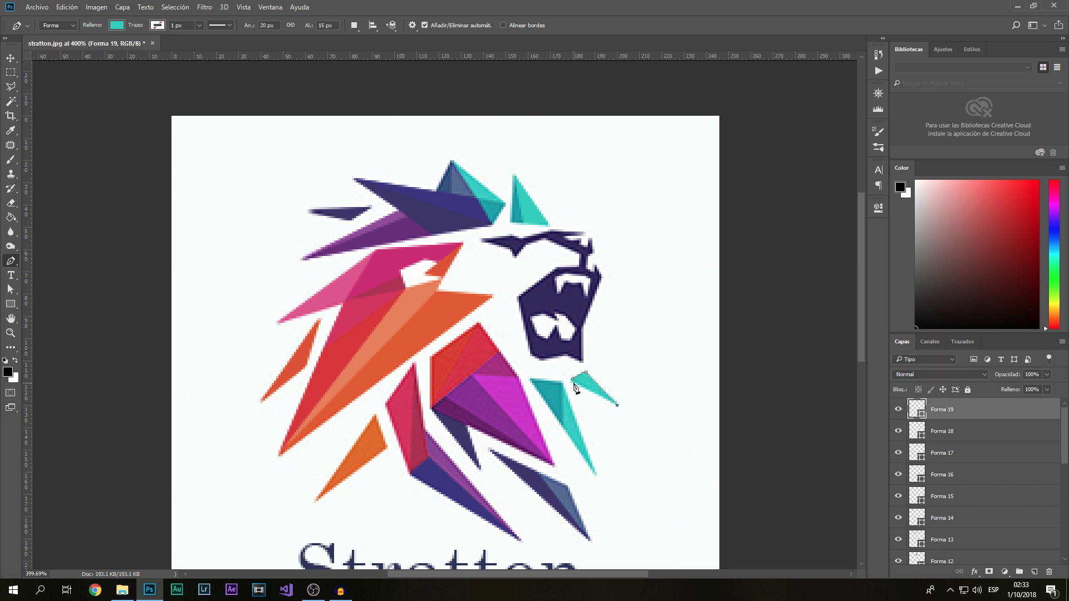
left_click(595, 476)
left_click(564, 383)
left_click(564, 427)
left_click(595, 476)
Trace the top teal triangle, then begin a darker teal facet with a sampled fill
left_click(454, 160)
left_click(479, 198)
left_click(454, 160)
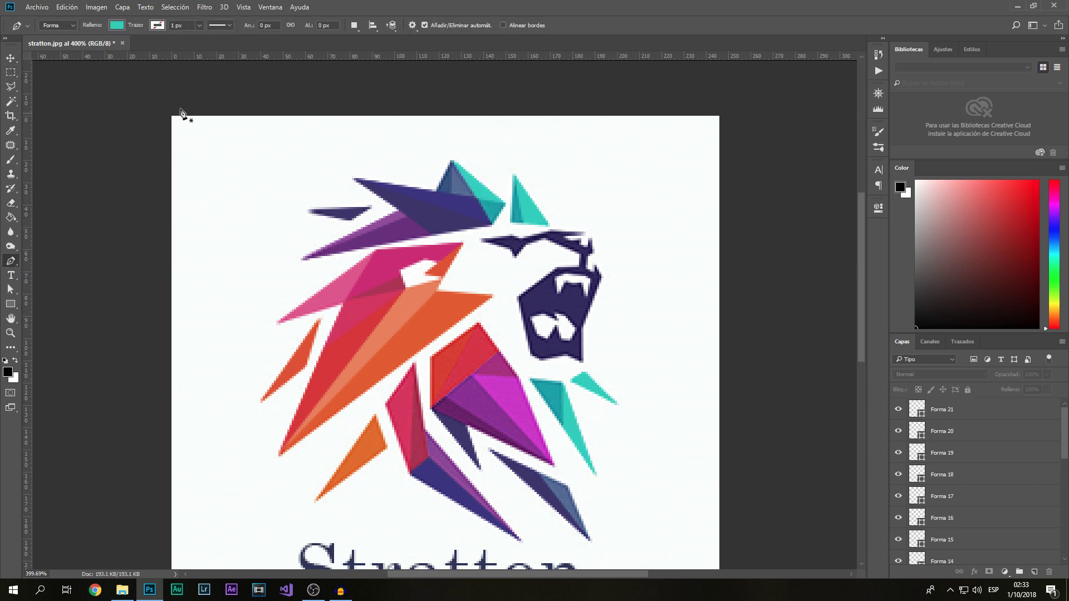
left_click(117, 25)
left_click(173, 67)
left_click(490, 209)
left_click(885, 327)
left_click(493, 226)
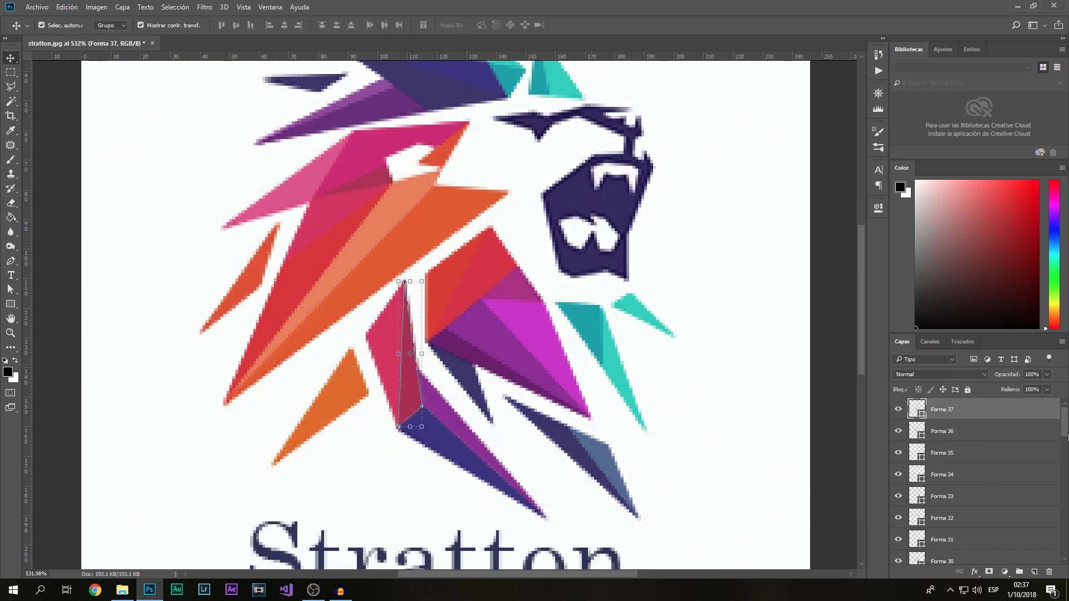
left_click_drag(1065, 429, 1065, 543)
left_click(981, 539, "shift")
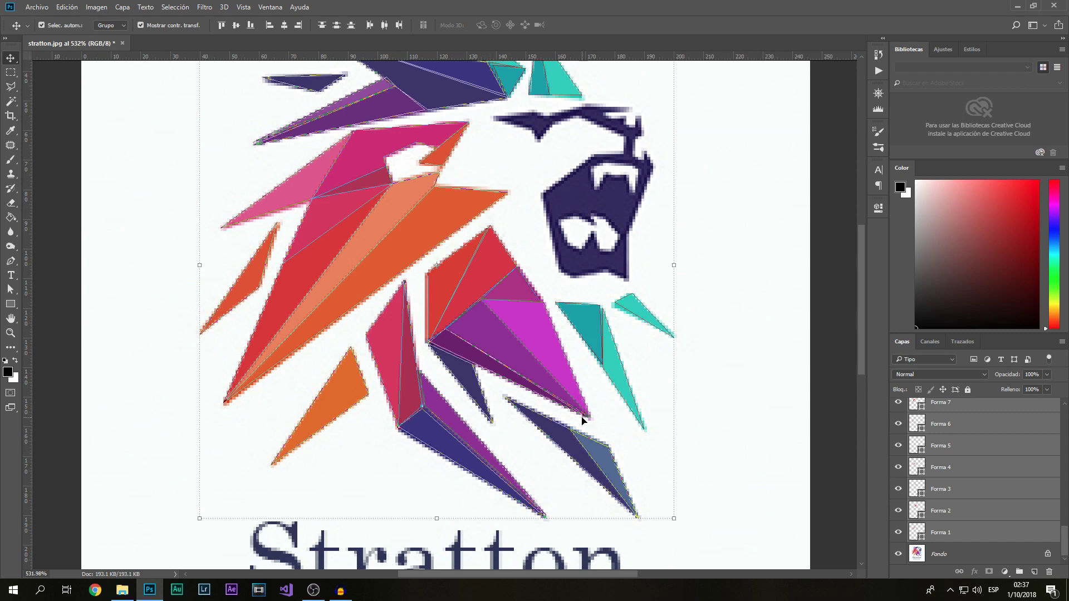
scroll(615, 365, "up", 3)
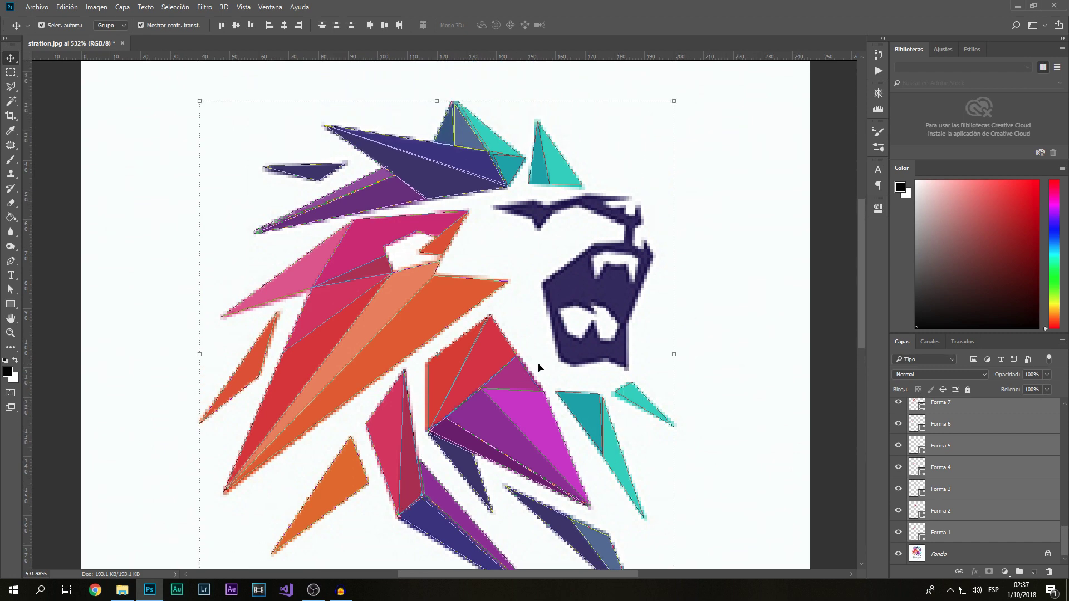
scroll(539, 367, "down", 3)
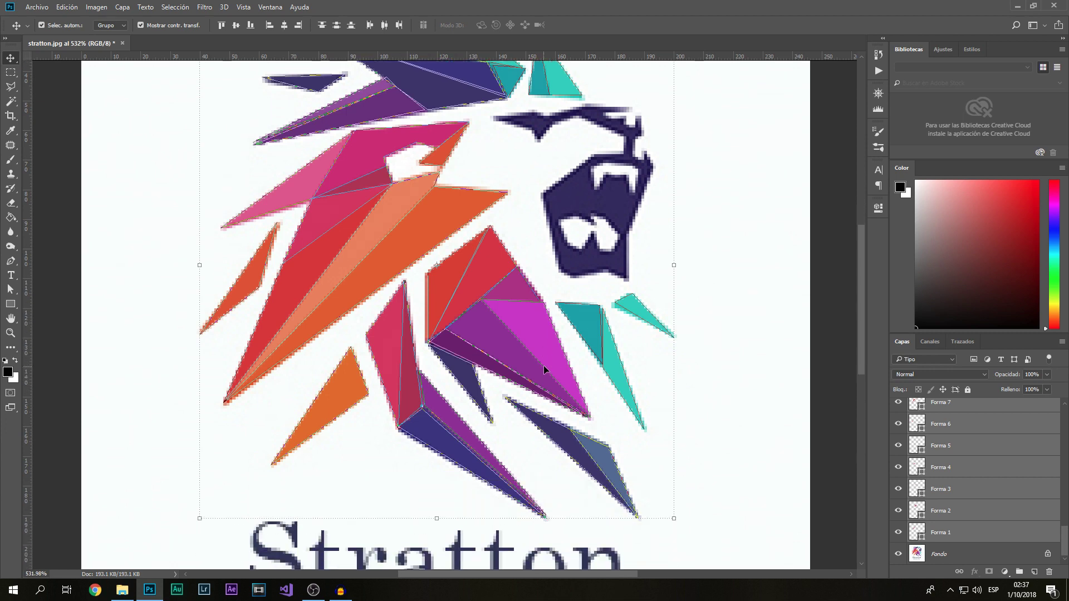
scroll(543, 365, "down", 1)
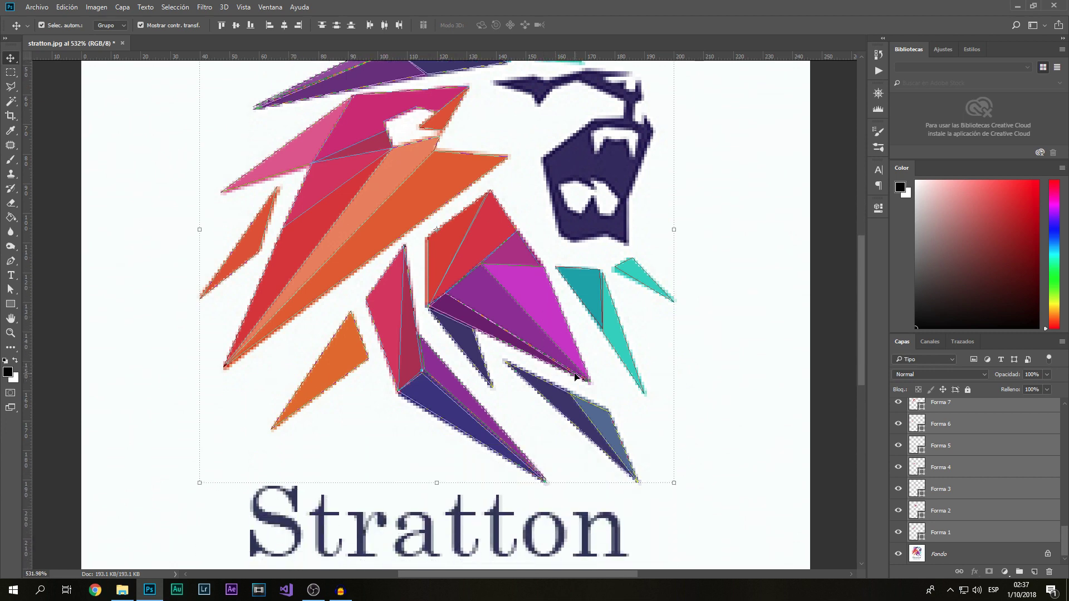
scroll(590, 368, "up", 3)
left_click(710, 326)
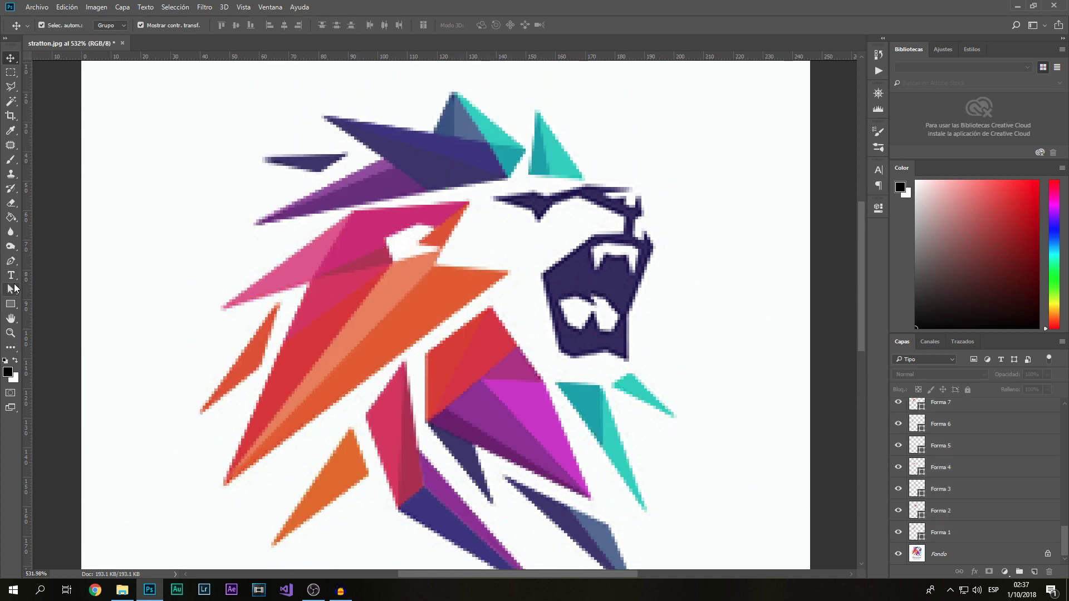
left_click(11, 260)
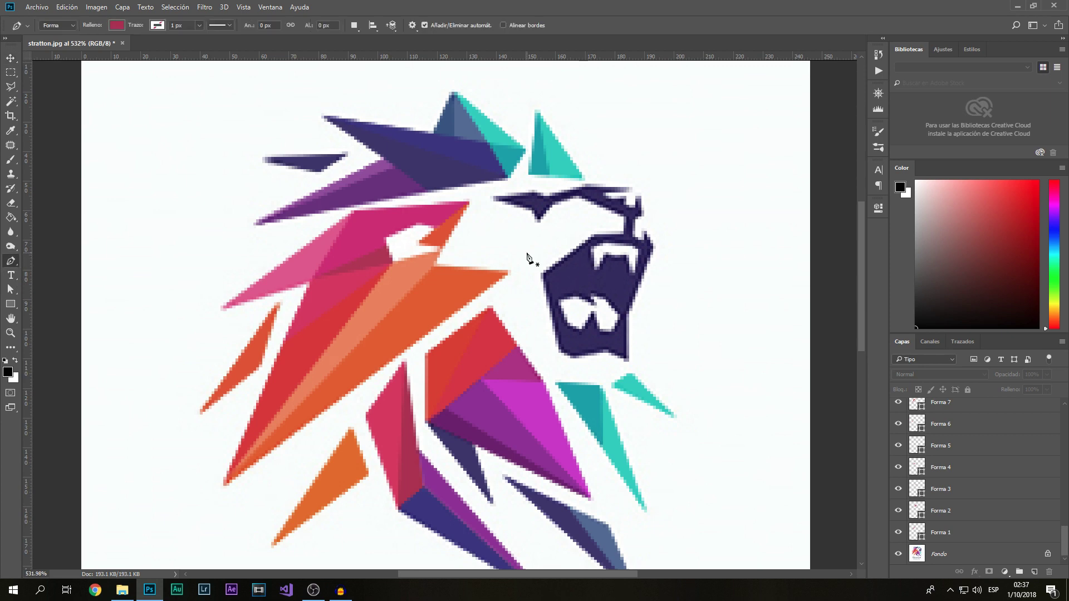
Start the jaw shape with a curved brow edge, ending in a sharp corner
left_click(492, 200)
left_click_drag(538, 221, 539, 242)
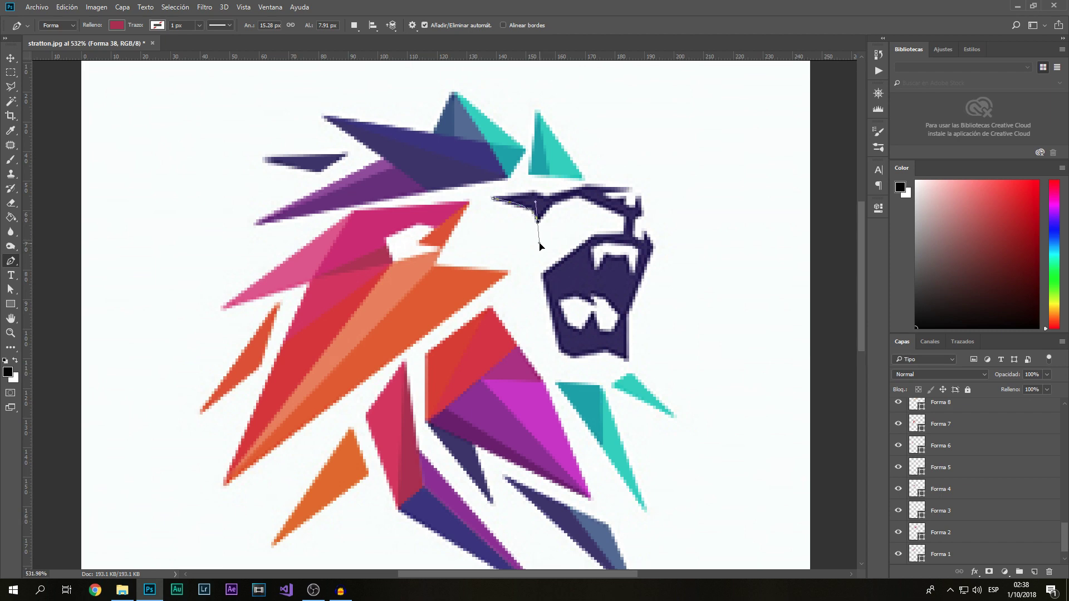
mouse_move(542, 247)
left_mouse_down()
mouse_move(558, 272)
mouse_move(533, 243)
left_mouse_up()
left_click(575, 197)
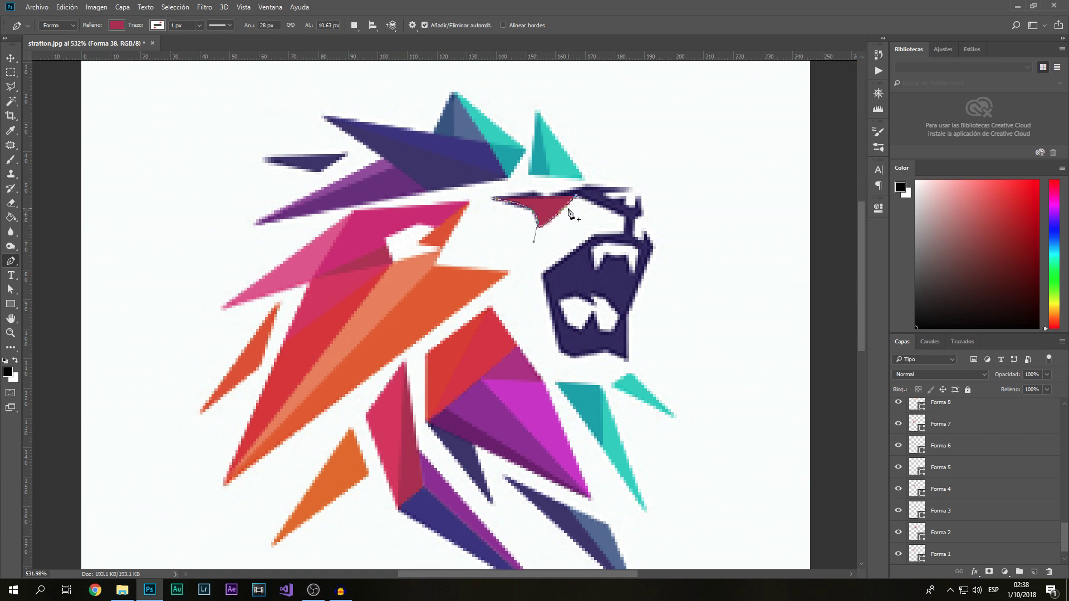
key("ctrl+z")
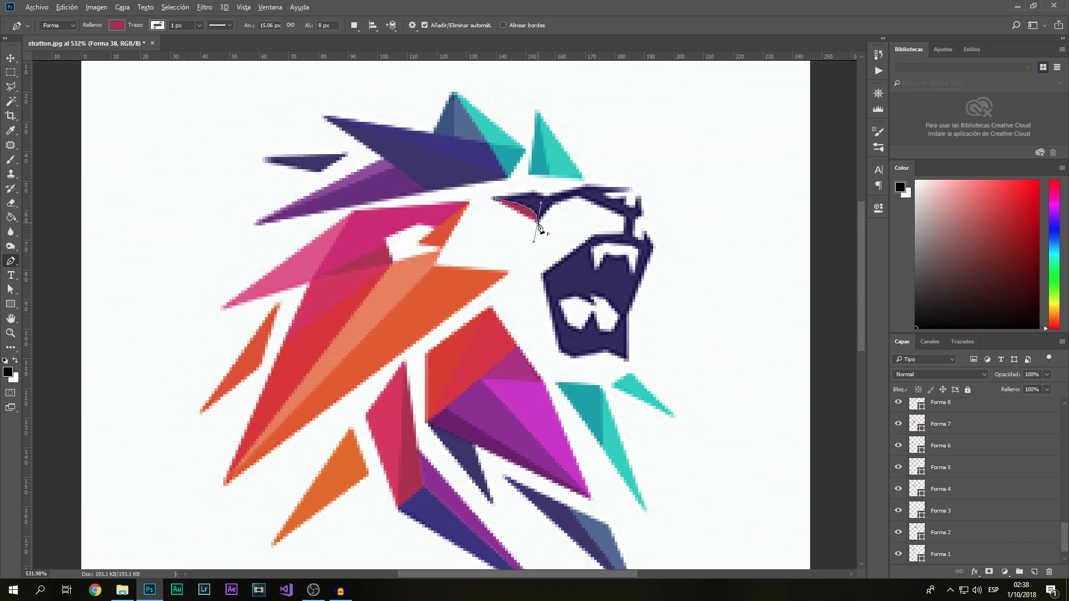
left_click(538, 223, "alt")
left_click(556, 202)
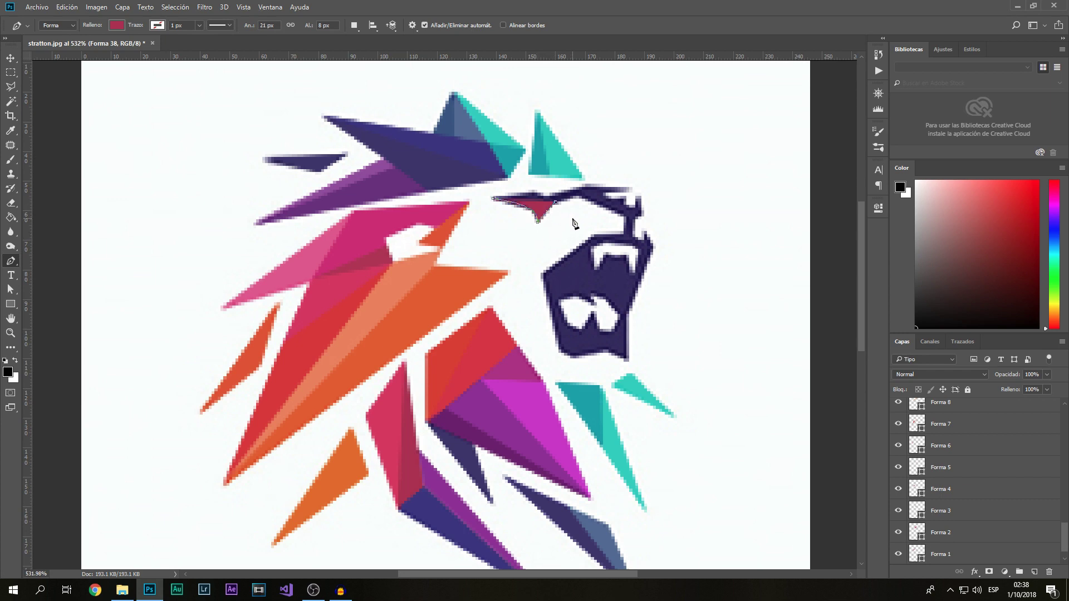
Extend the outline along the brow, nose, cheek and lower jaw up the muzzle
left_click(576, 197)
left_click(626, 216)
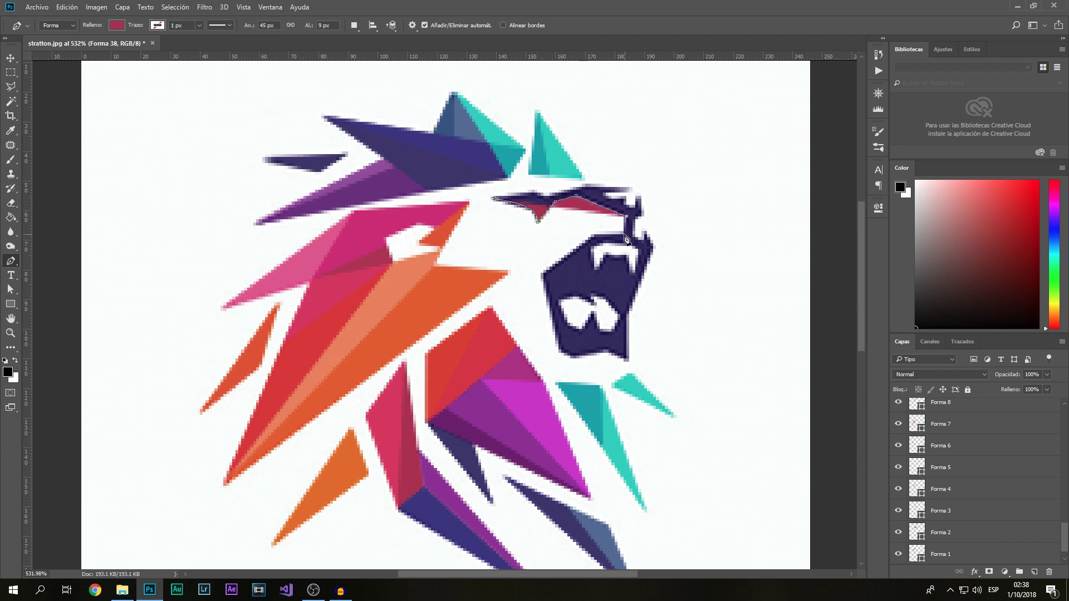
left_click(623, 235)
left_click(543, 275)
left_click(559, 350)
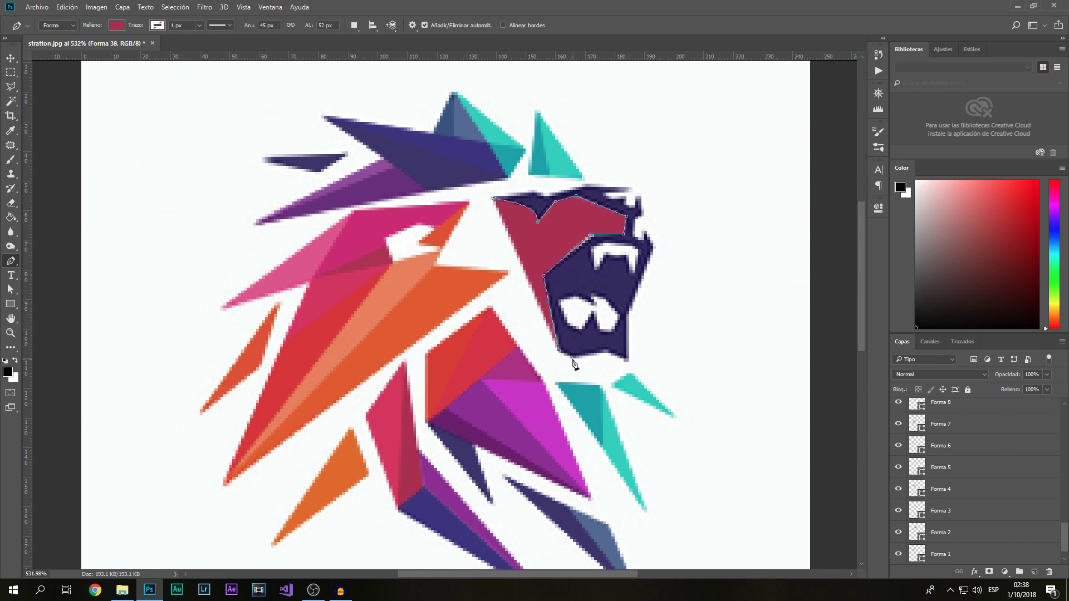
left_click(573, 356)
left_click(603, 349)
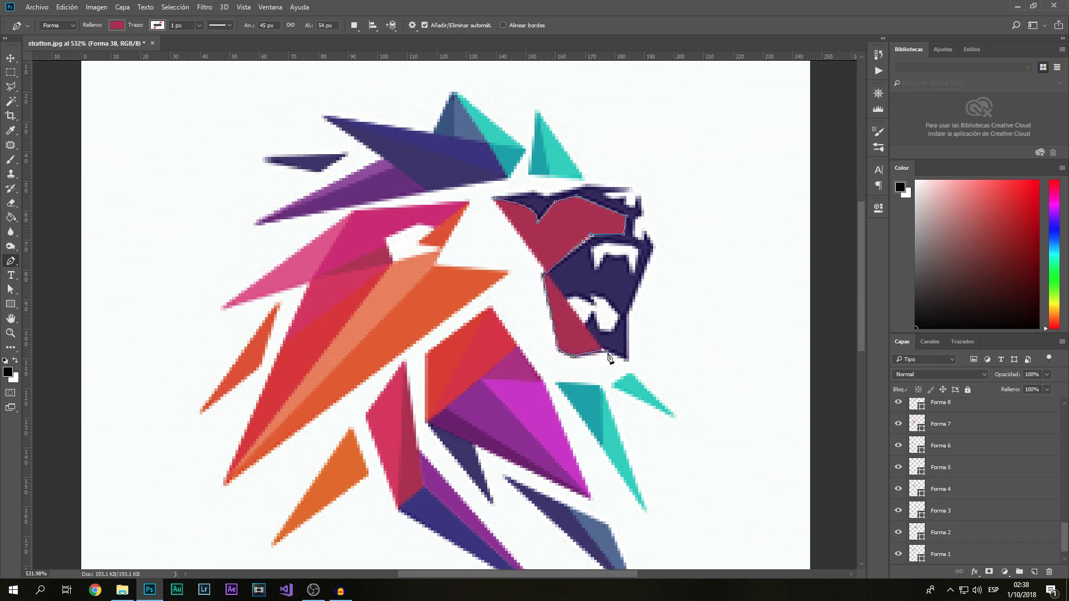
left_click(628, 311)
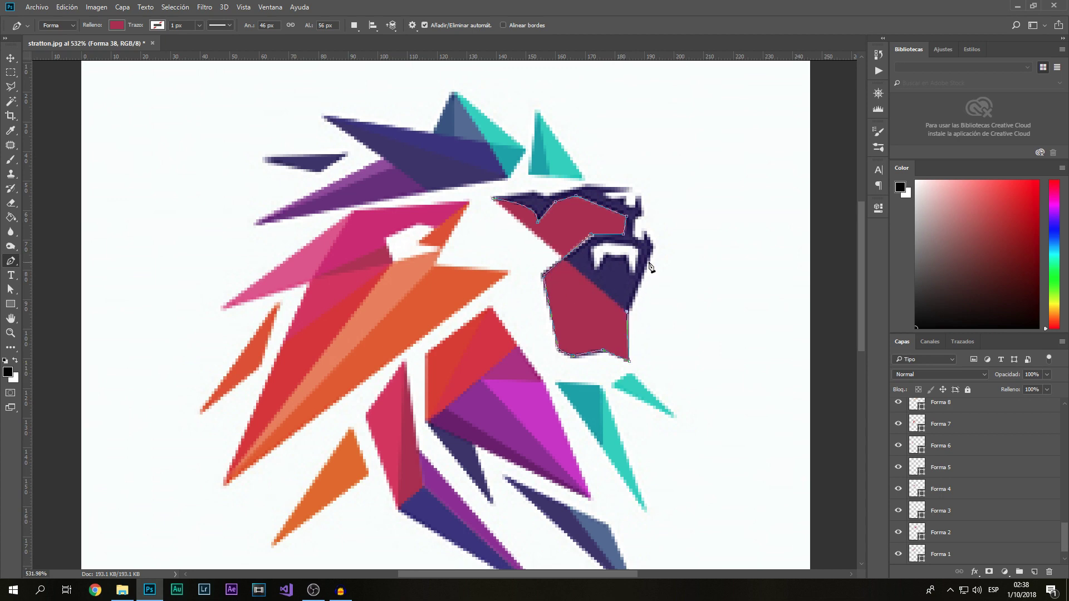
Trace the jaw's upper edge and the notched dark mane strip to its left tip
left_click(655, 247)
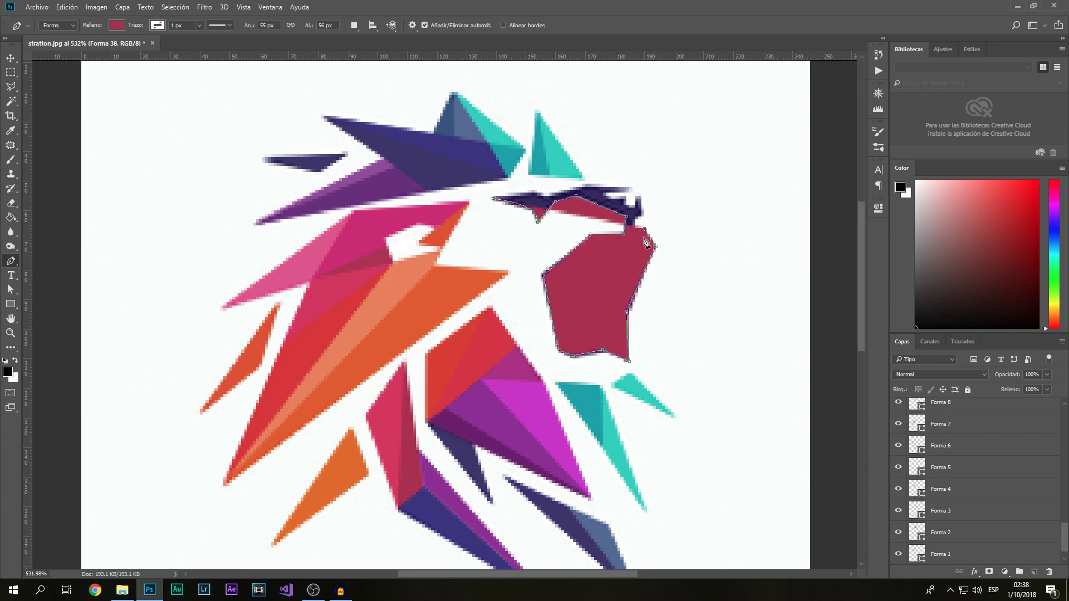
left_click(635, 239)
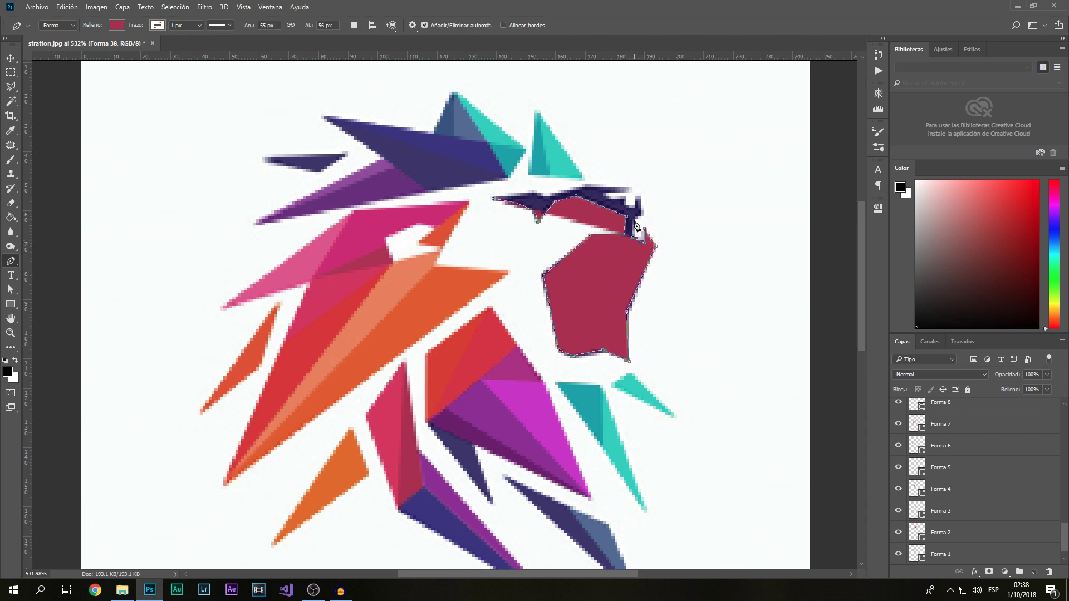
left_click(640, 219)
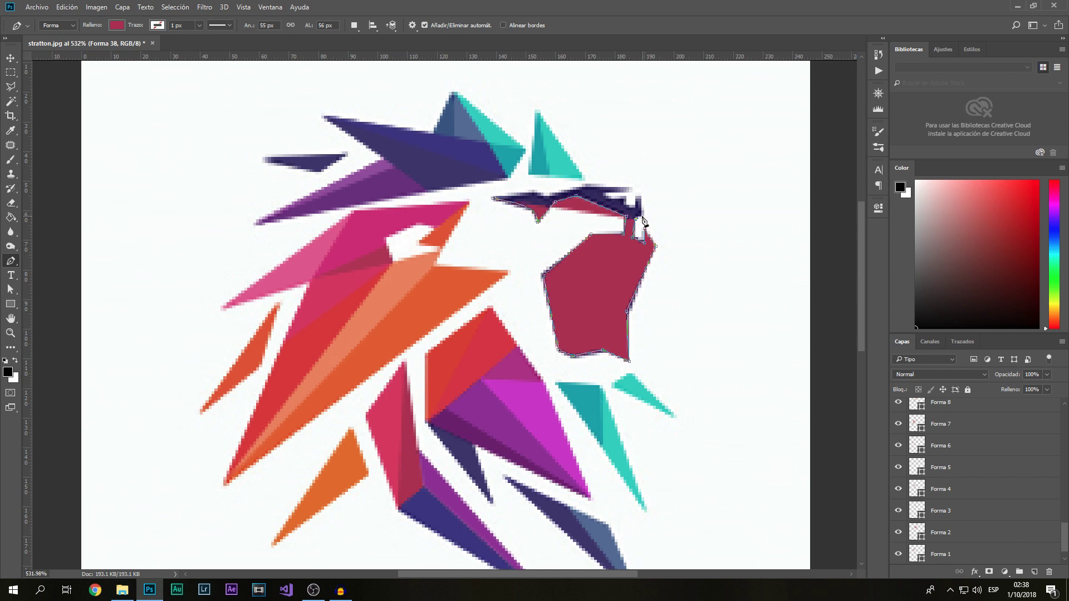
left_click(644, 220)
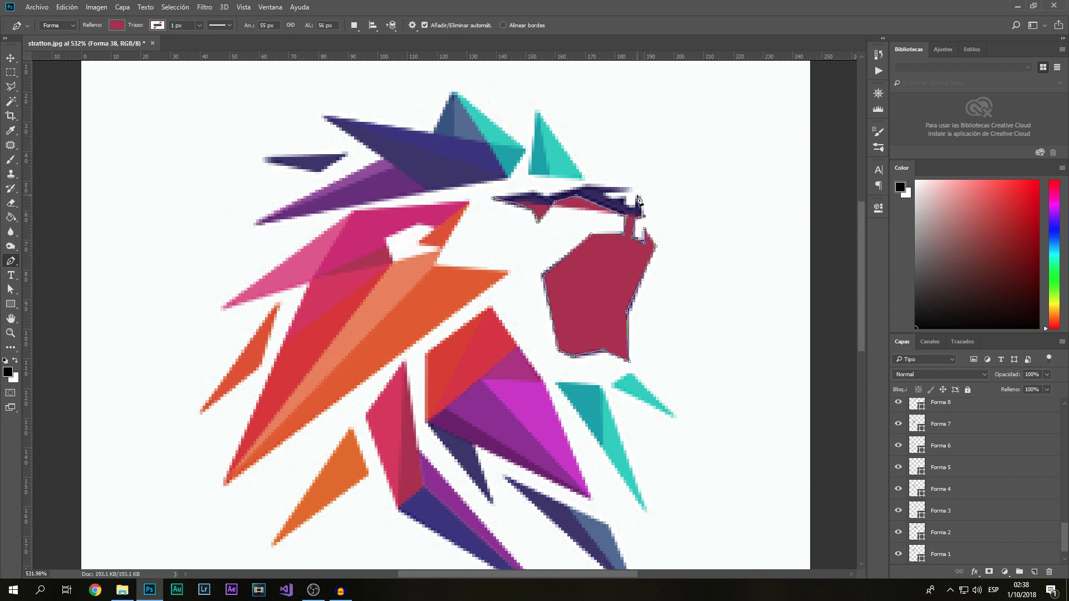
left_click(639, 196)
left_click(635, 207)
left_click(624, 197)
left_click(603, 192)
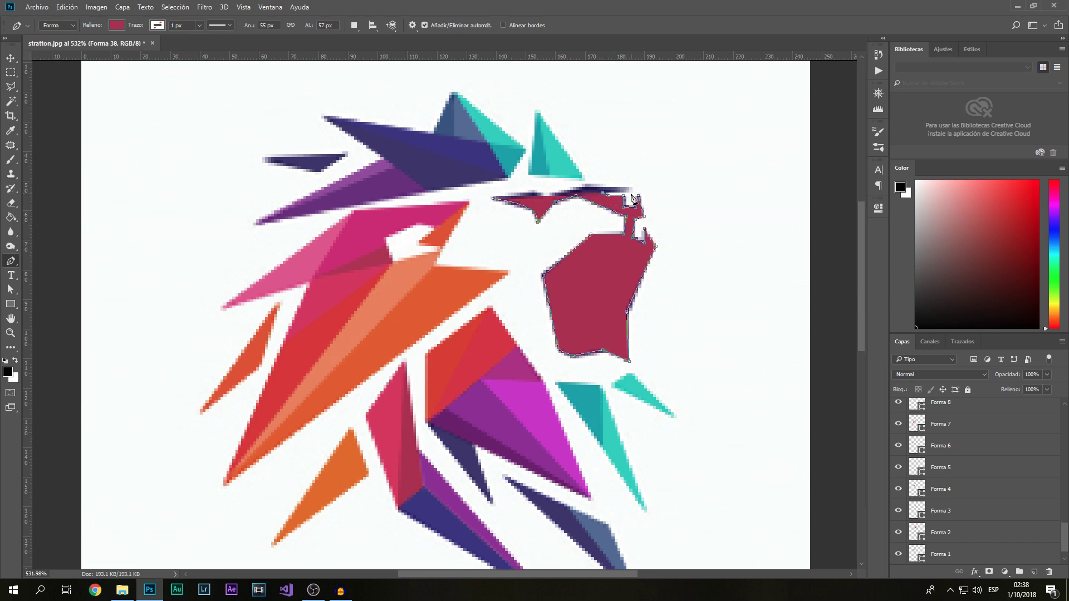
left_click(585, 184)
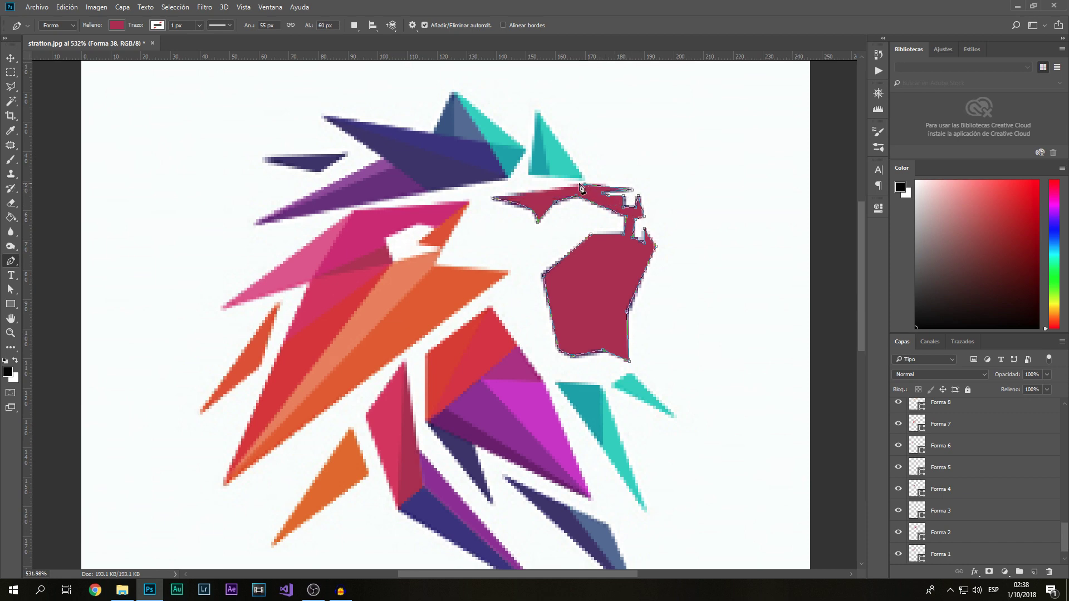
left_click(117, 26)
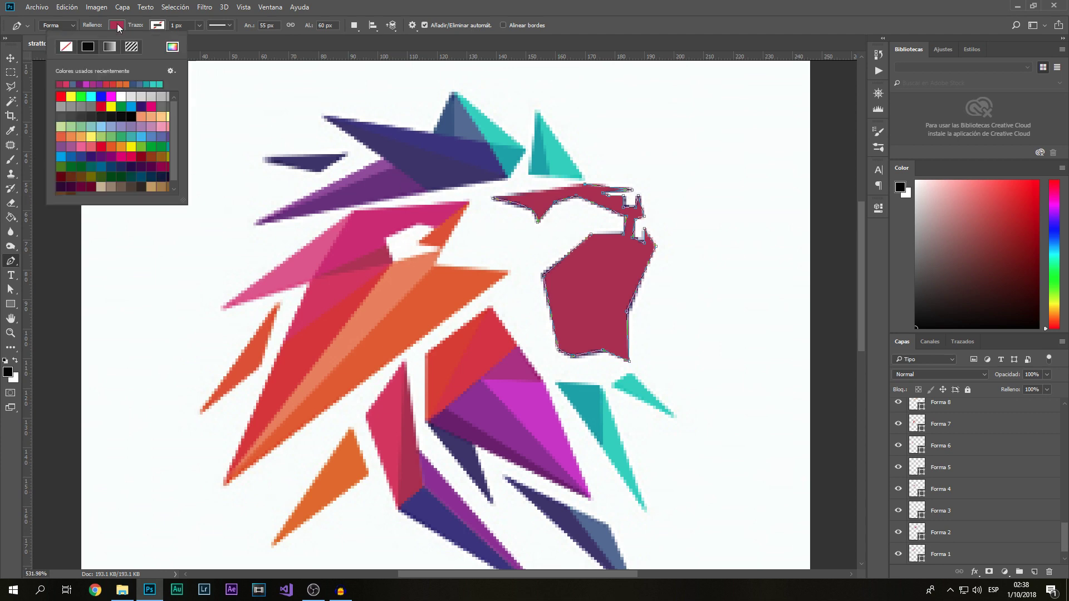
Remove the jaw shape's fill, then try the lion's dark purple 3a2c67 as fill
left_click(66, 46)
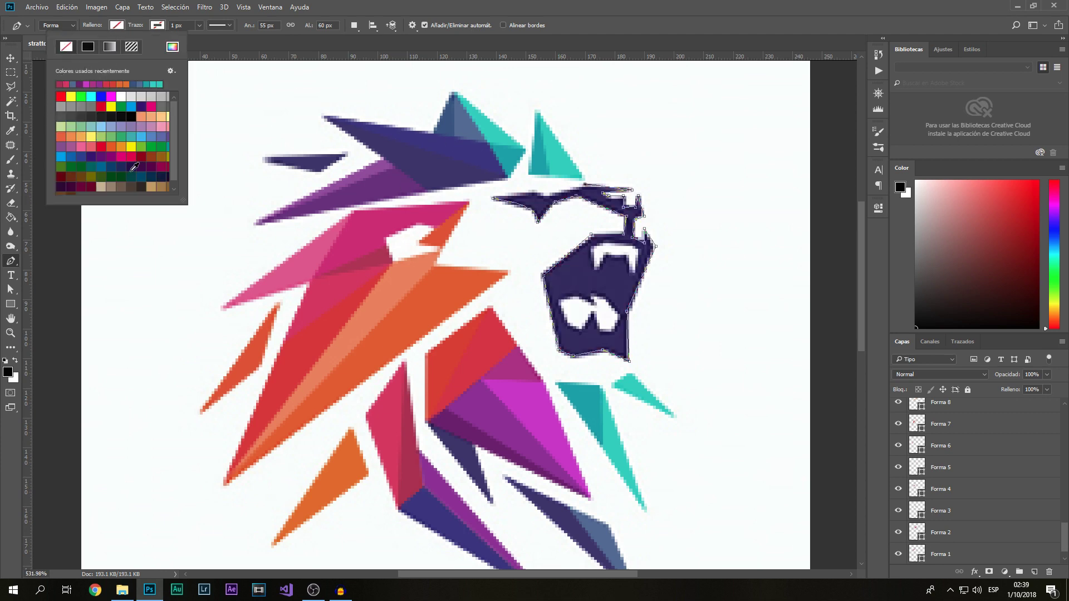
left_click(553, 201)
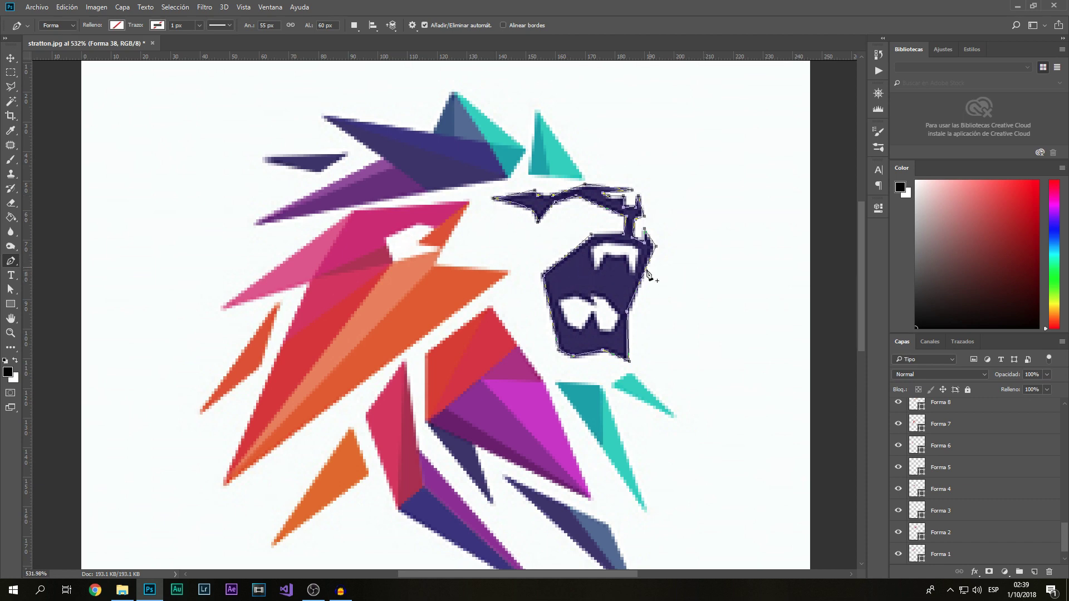
left_click(117, 24)
left_click(172, 46)
left_click(583, 278)
left_click(889, 334)
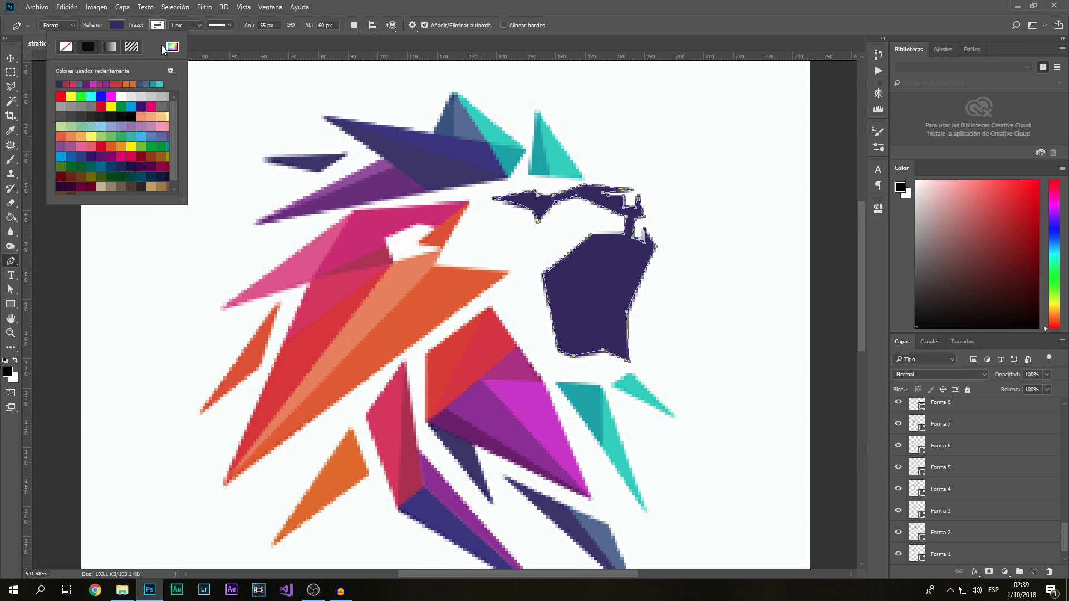
Set the jaw shape back to no fill so the logo shows through
left_click(62, 50)
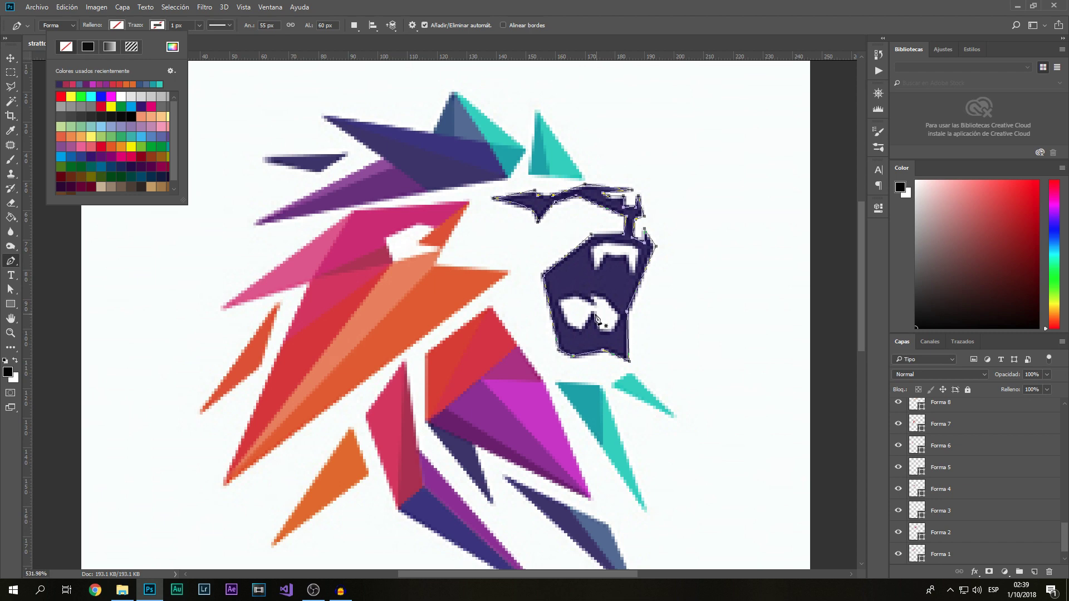
scroll(980, 423, "up", 2)
scroll(1002, 429, "up", 3)
scroll(1024, 430, "up", 3)
scroll(1039, 430, "up", 2)
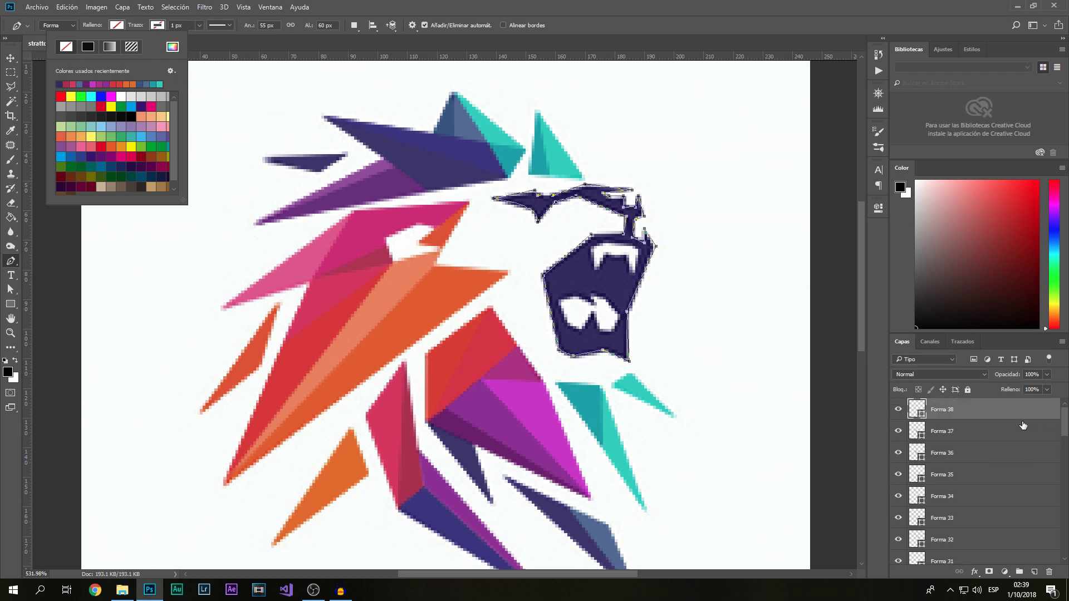
left_click(963, 444)
Trace the upper teeth as a closed outline shape with the Pen tool
key("v")
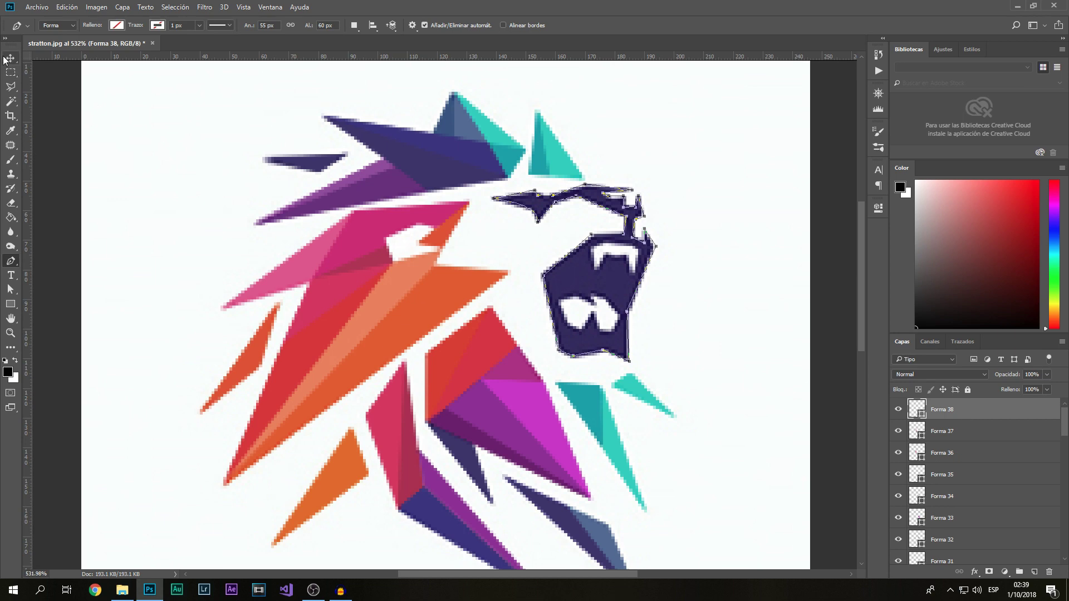
left_click(972, 430)
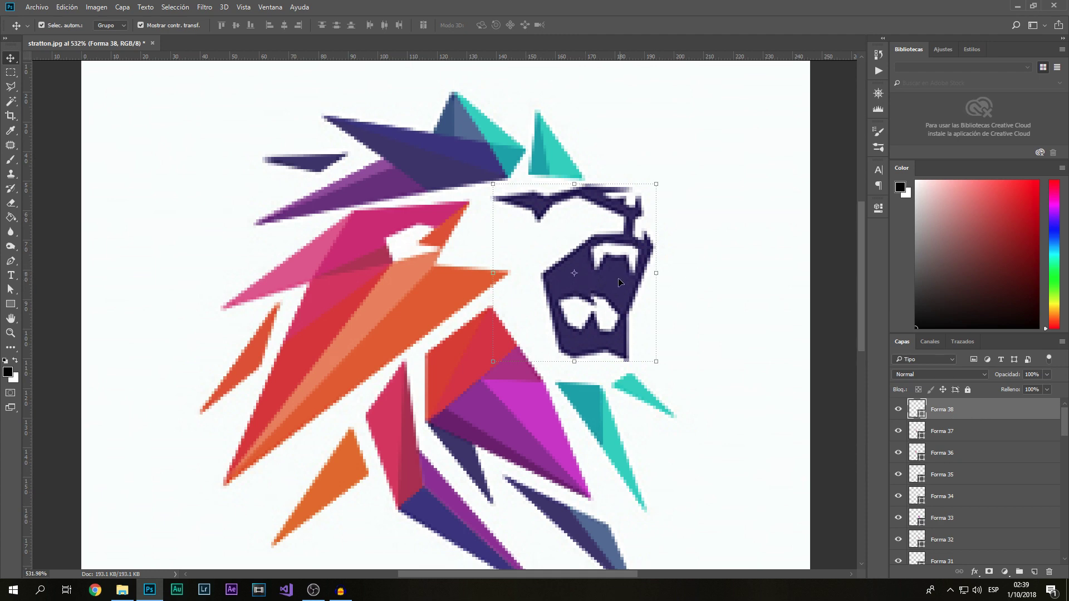
scroll(715, 287, "up", 3)
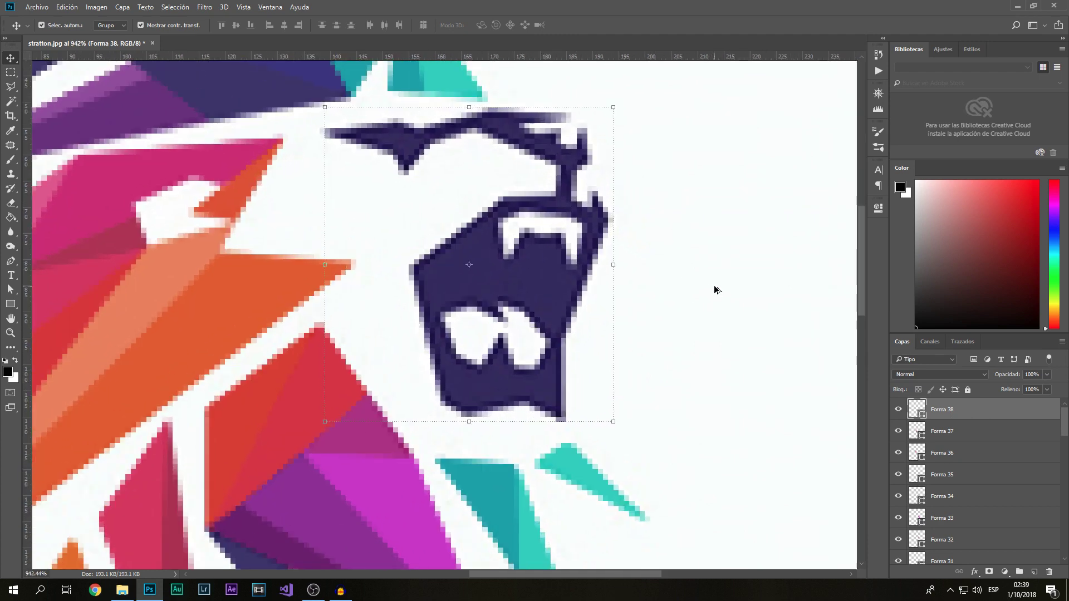
left_click(10, 260)
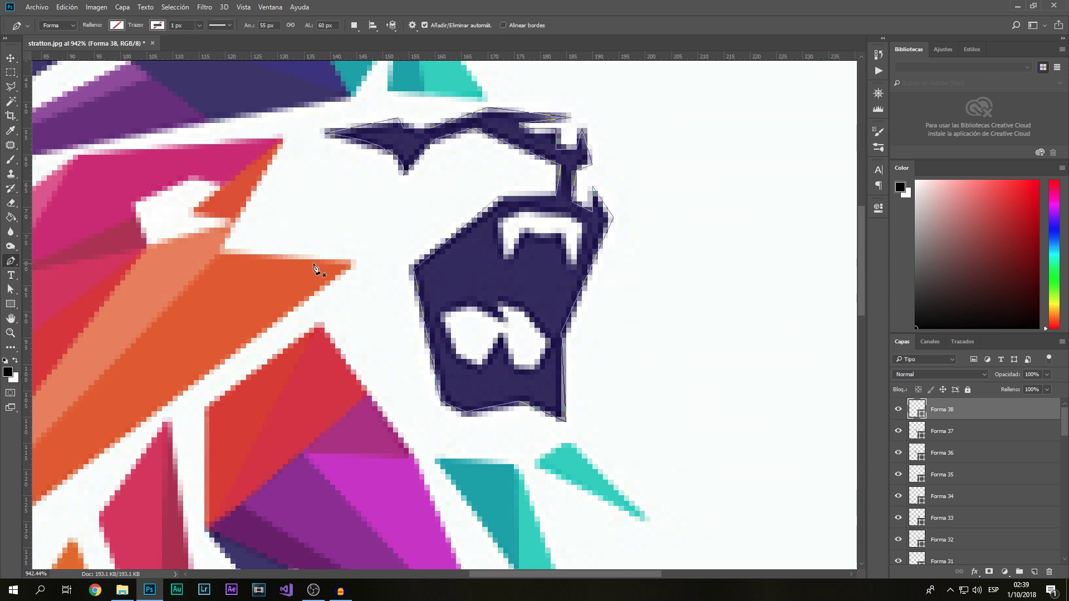
left_click(498, 219)
left_click(508, 259)
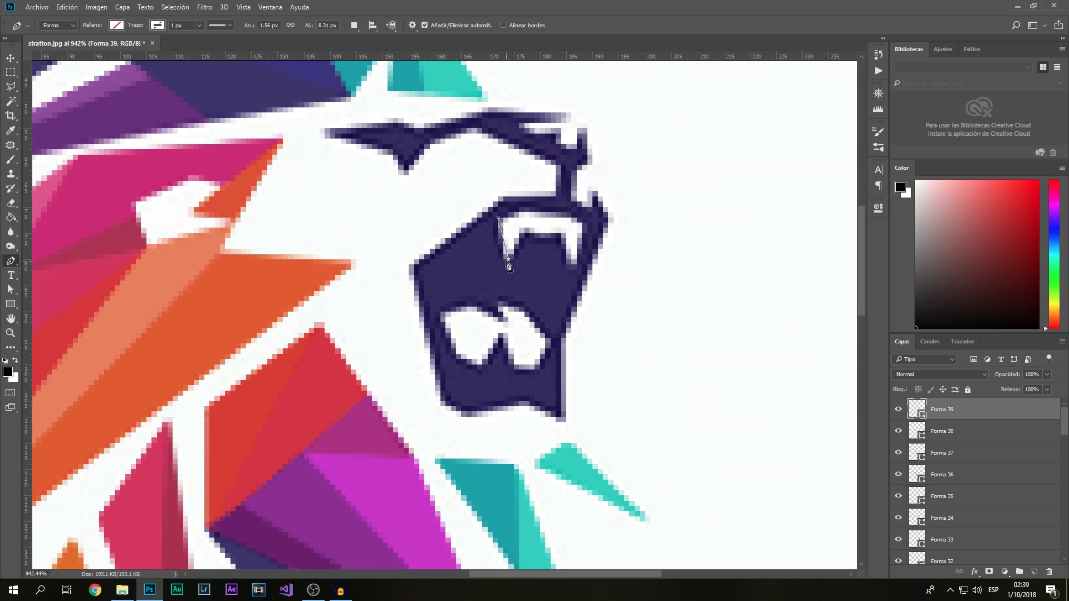
left_click(525, 232)
left_click(556, 233)
left_click(571, 264)
left_click(583, 230)
left_click(571, 212)
left_click(509, 212)
Trace the white patch in the lower mouth as a closed, notched outline shape
scroll(508, 222, "down", 2, "alt")
scroll(548, 298, "up", 1, "alt")
scroll(547, 295, "up", 1, "alt")
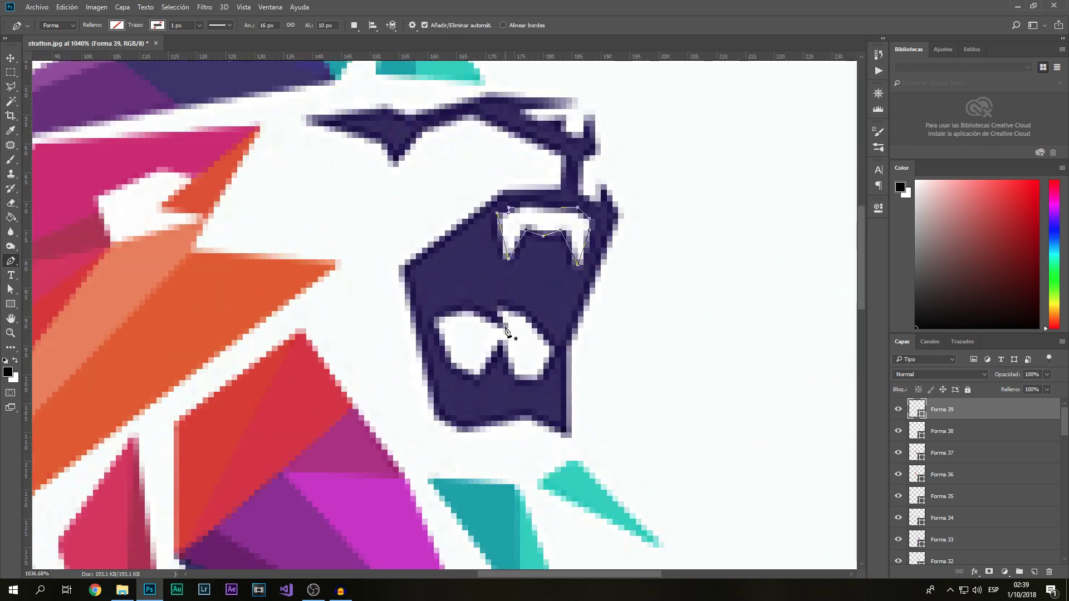
left_click(499, 328)
left_click_drag(498, 306, 526, 311)
left_click(554, 351)
left_click(543, 380)
left_click(514, 380)
left_click(503, 341)
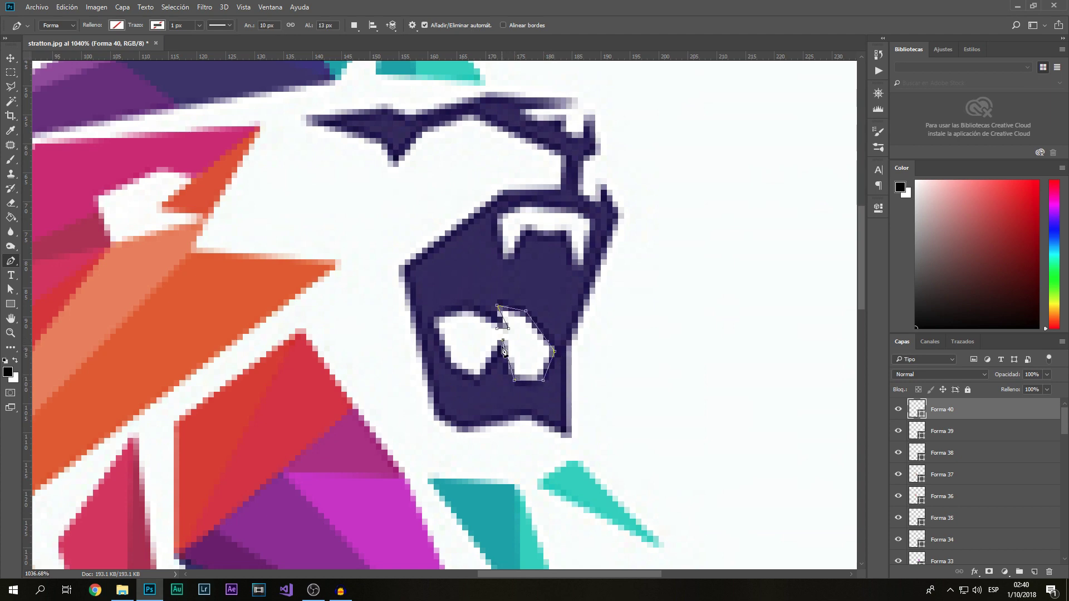
left_click(479, 376)
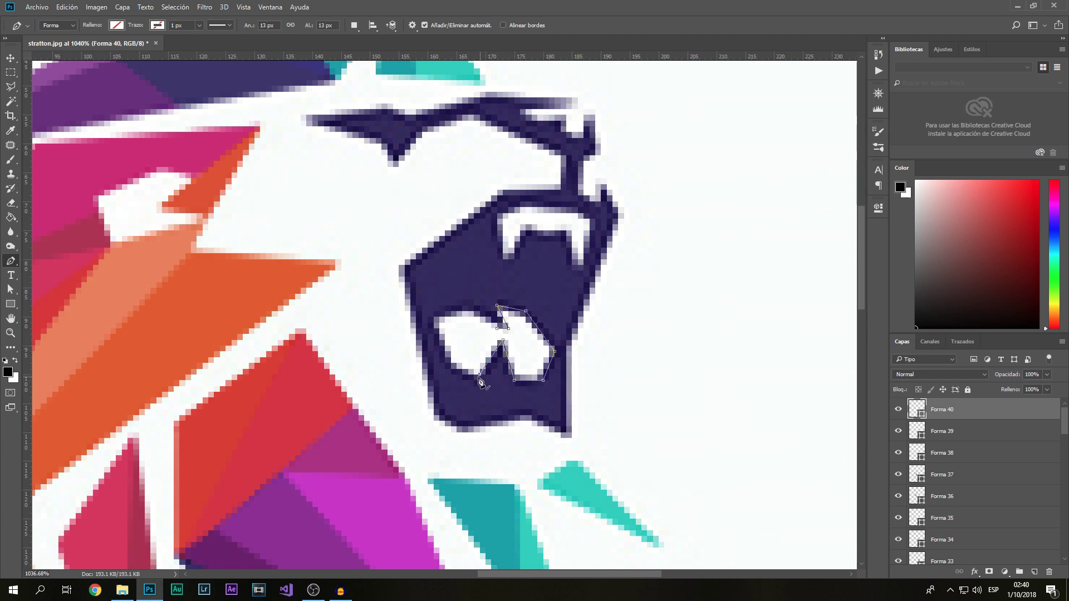
left_click(434, 317)
left_click(445, 317)
left_click(457, 312)
left_click(497, 329)
Select the jaw, teeth and white patch shape layers together
key("ctrl+0")
scroll(603, 167, "up", 3)
scroll(606, 210, "up", 3)
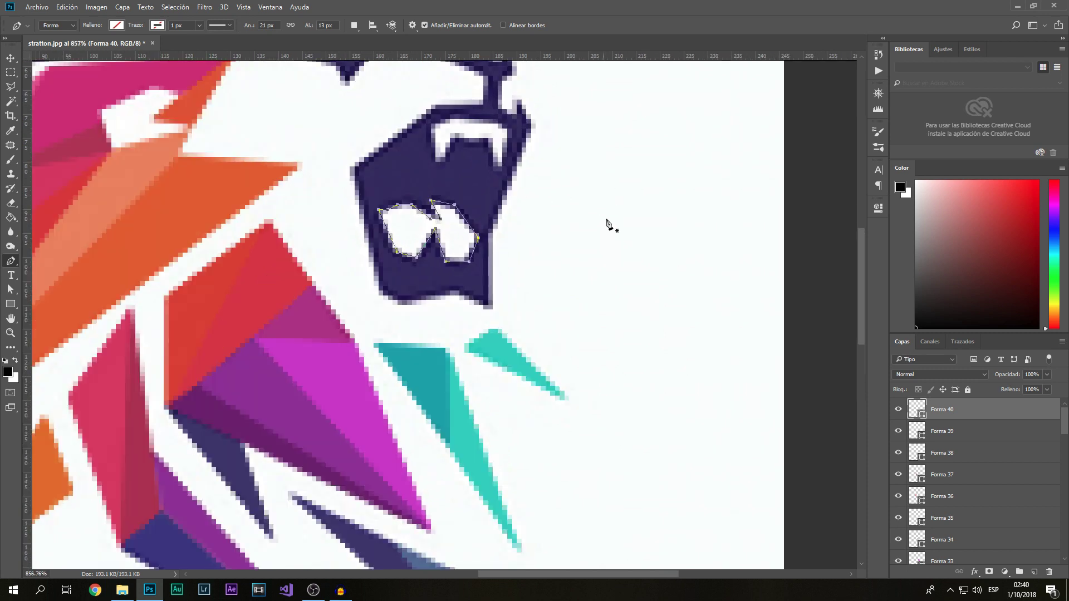
left_click(958, 432)
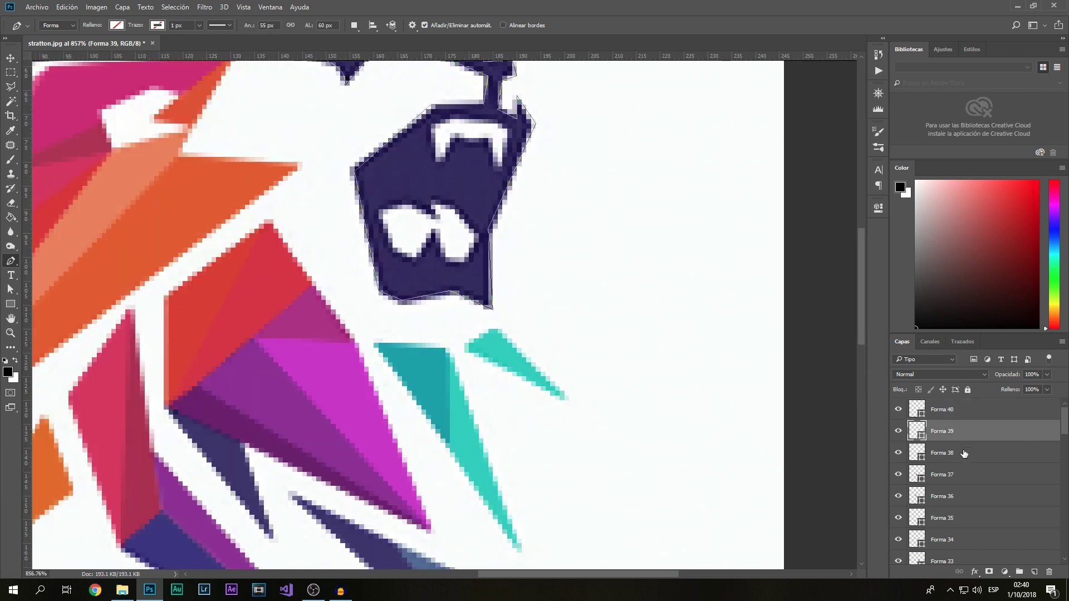
left_click(959, 453)
left_click(959, 431)
left_click(959, 411)
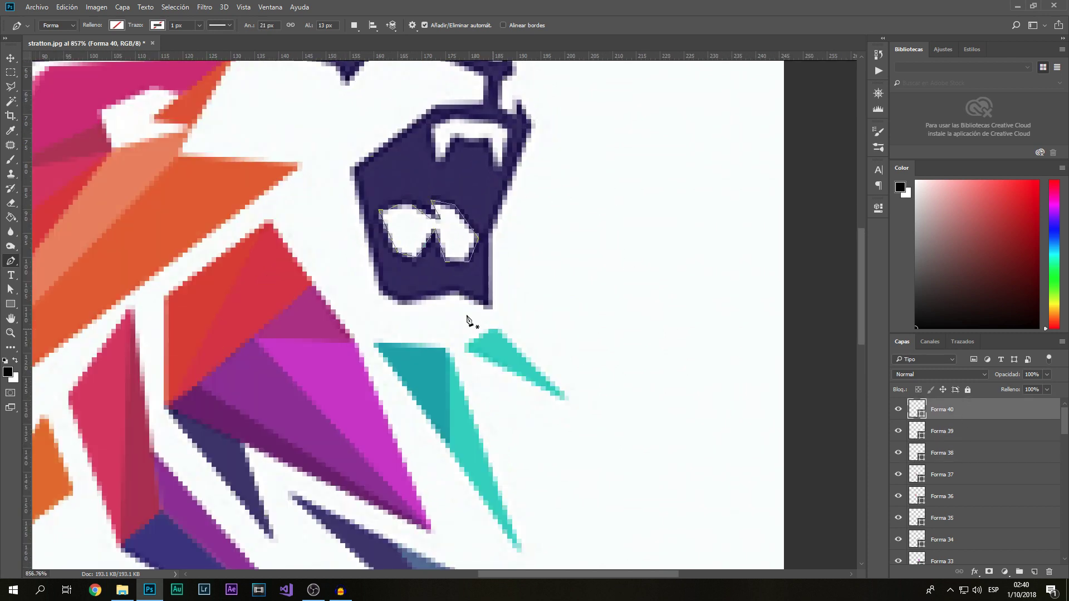
scroll(573, 363, "up", 1)
scroll(462, 295, "up", 1)
left_click(966, 453, "shift")
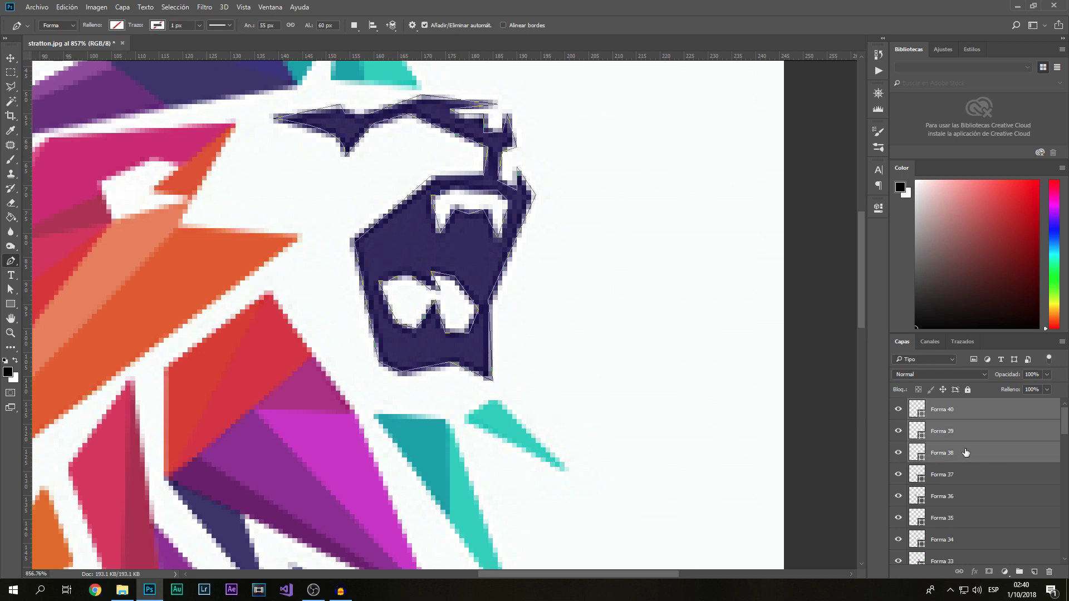
Combine the jaw, teeth and patch shapes into one layer, then switch to Direct Selection
right_click(967, 452)
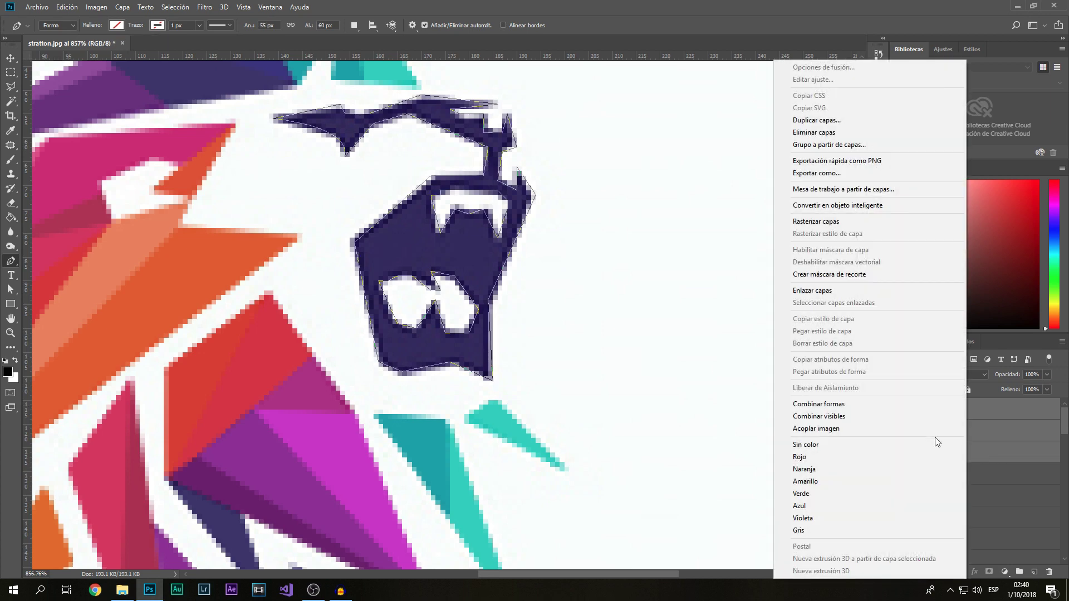
left_click(815, 408)
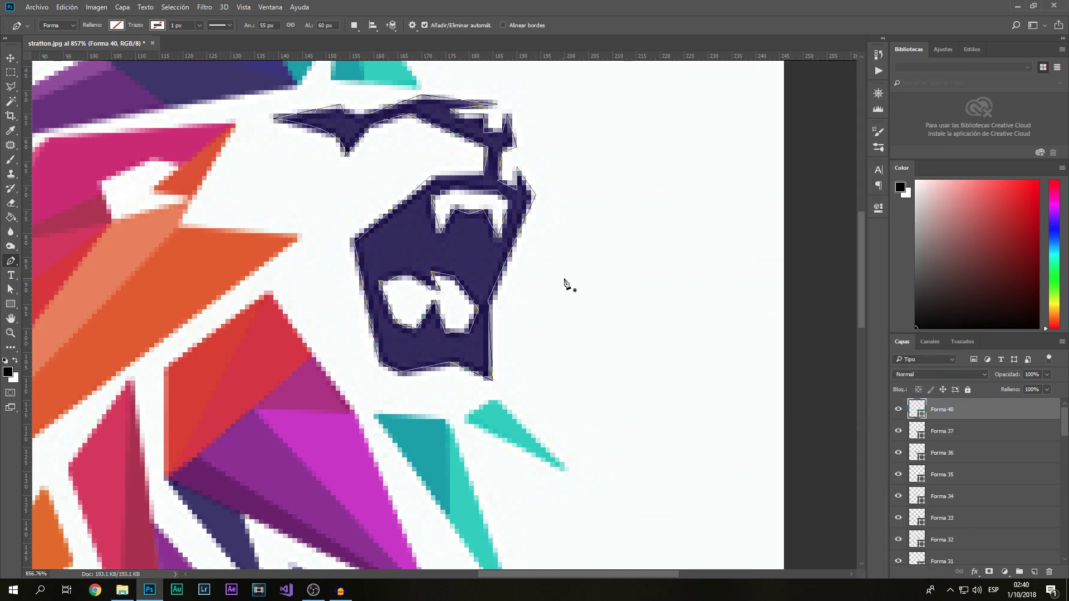
left_click(12, 292)
right_click(11, 295)
left_click(61, 300)
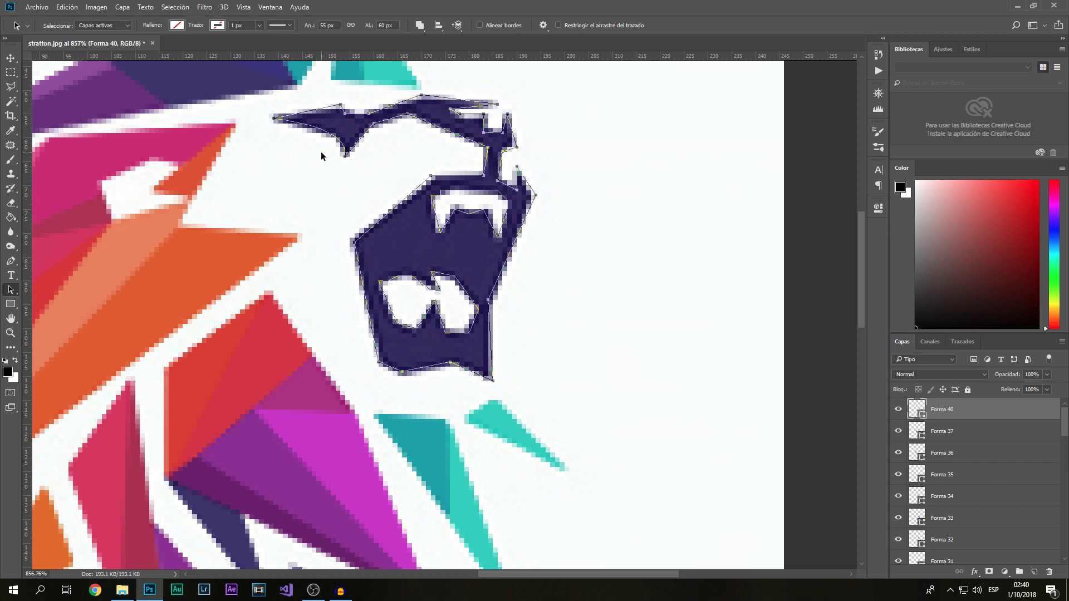
Set the shape fill to the lion's dark purple sampled from the artwork
left_click(177, 25)
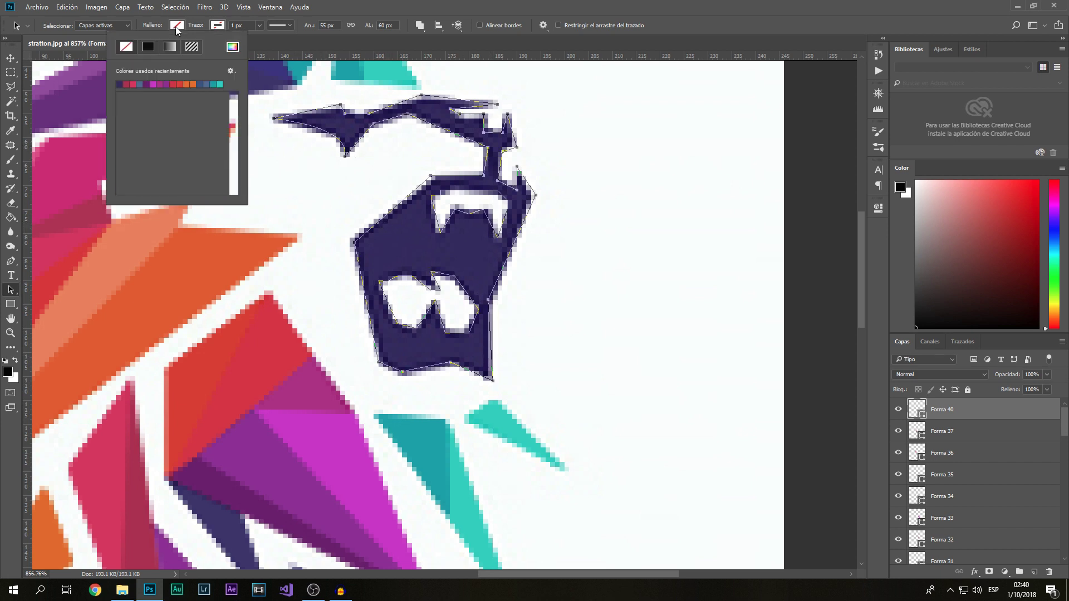
left_click(232, 47)
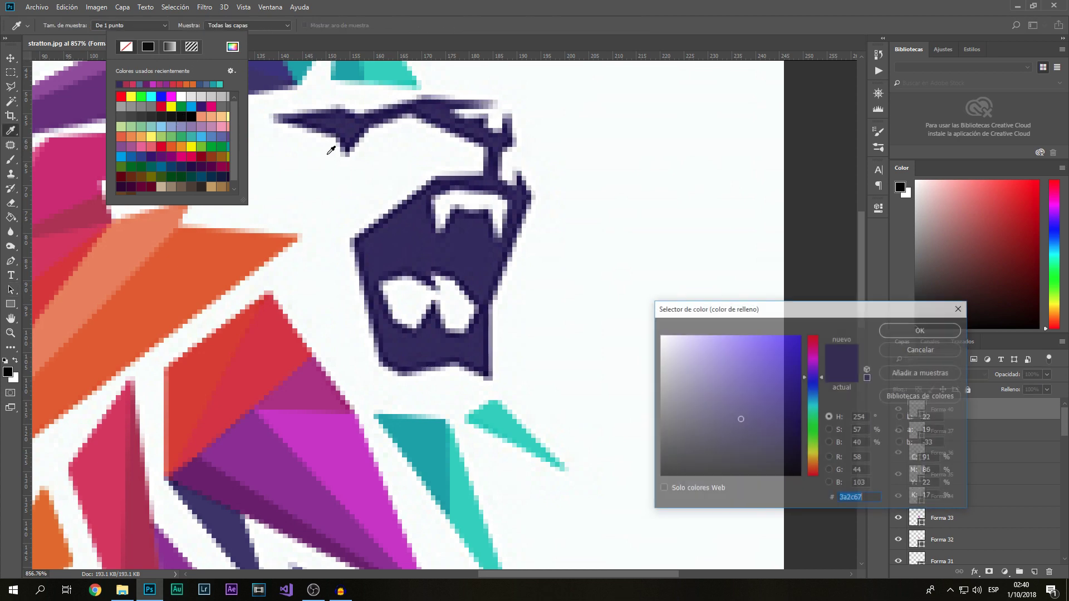
left_click(445, 275)
left_click(921, 331)
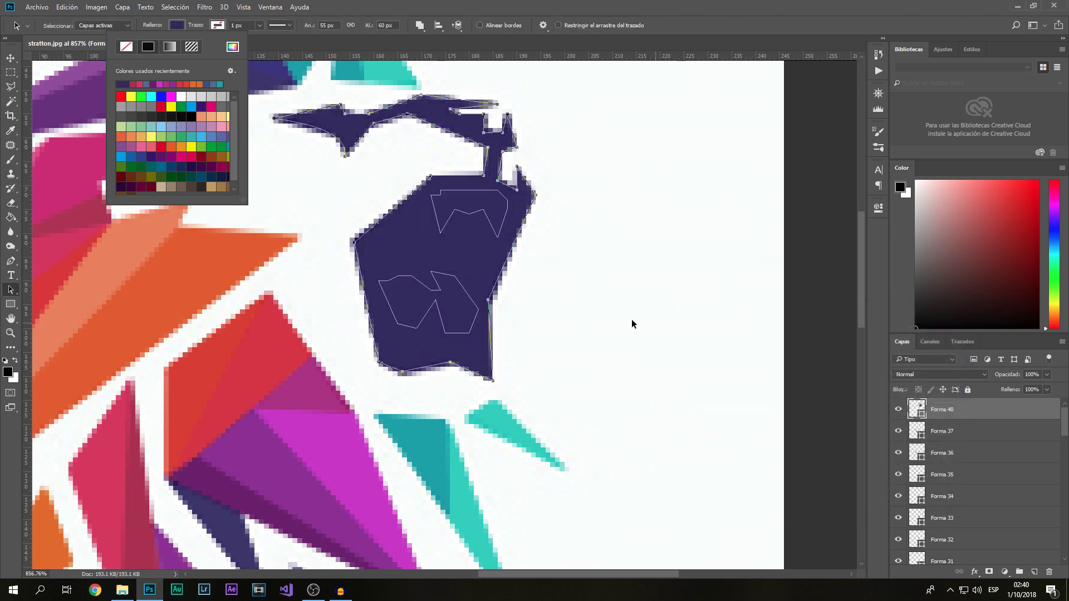
Exclude the teeth and patch outlines from the purple jaw shape and check the result
key("v")
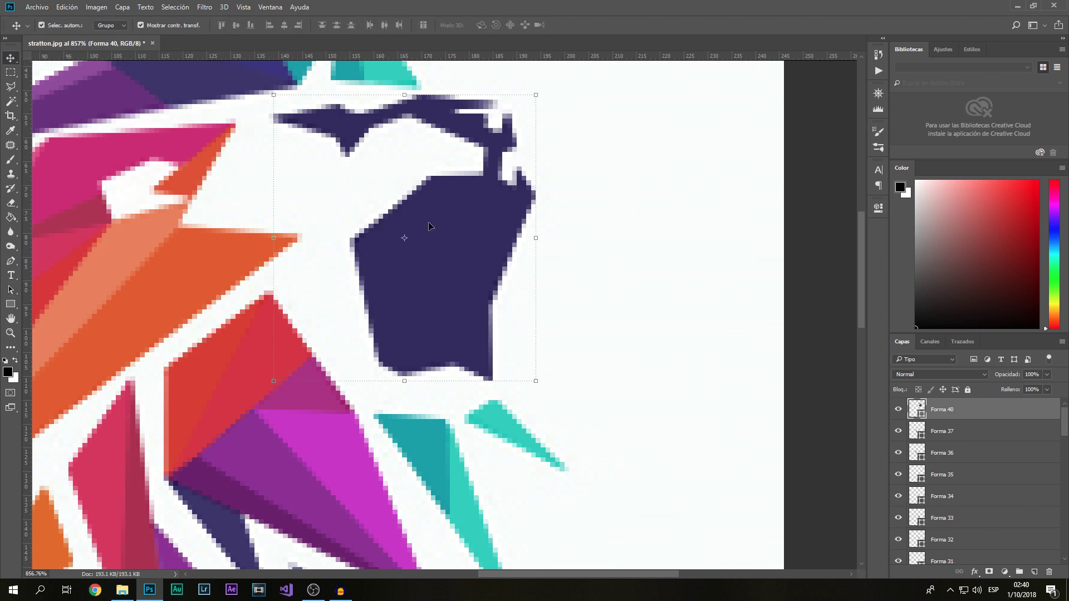
left_click(11, 289)
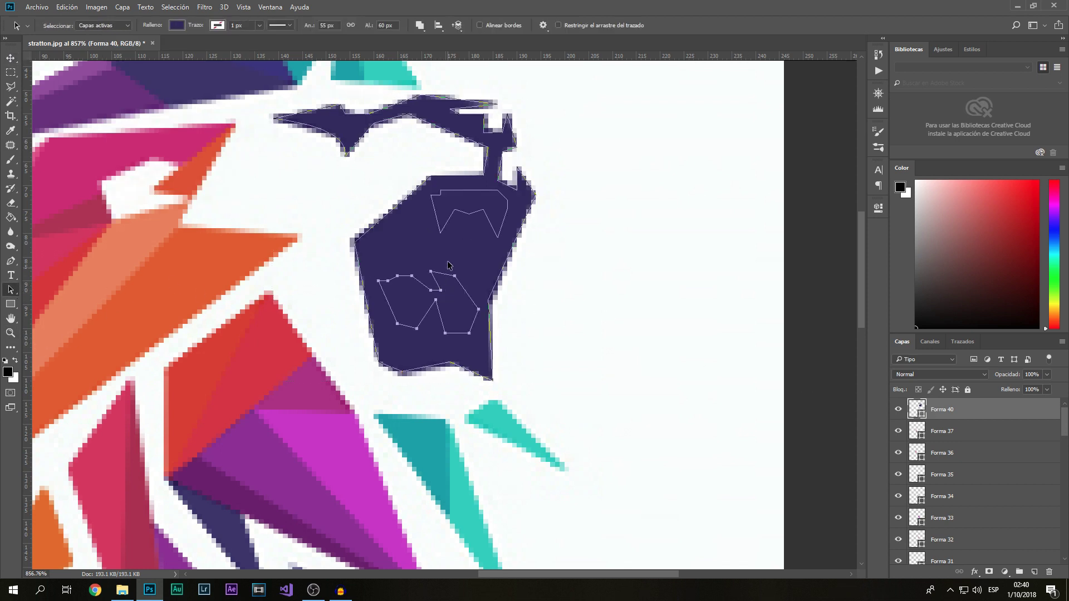
left_click(446, 226)
left_click(422, 28)
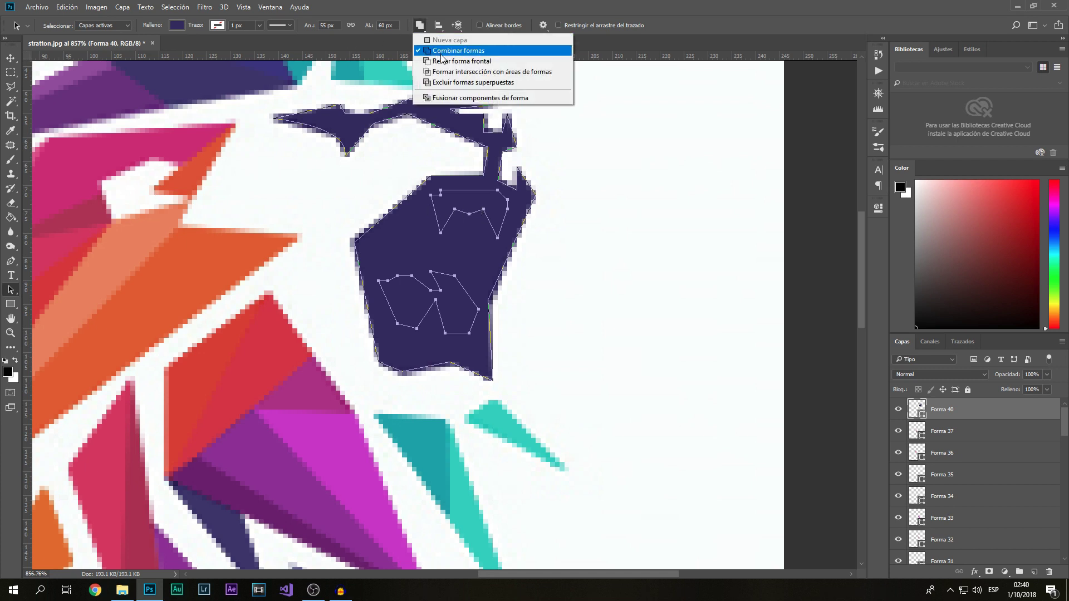
left_click(454, 82)
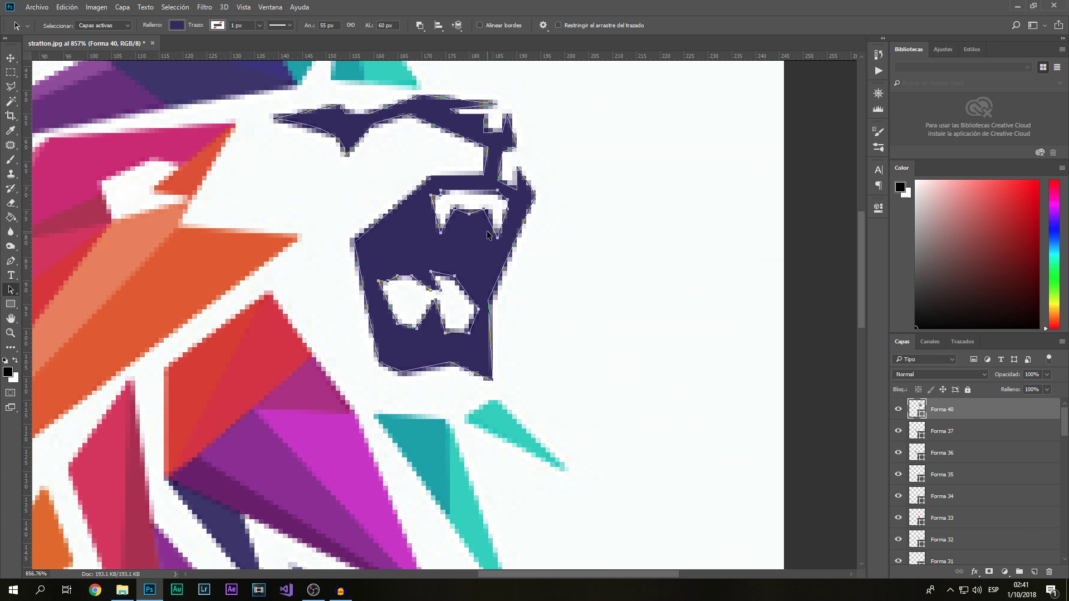
left_click(566, 312)
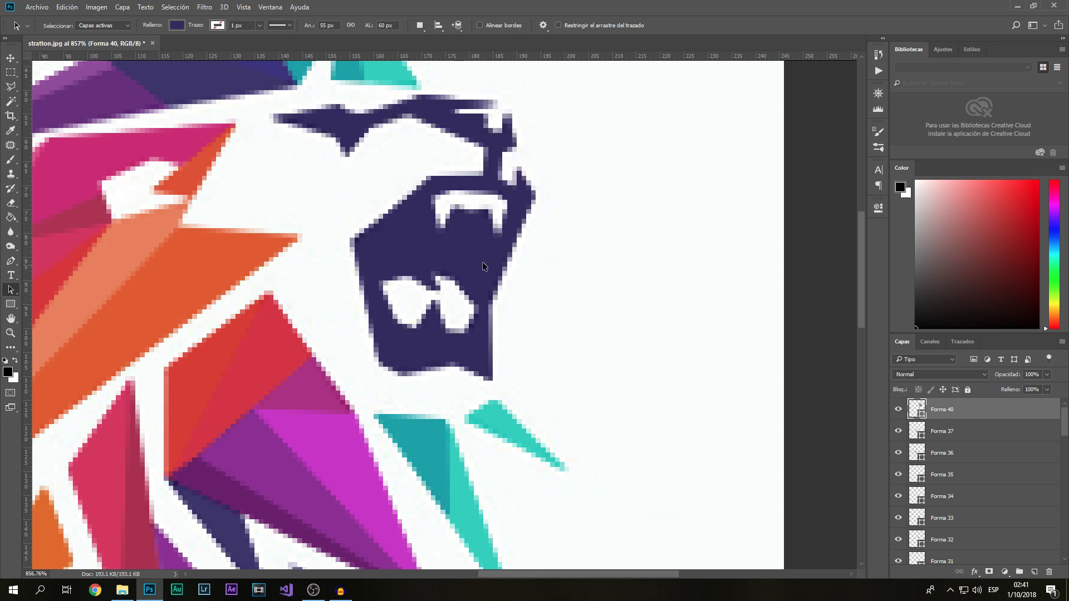
left_click(898, 409)
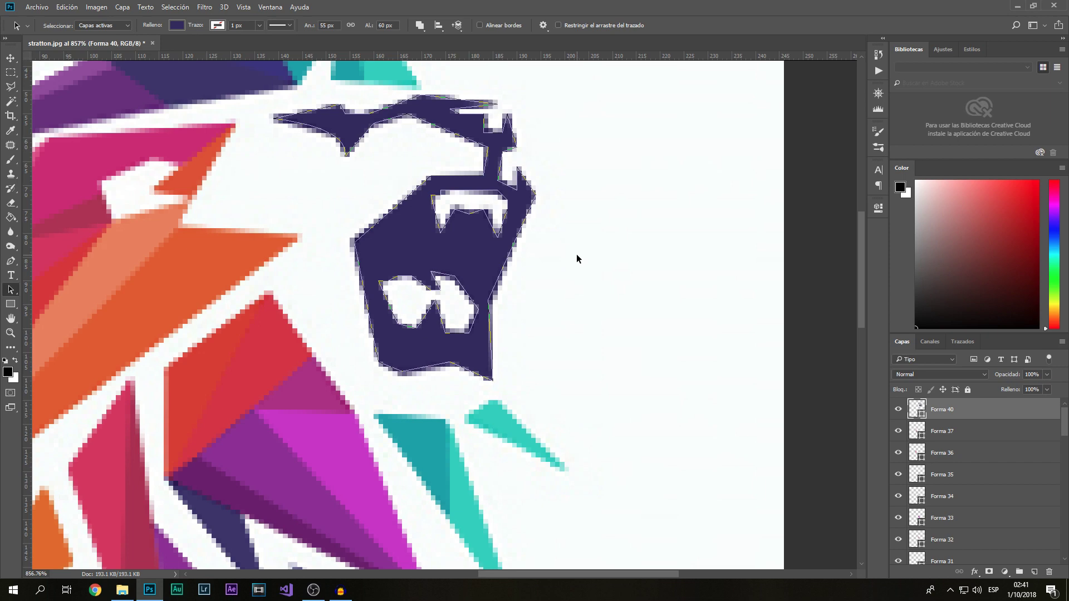
scroll(696, 189, "down", 2)
scroll(549, 290, "down", 2)
scroll(553, 288, "down", 2)
scroll(562, 289, "up", 2)
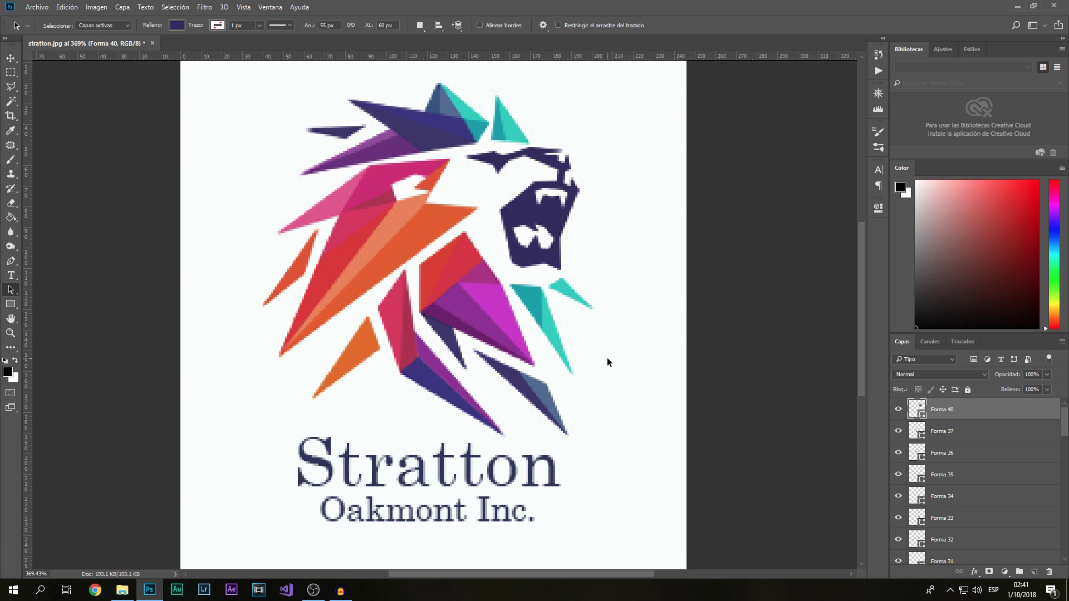
scroll(597, 356, "up", 2)
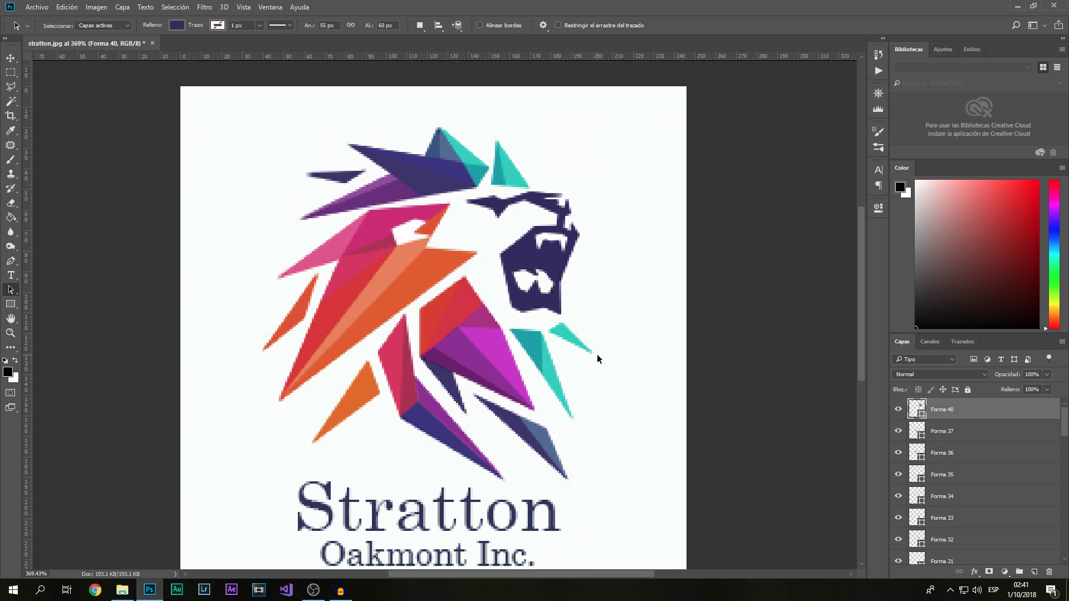
scroll(612, 396, "up", 2)
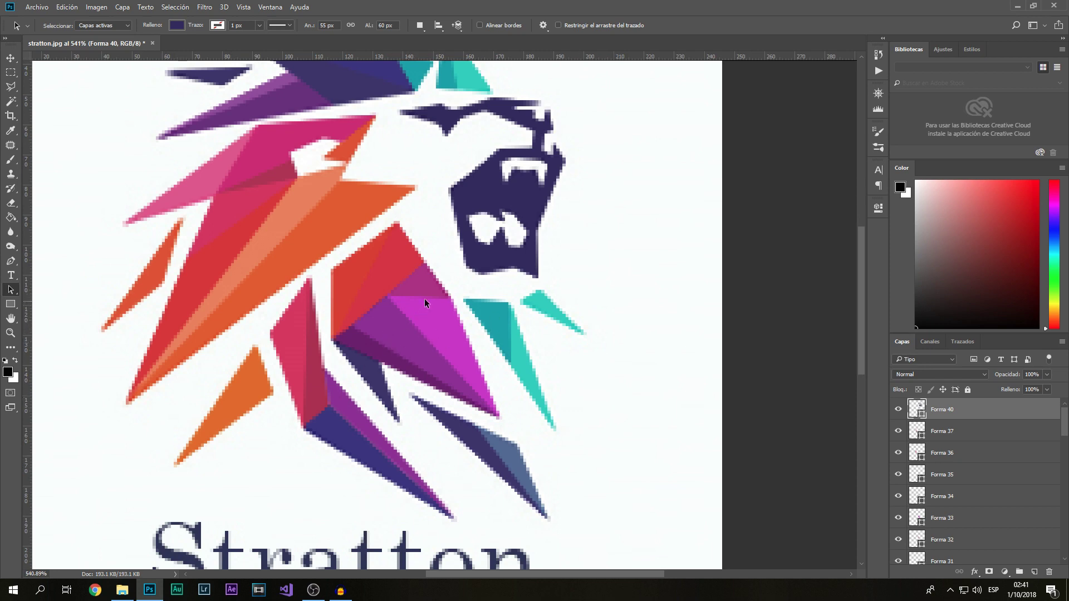
scroll(428, 300, "down", 2)
key("ctrl+alt+a")
scroll(438, 302, "up", 5)
scroll(393, 381, "up", 3)
scroll(417, 369, "up", 2)
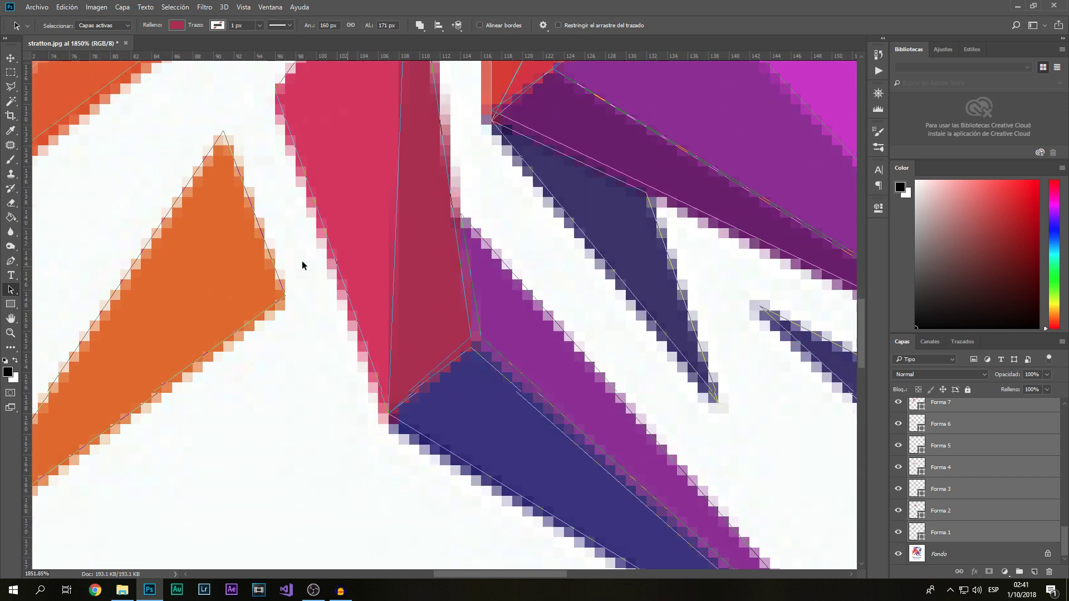
left_click(449, 353)
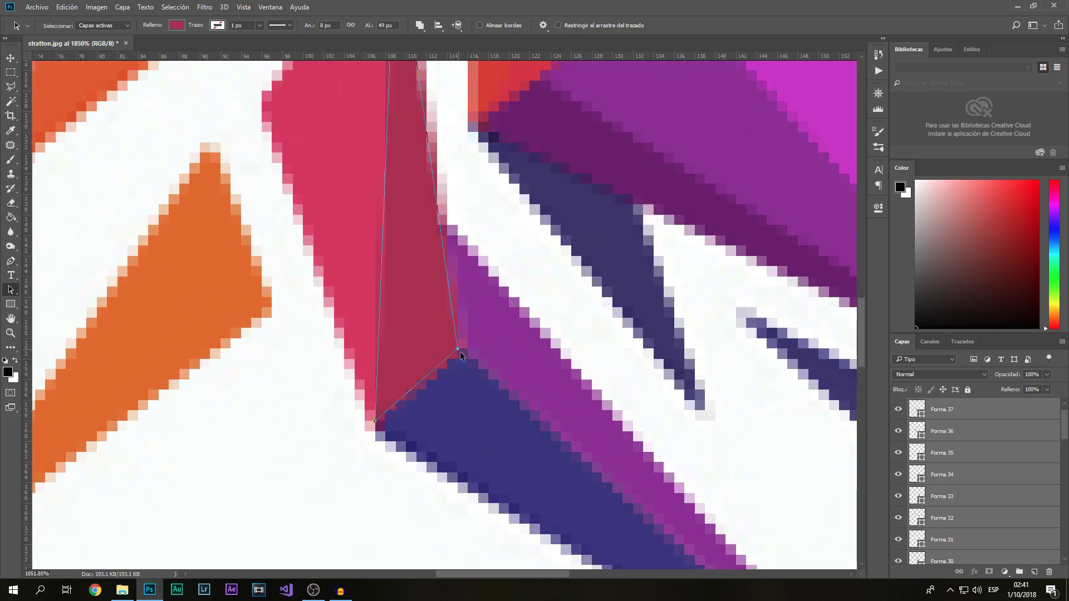
left_click(457, 399)
left_click(460, 362)
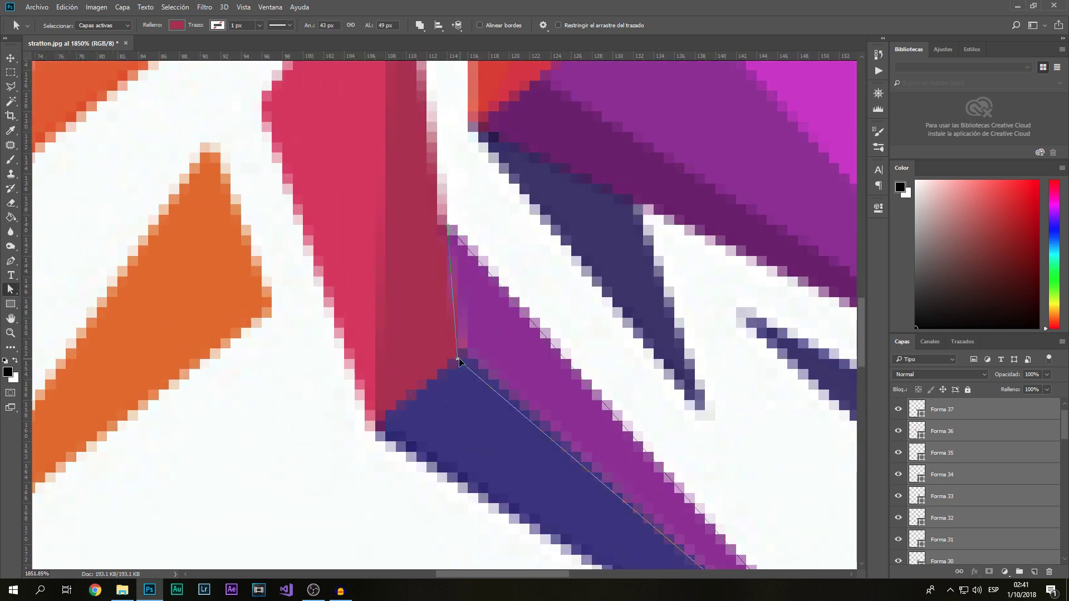
left_click(419, 417)
mouse_move(712, 585)
left_mouse_down()
mouse_move(426, 385)
mouse_move(534, 329)
left_mouse_up()
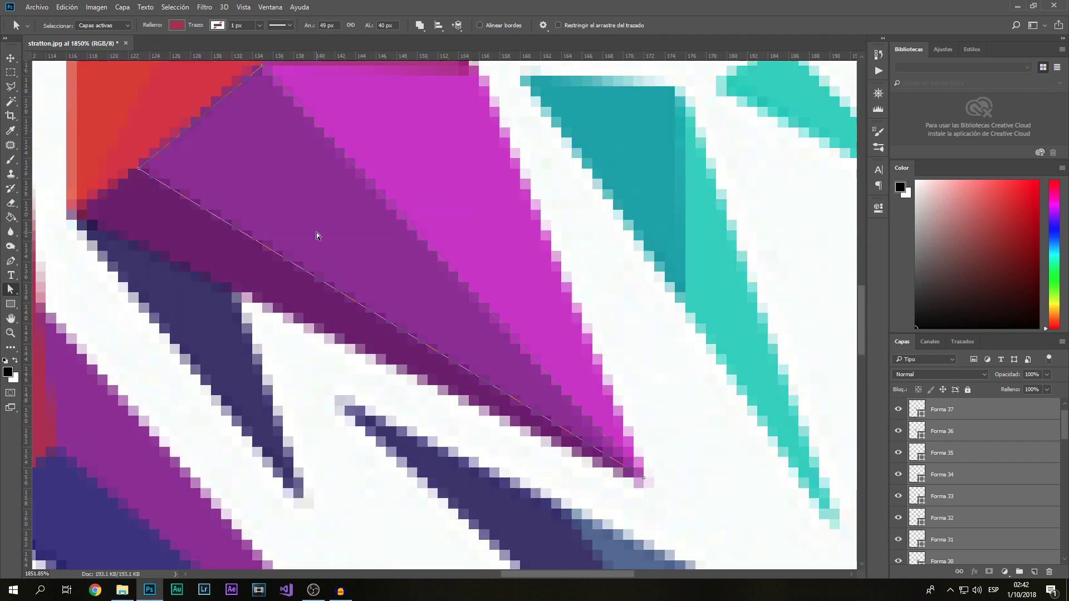
left_click(272, 198)
left_click(412, 208)
scroll(490, 322, "up", 3)
scroll(490, 322, "left", 2)
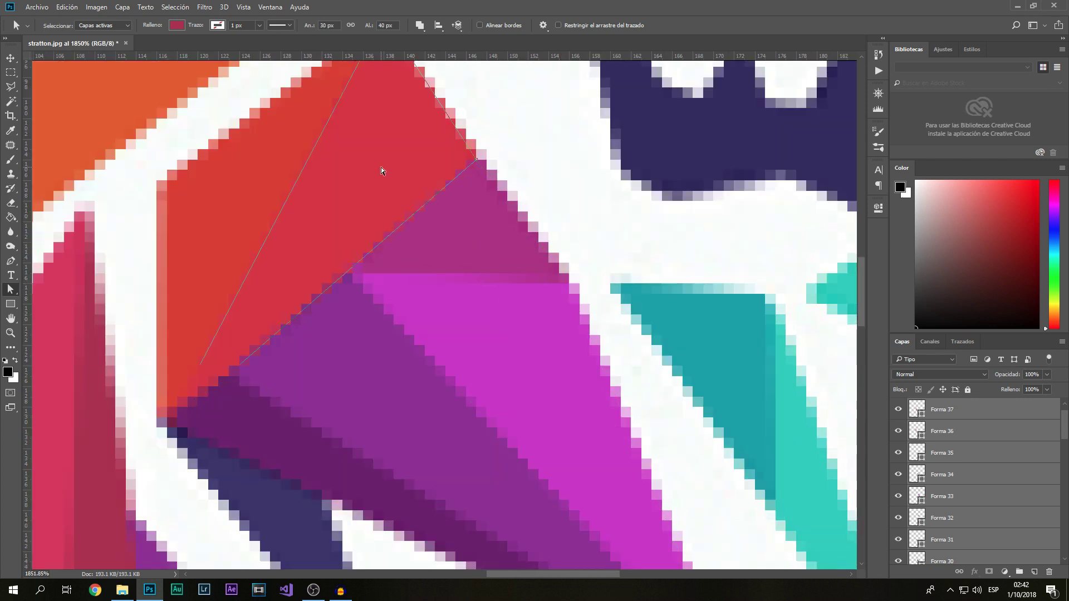
left_click(272, 298)
left_click(429, 193)
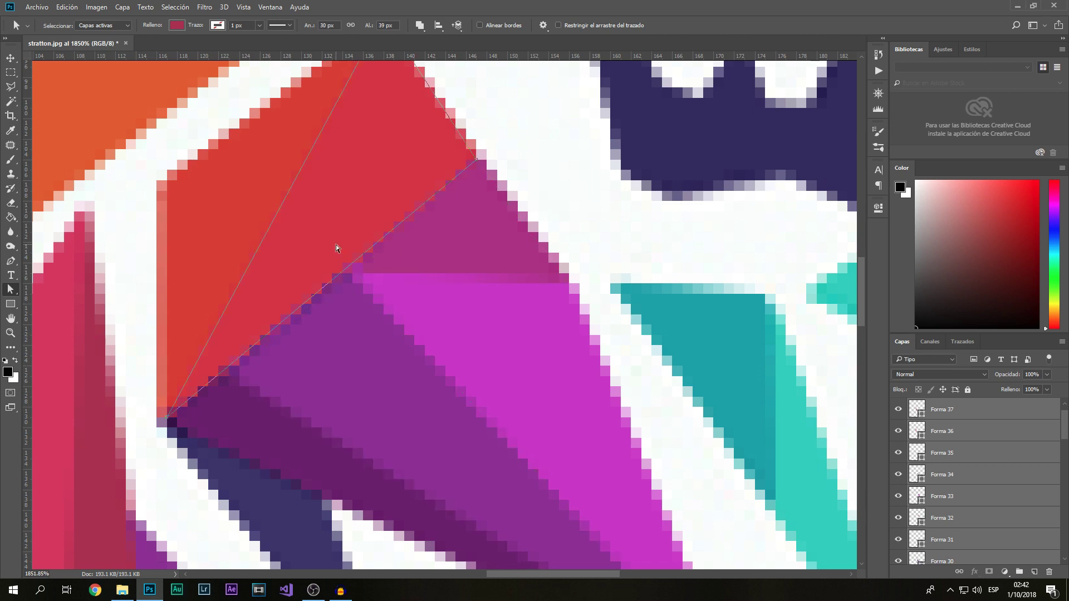
left_click(399, 302)
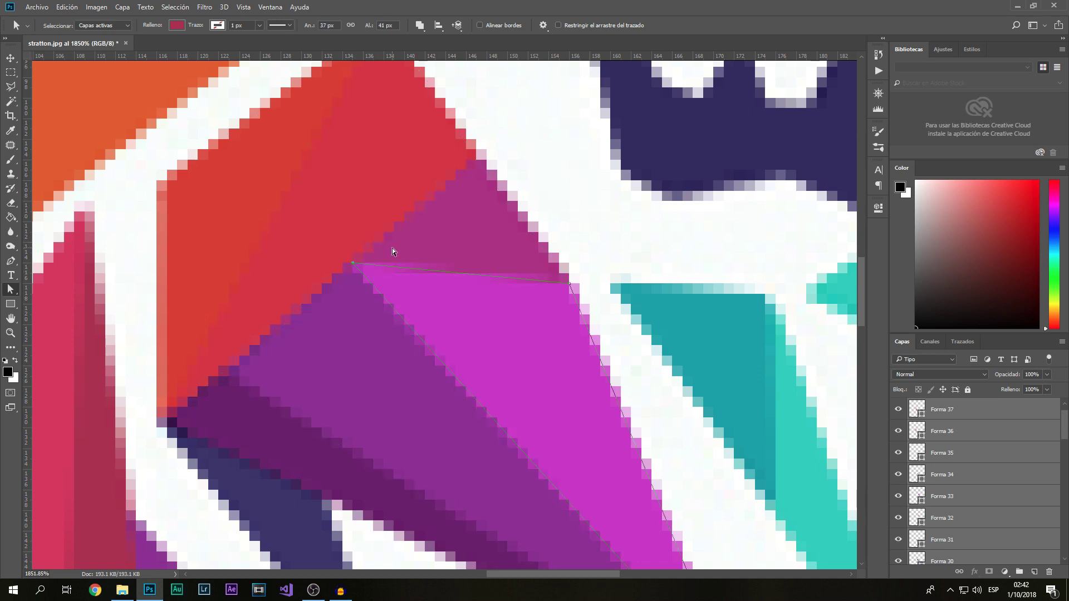
left_click(252, 422)
left_click(234, 356)
scroll(302, 327, "down", 3)
left_click(301, 326)
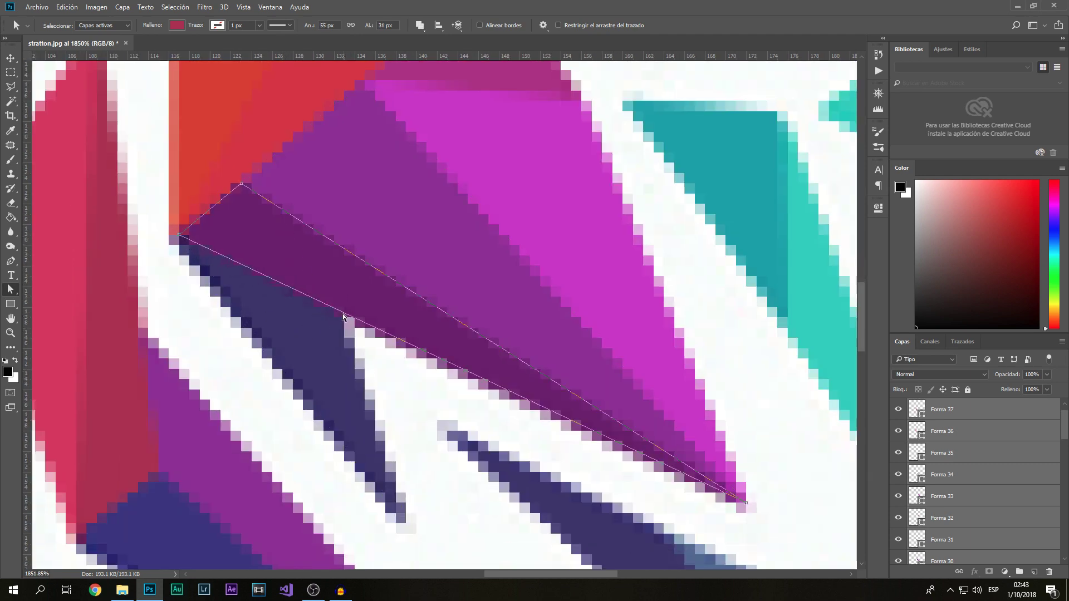
scroll(351, 311, "up", 5)
left_click(298, 265)
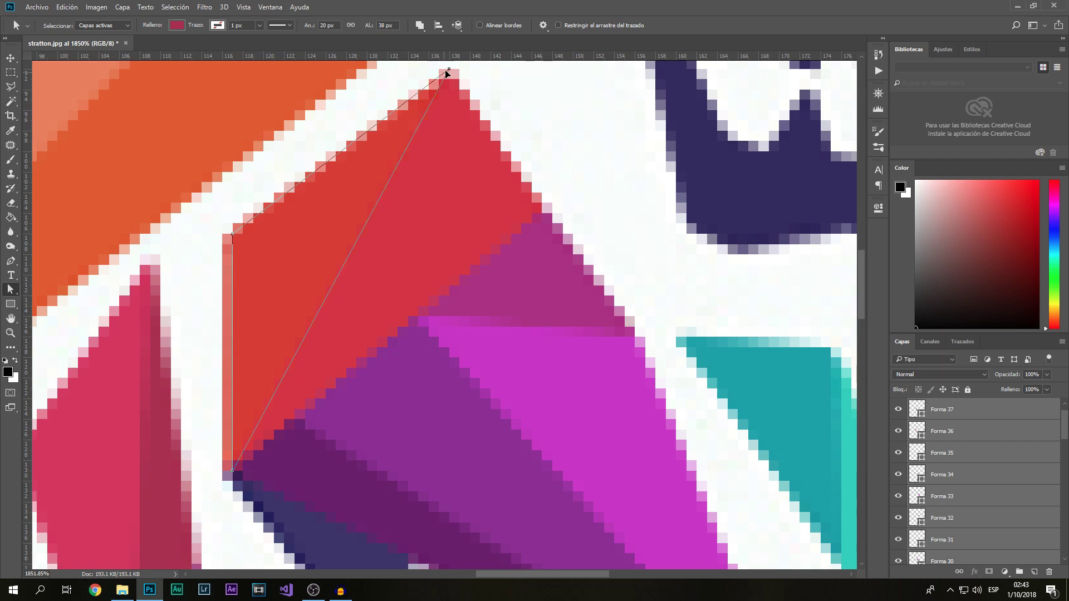
scroll(489, 396, "down", 3)
scroll(468, 394, "down", 2)
left_click(468, 394)
scroll(468, 395, "down", 3)
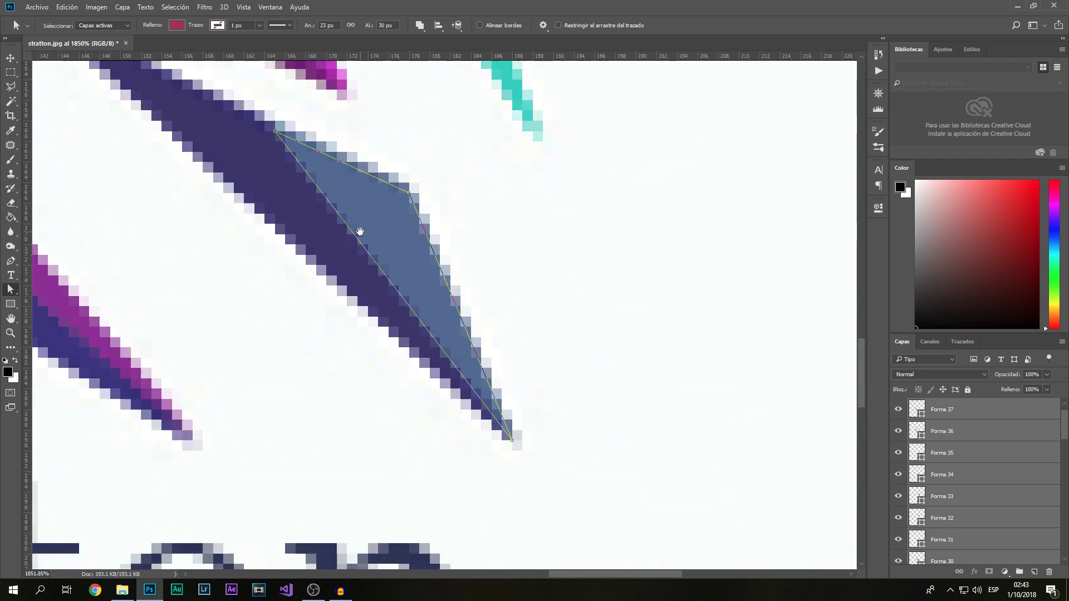
scroll(435, 403, "down", 3)
left_click(395, 309)
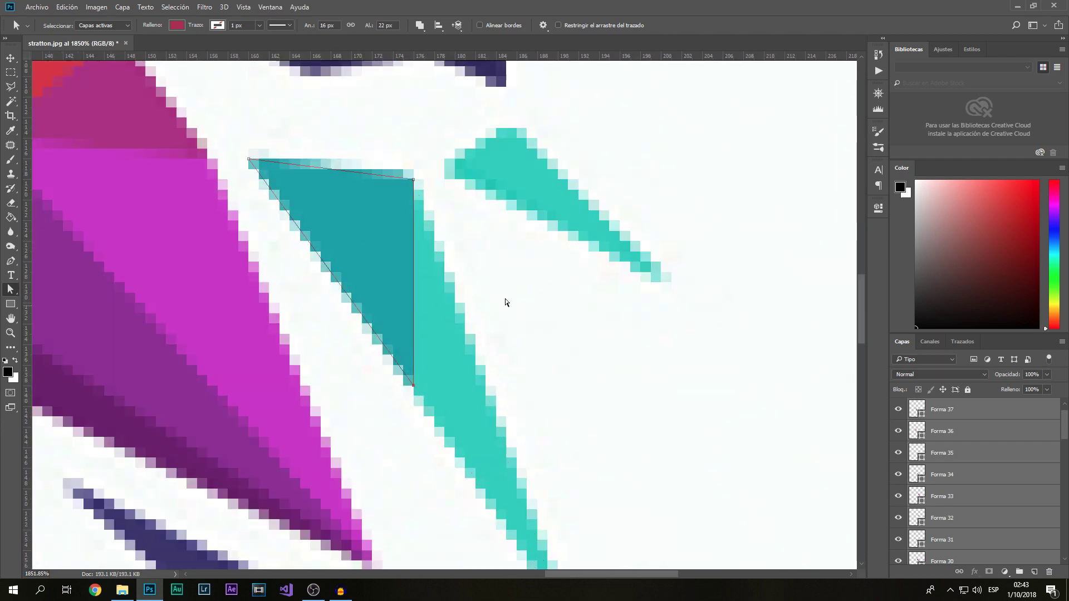
scroll(463, 344, "down", 3)
scroll(456, 359, "down", 4)
scroll(465, 162, "up", 3)
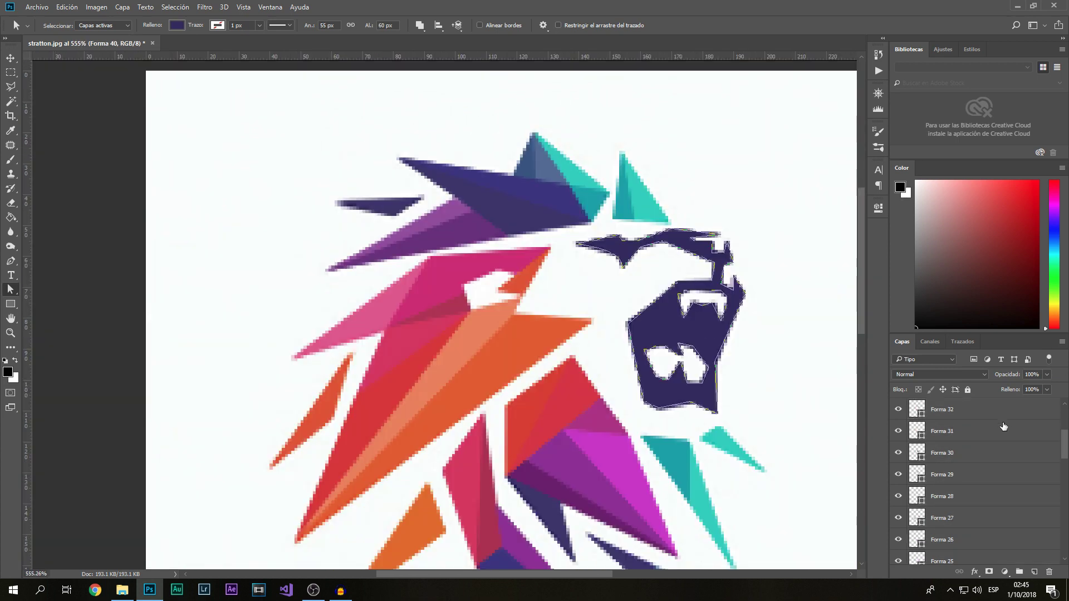
Select all the traced shape layers in the Layers panel
scroll(1012, 448, "down", 5)
scroll(1013, 448, "down", 5)
left_click(974, 533, "shift")
scroll(427, 483, "down", 5)
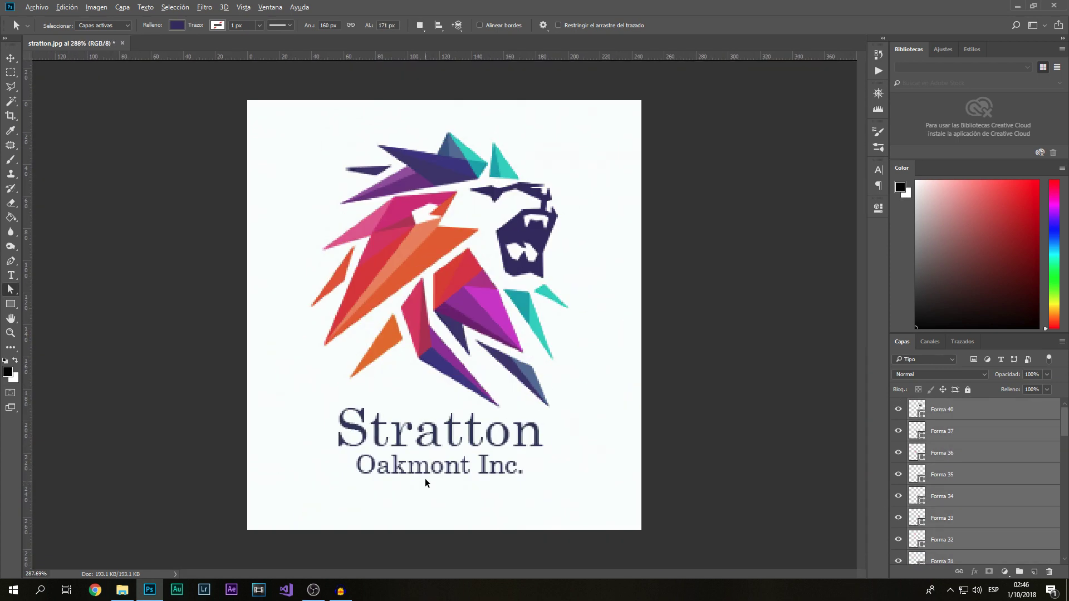
scroll(427, 469, "up", 3)
scroll(438, 448, "up", 2)
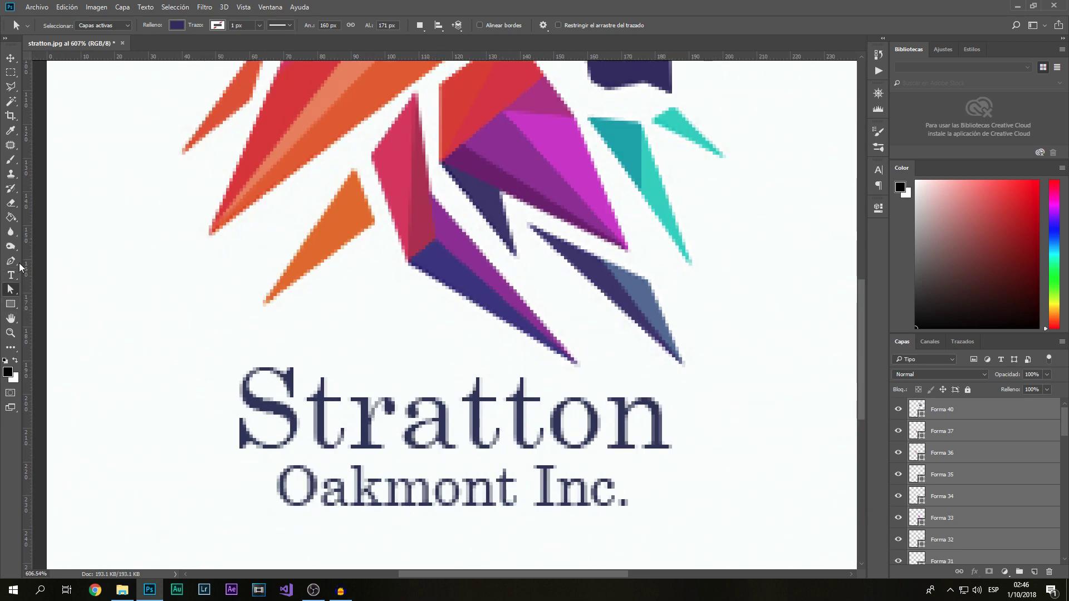
Trace a partial dark outline around the S of Stratton and compare it with the original
left_click(11, 261)
left_click(243, 398)
left_click(277, 411)
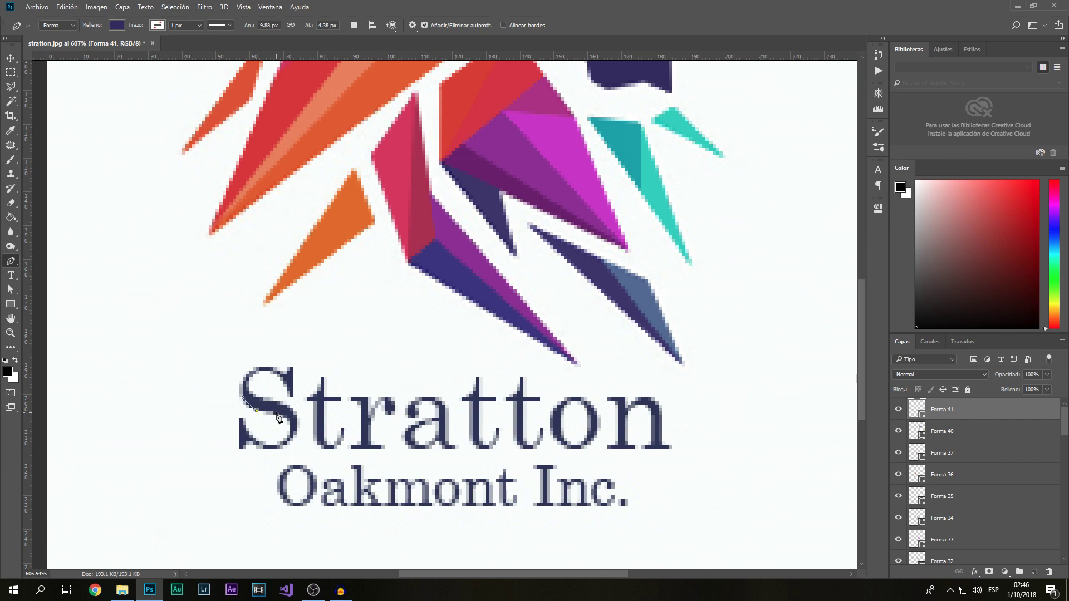
left_click(288, 437)
left_click(259, 438)
left_click(247, 432)
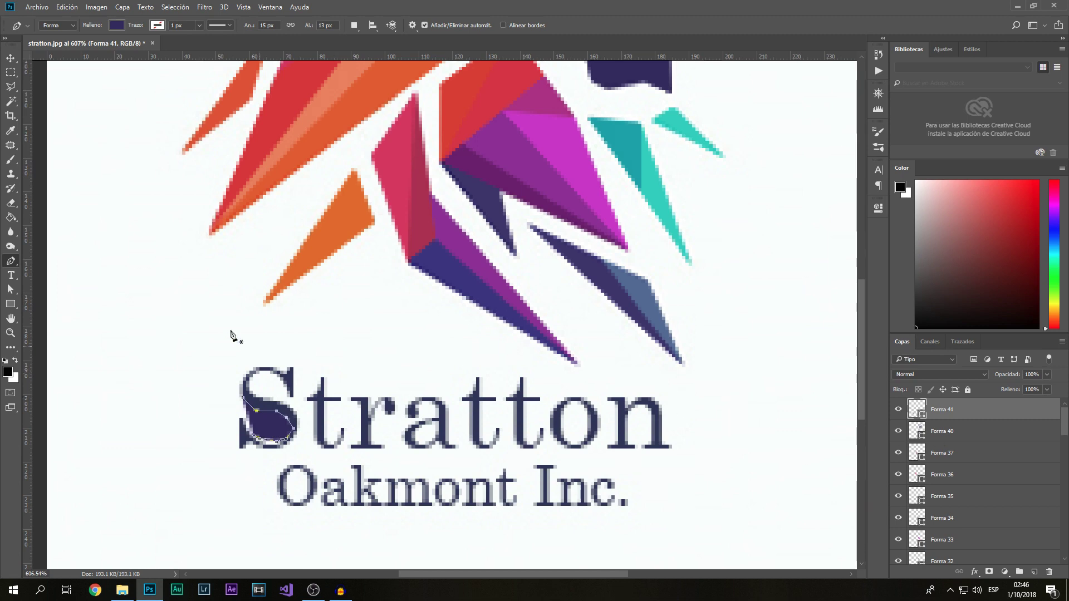
left_click(11, 58)
left_click(898, 409)
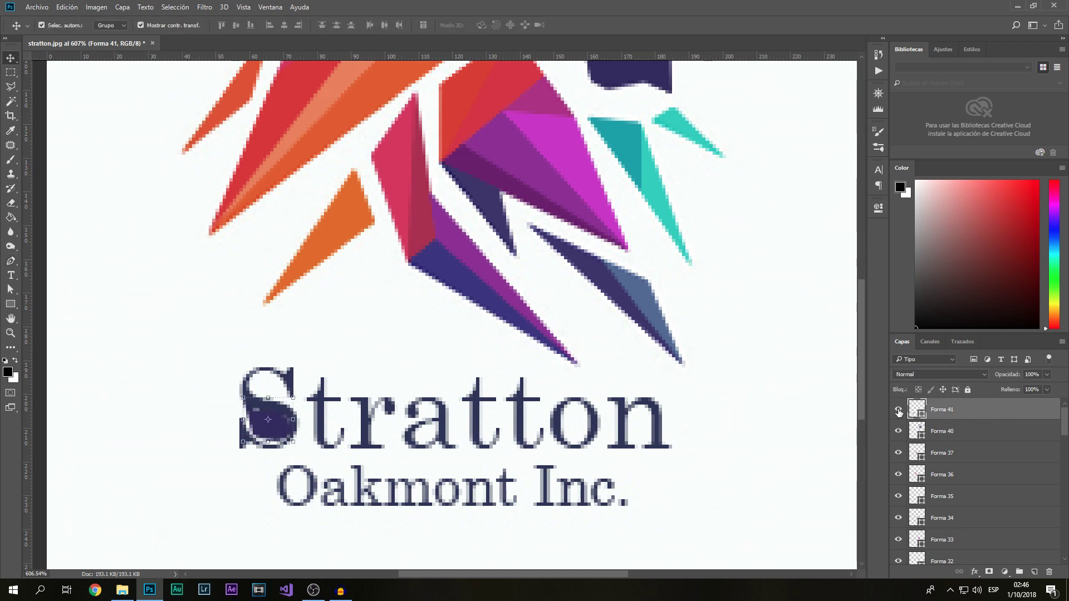
scroll(719, 392, "down", 5)
scroll(585, 373, "up", 1)
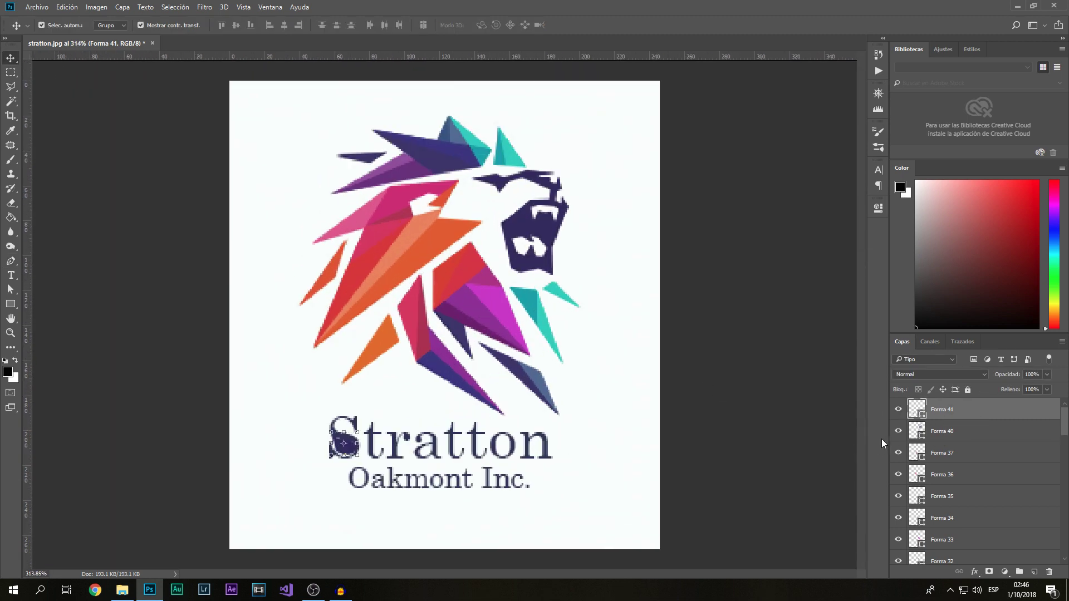
Delete the unfinished S shape layer, Forma 41
left_click(898, 409)
left_click(899, 410)
key("Delete")
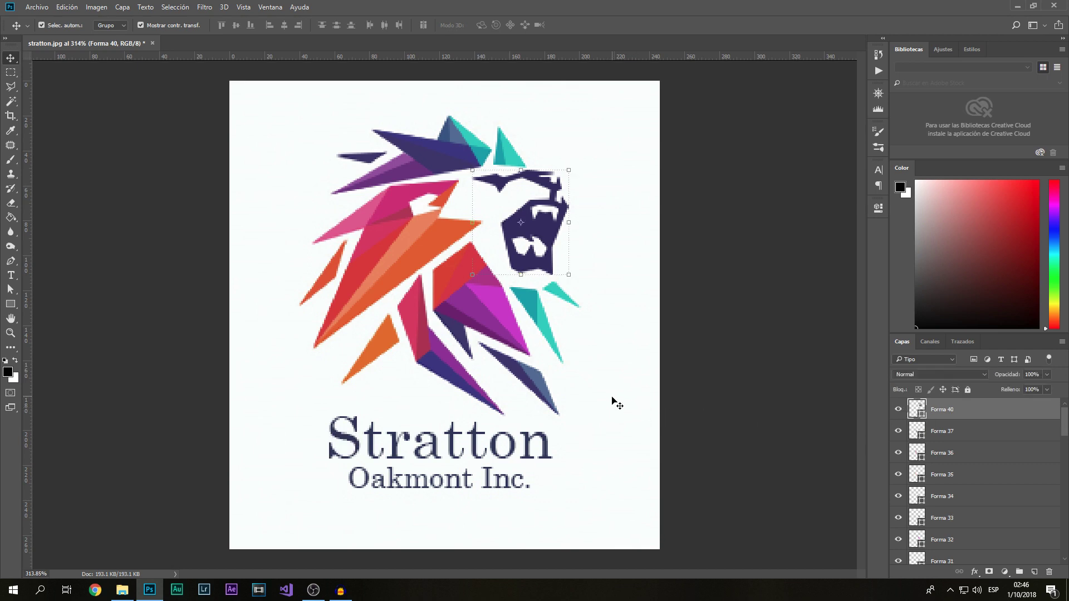
scroll(469, 453, "up", 2)
scroll(469, 452, "up", 2)
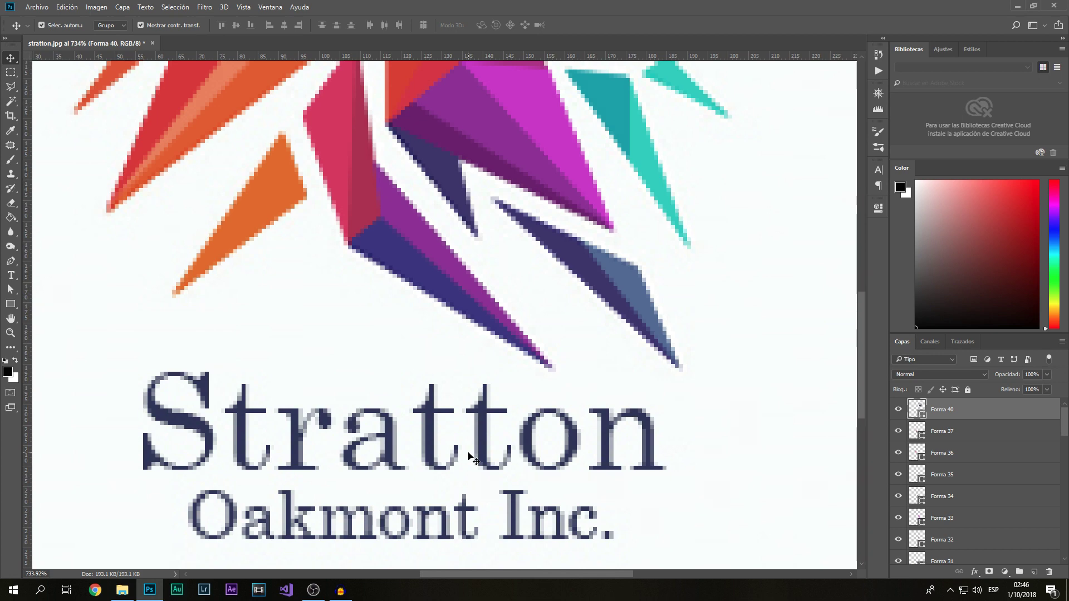
scroll(331, 434, "down", 2)
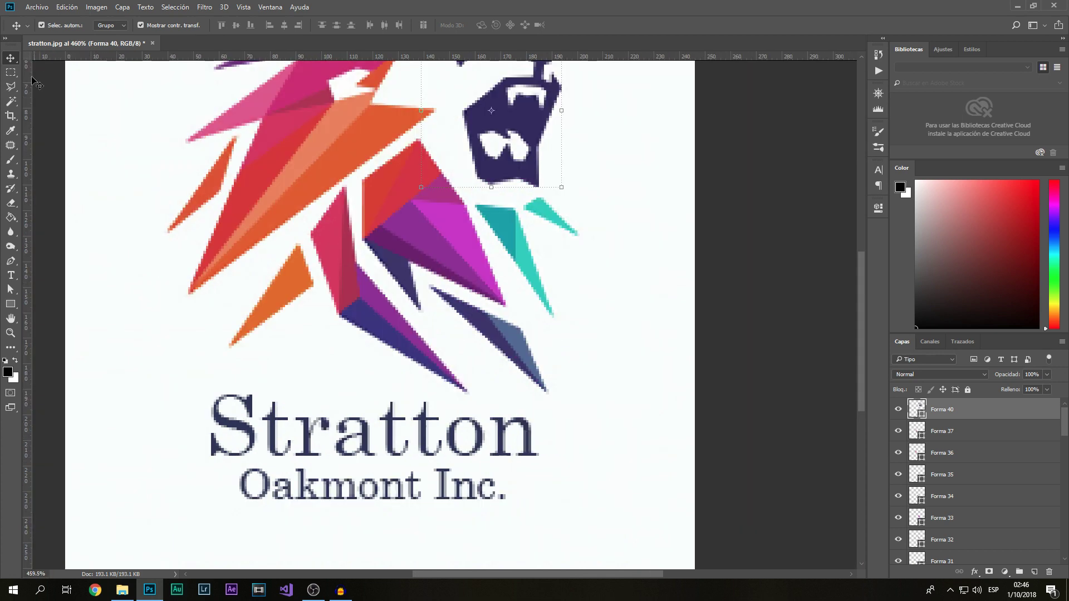
Marquee-select the Stratton Oakmont Inc. text area, then clear the selection and deselect the layer
key("m")
left_click_drag(191, 383, 546, 522)
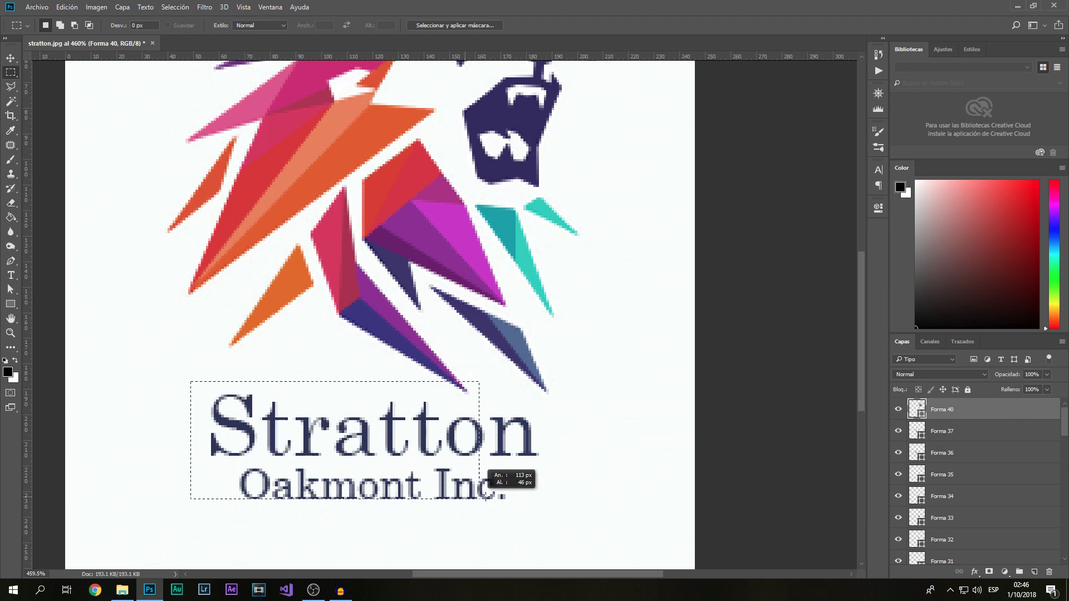
left_click(11, 58)
key("ctrl+d")
scroll(358, 323, "down", 1)
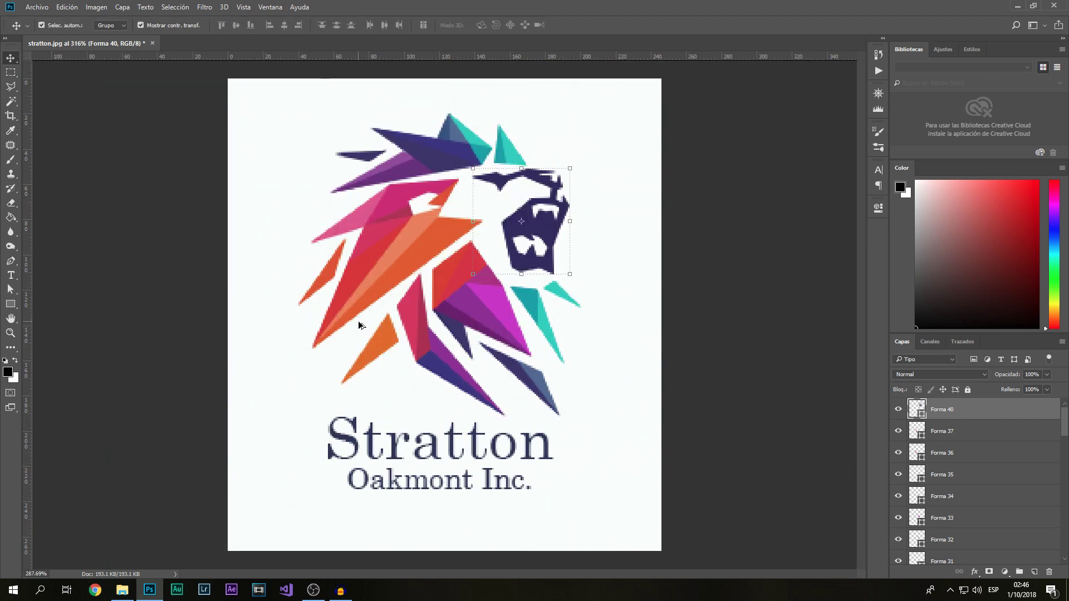
scroll(359, 324, "down", 1)
left_click(603, 411)
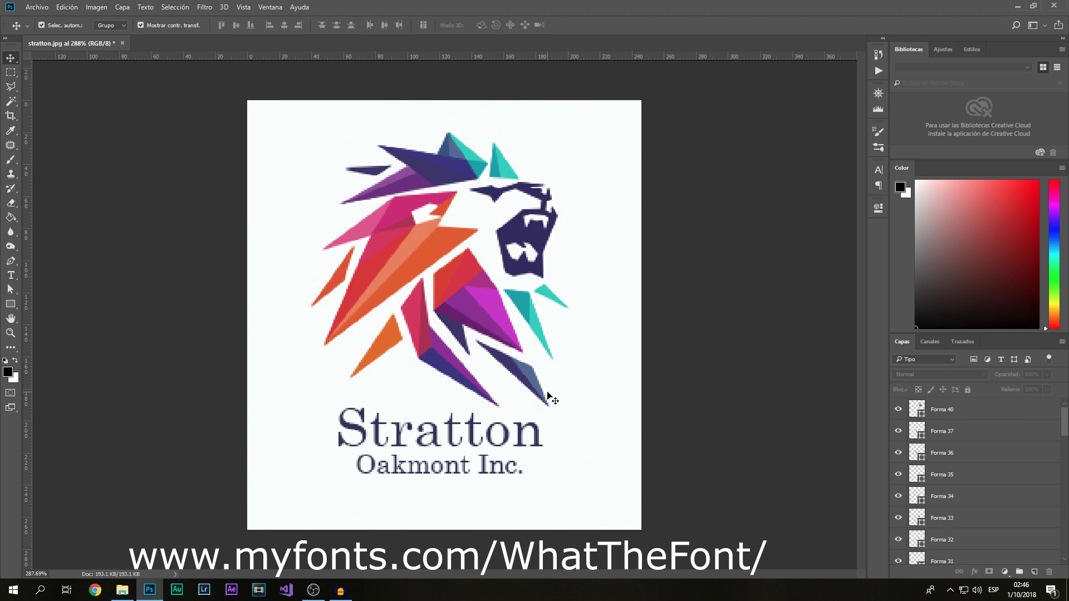
scroll(551, 388, "down", 3)
scroll(550, 380, "up", 4)
scroll(550, 380, "down", 2)
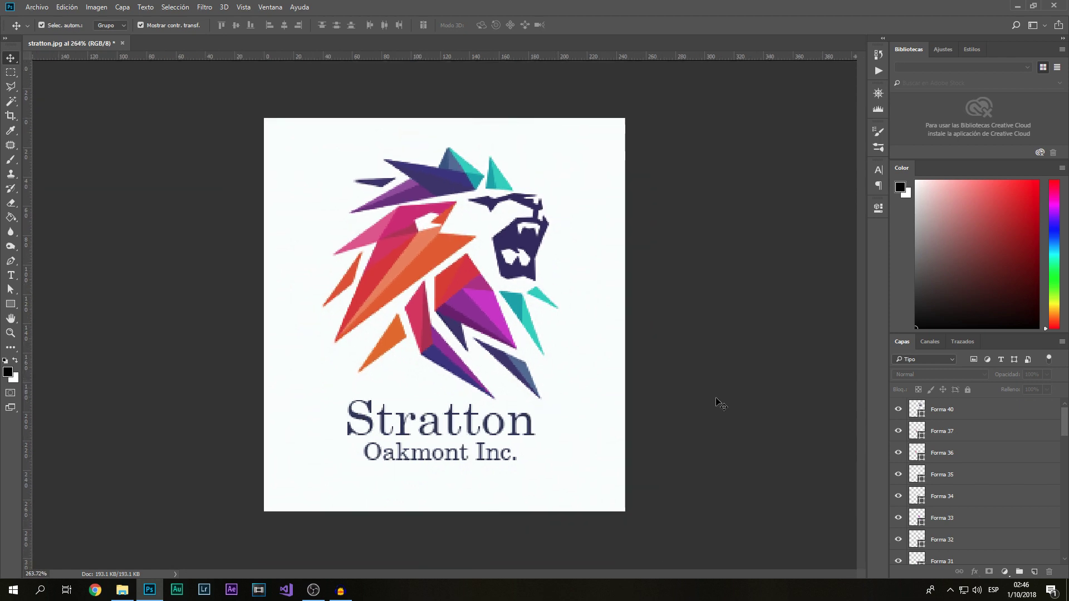
scroll(980, 473, "down", 3)
scroll(980, 474, "down", 3)
scroll(980, 474, "down", 3)
scroll(969, 490, "down", 3)
Hide the Fondo background layer so only the traced vector lion shows
left_click(955, 554)
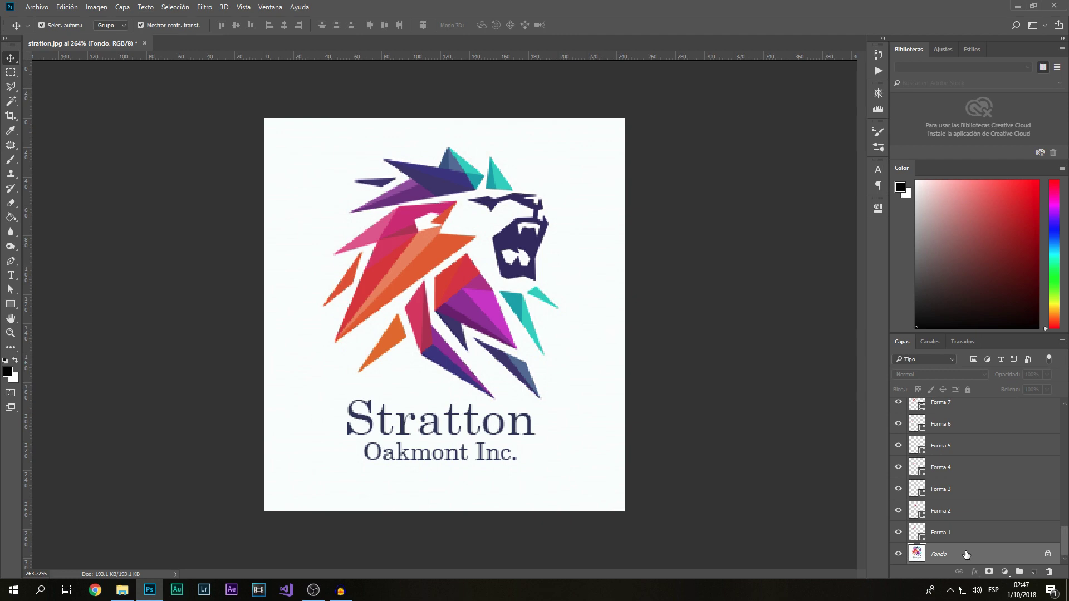
left_click(899, 554)
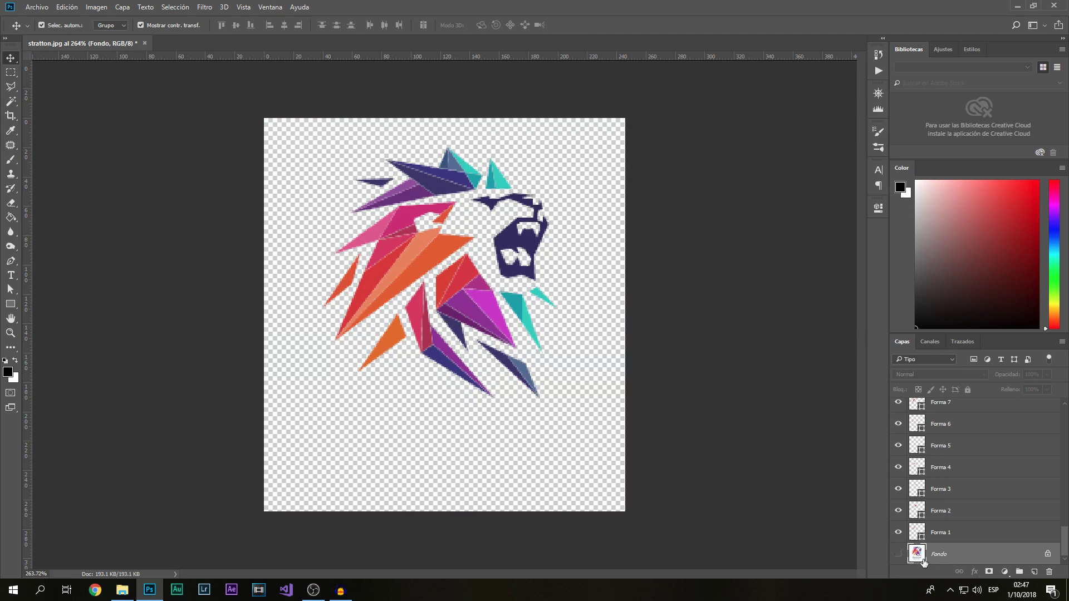
scroll(541, 226, "up", 3)
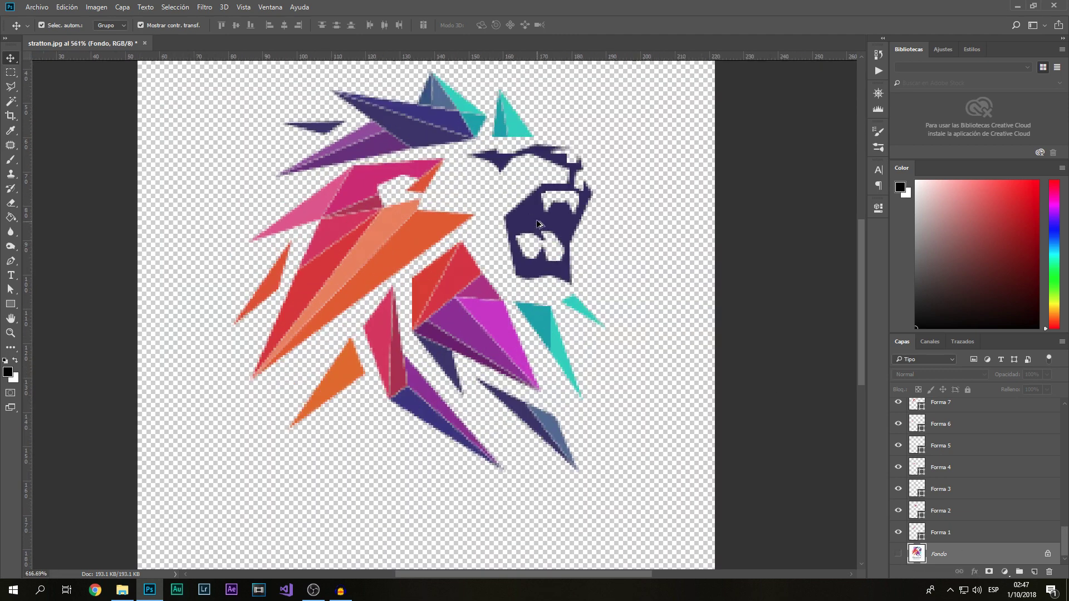
scroll(539, 224, "down", 3)
scroll(543, 225, "down", 1)
scroll(546, 225, "up", 1)
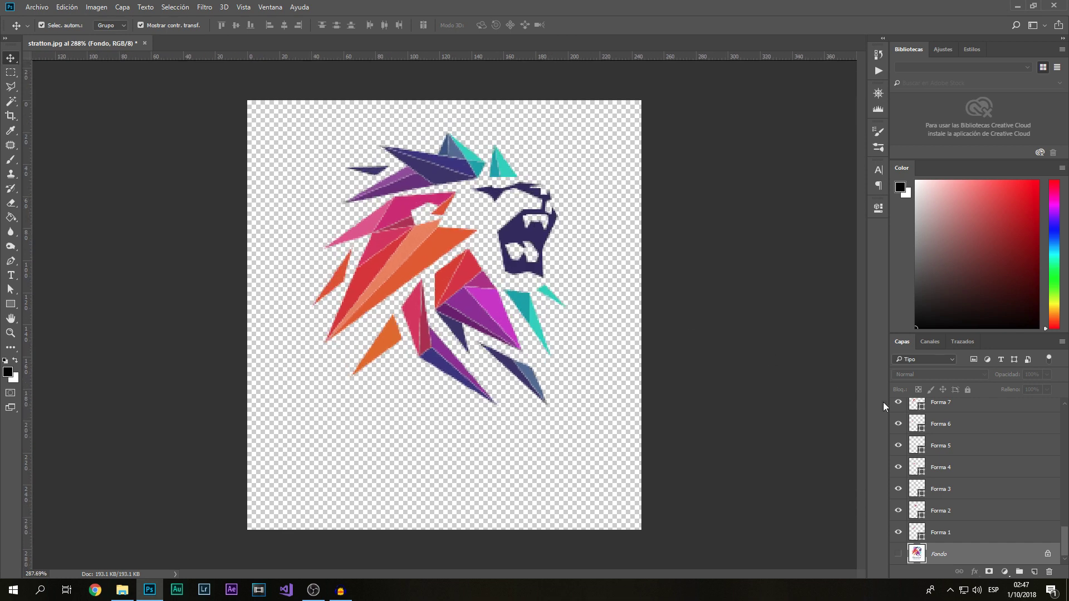
scroll(952, 433, "up", 2)
scroll(952, 433, "up", 2)
Save the document as Photoshop EPS named stratton.eps with default EPS options
left_click(40, 8)
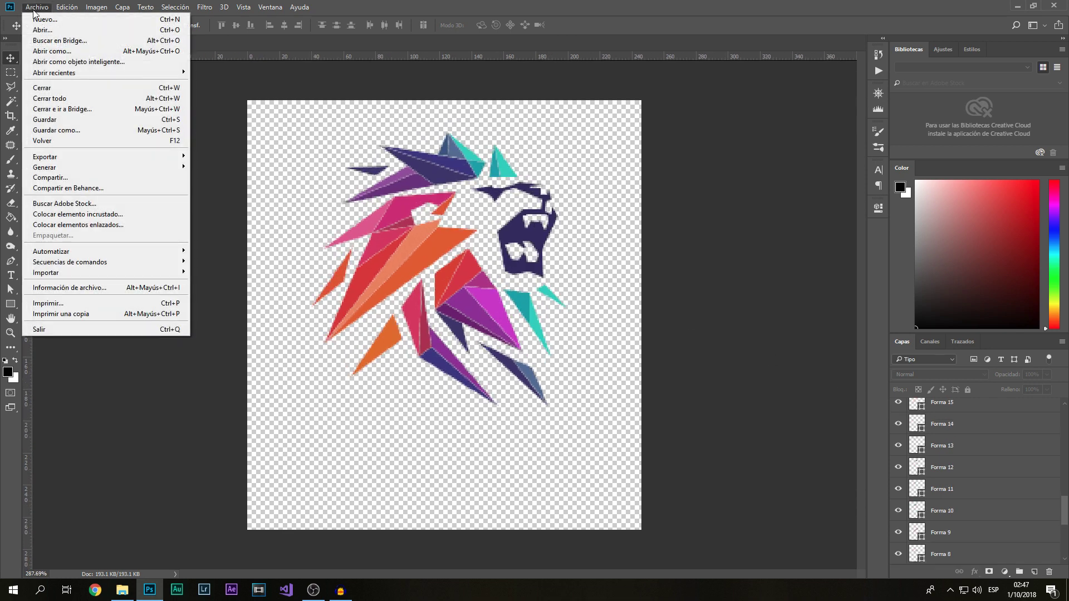
left_click(61, 131)
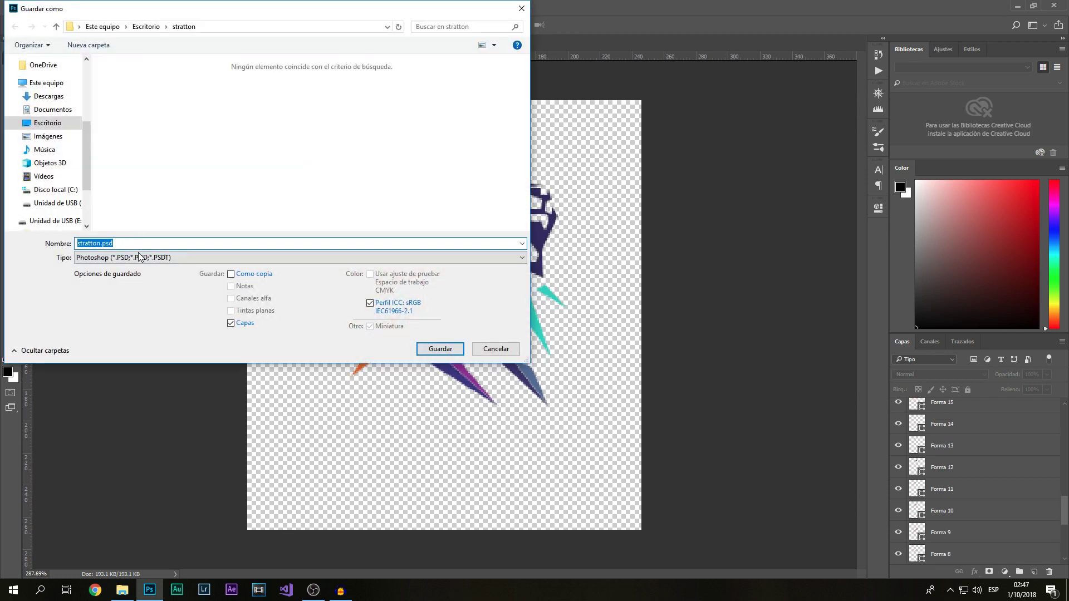
left_click(135, 257)
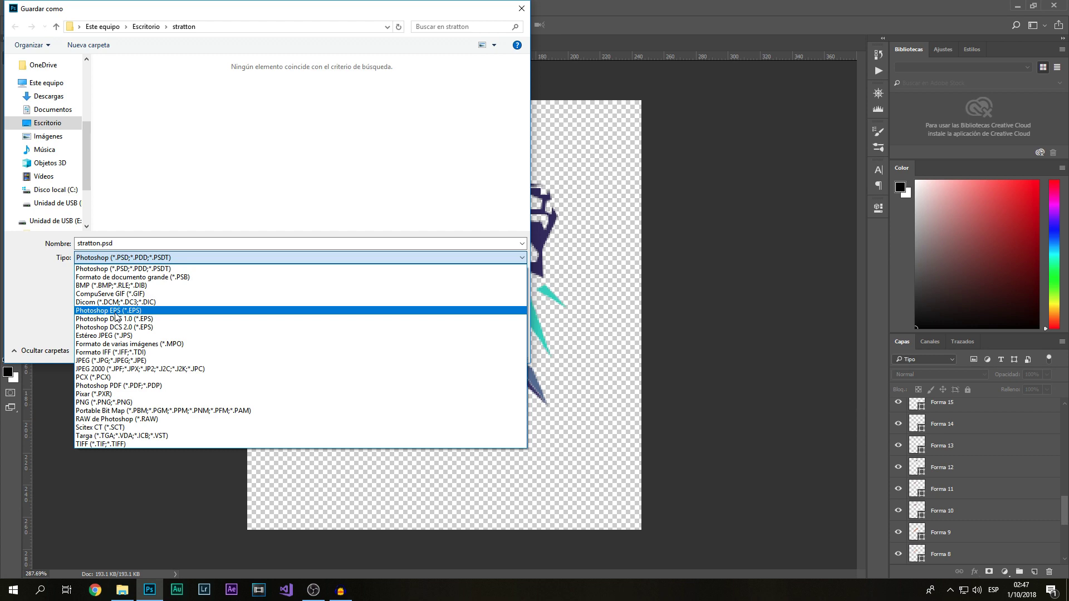
left_click(117, 311)
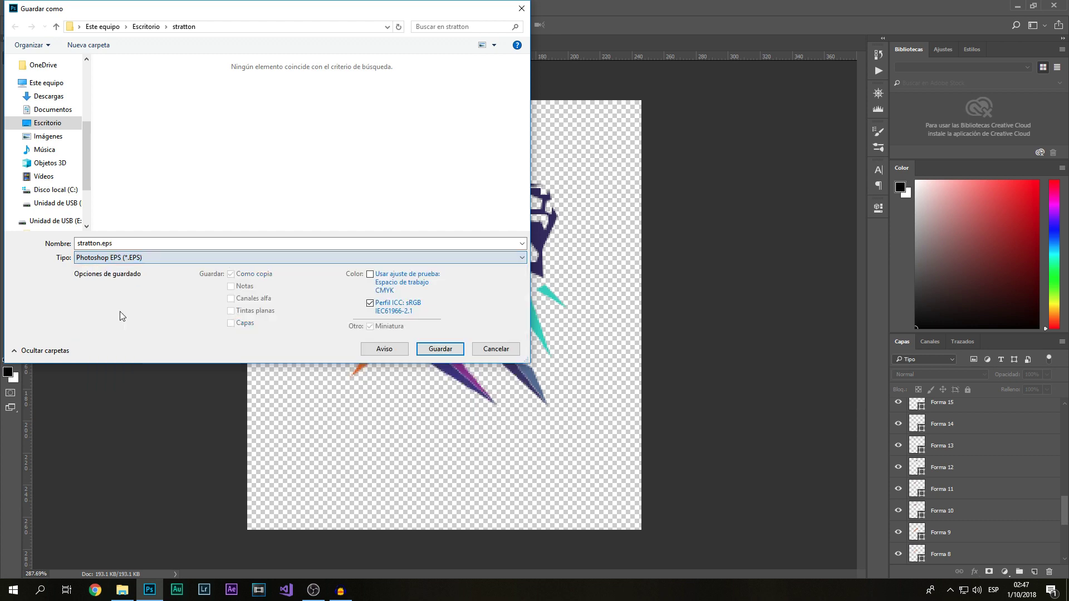
left_click(440, 349)
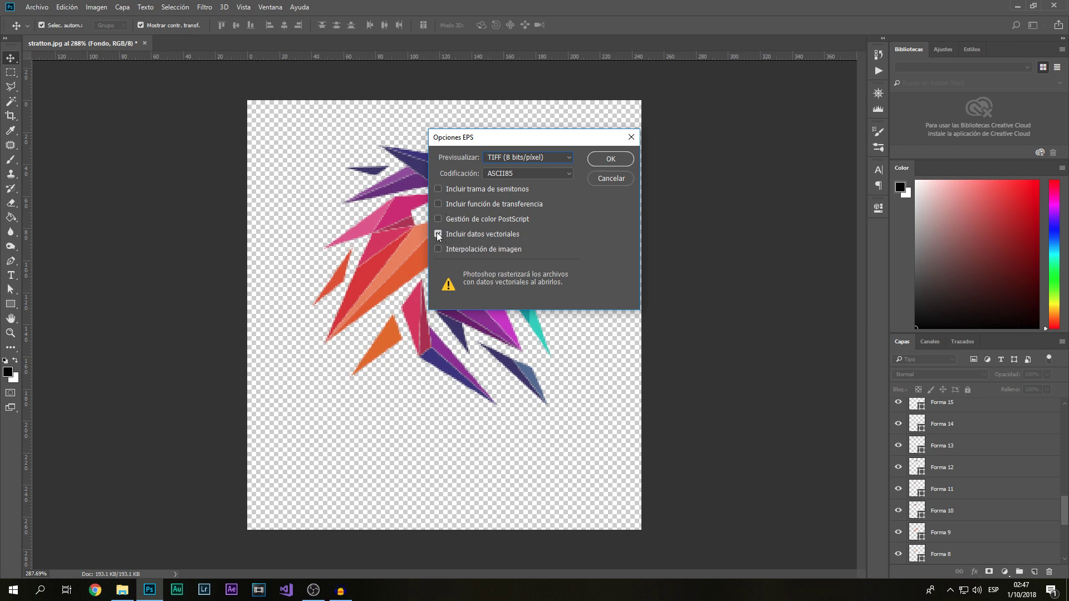
left_click(608, 162)
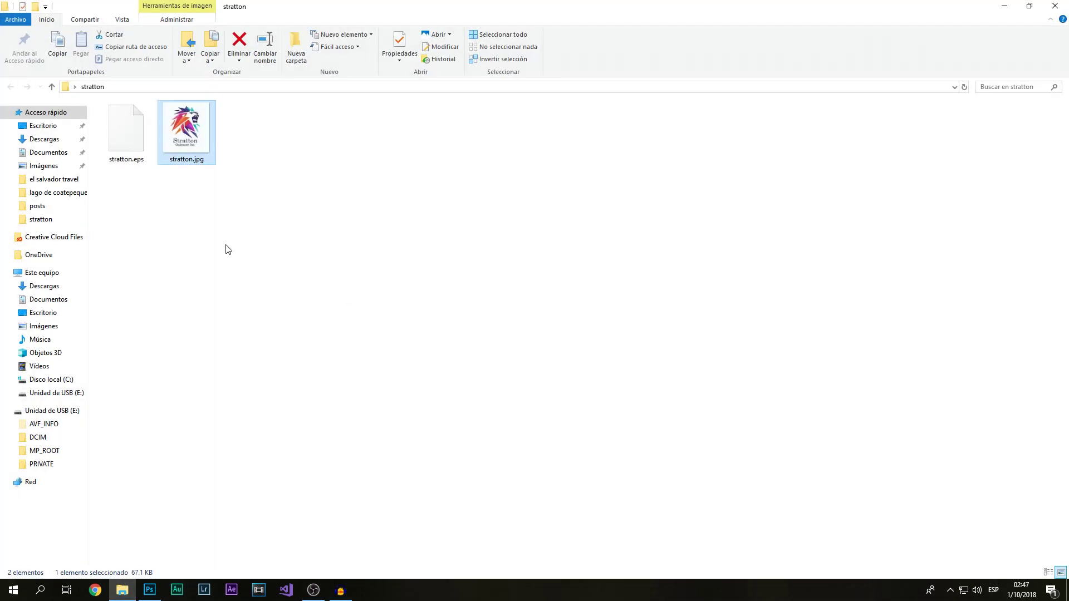
Open stratton.eps by dragging it into the Photoshop window
left_click_drag(125, 129, 225, 407)
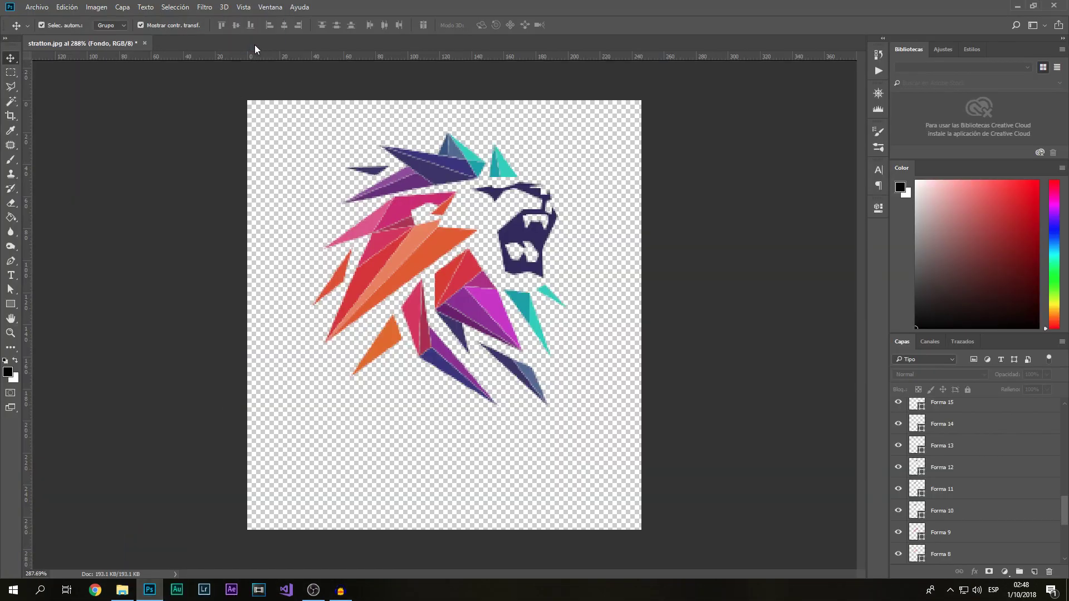
left_click_drag(224, 408, 255, 44)
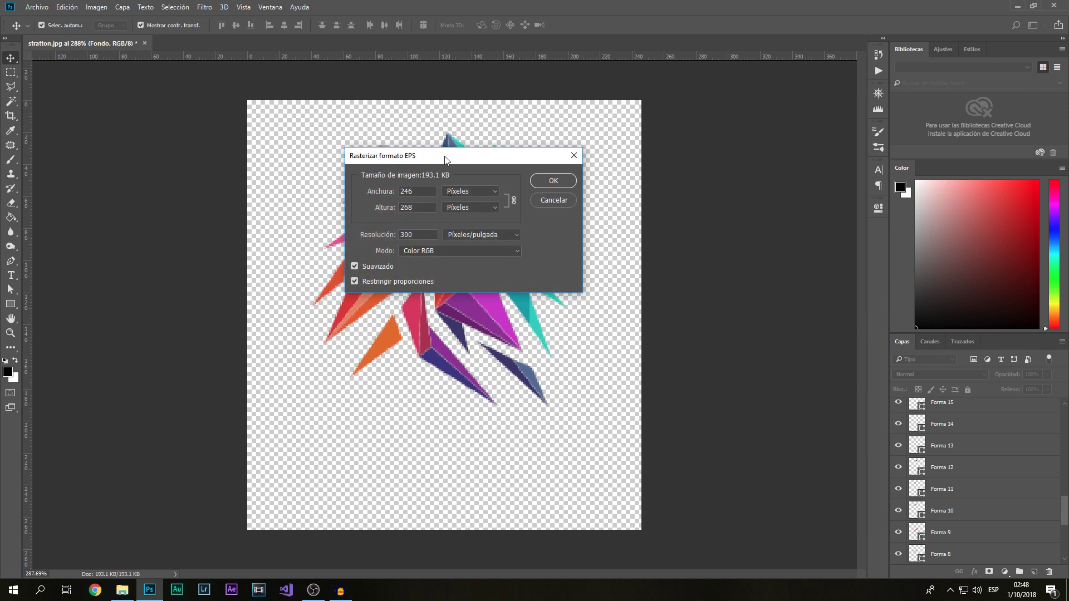
left_click_drag(388, 162, 403, 172)
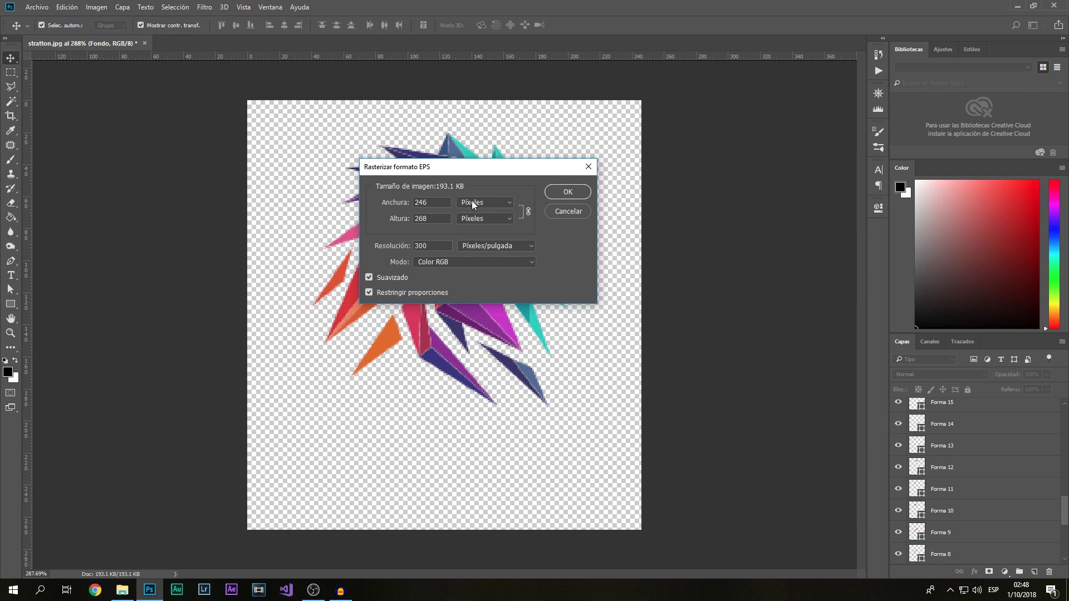
Set the rasterize width to 150 cm, with width and height both in centimetres
left_click(472, 205)
left_click(483, 236)
key("Tab")
type("0")
left_click(441, 217)
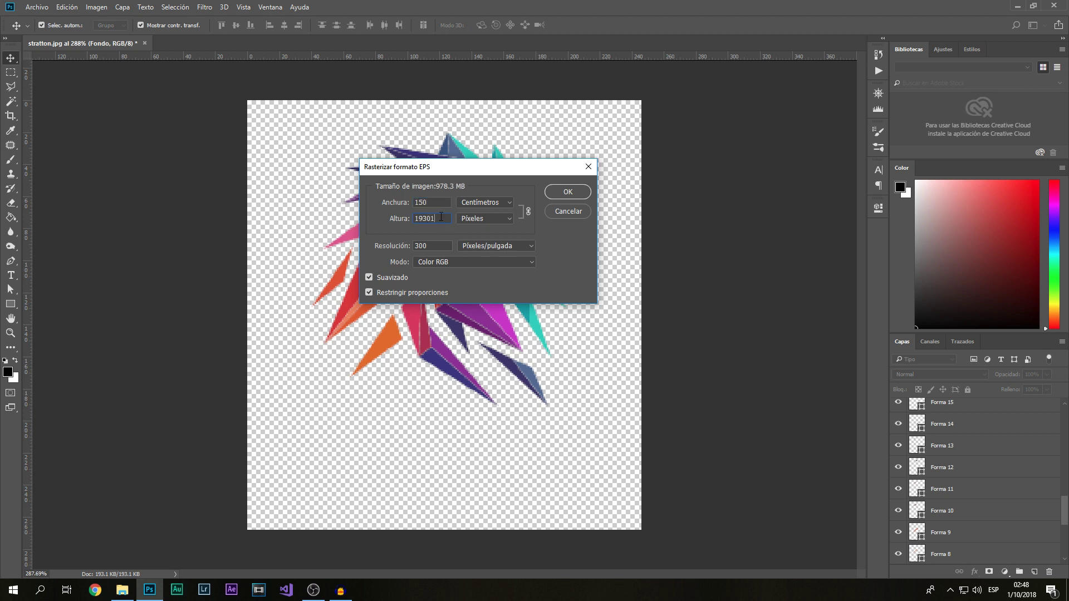
left_click(492, 221)
left_click(483, 252)
key("shift+Tab")
left_click(442, 218)
left_click(438, 204)
left_click(442, 218)
Set resolution to 200 with smoothing on and rasterize the EPS
double_click(437, 247)
type("200")
key("Tab")
key("Tab")
key("Tab")
key("space")
left_click(373, 278)
left_click(567, 192)
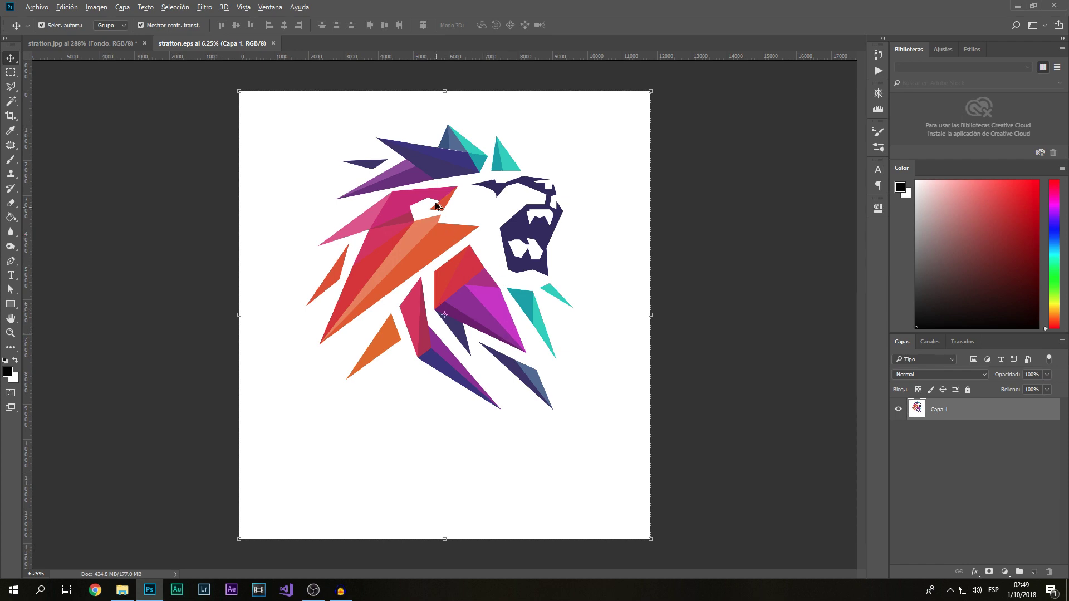
scroll(437, 216, "up", 3)
scroll(613, 270, "up", 1)
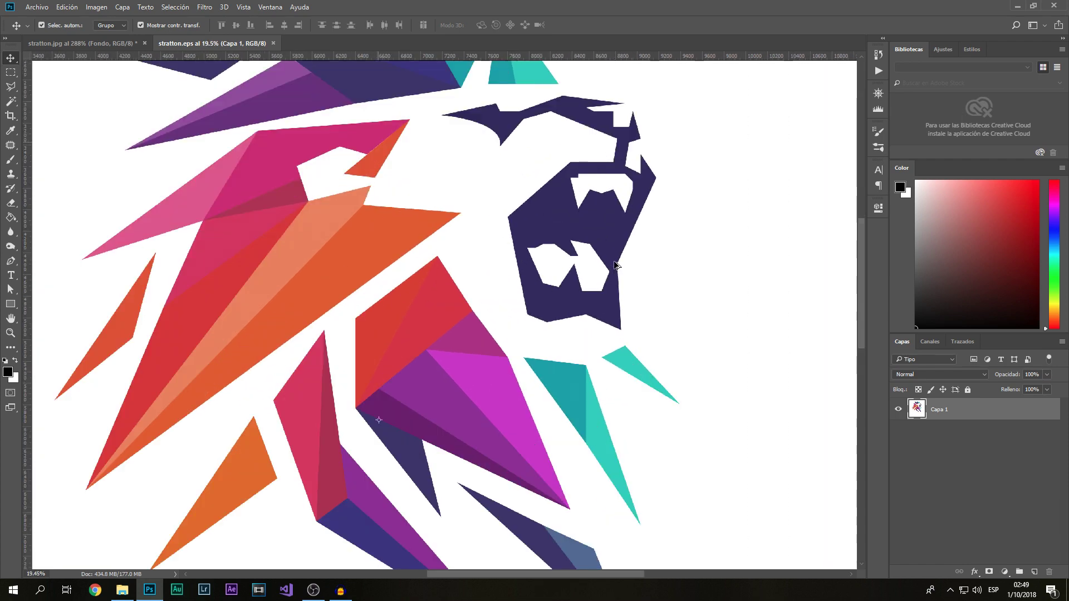
scroll(556, 240, "up", 2)
scroll(490, 227, "up", 3)
scroll(440, 231, "up", 2)
scroll(457, 245, "up", 2)
scroll(468, 250, "up", 2)
scroll(440, 262, "up", 2)
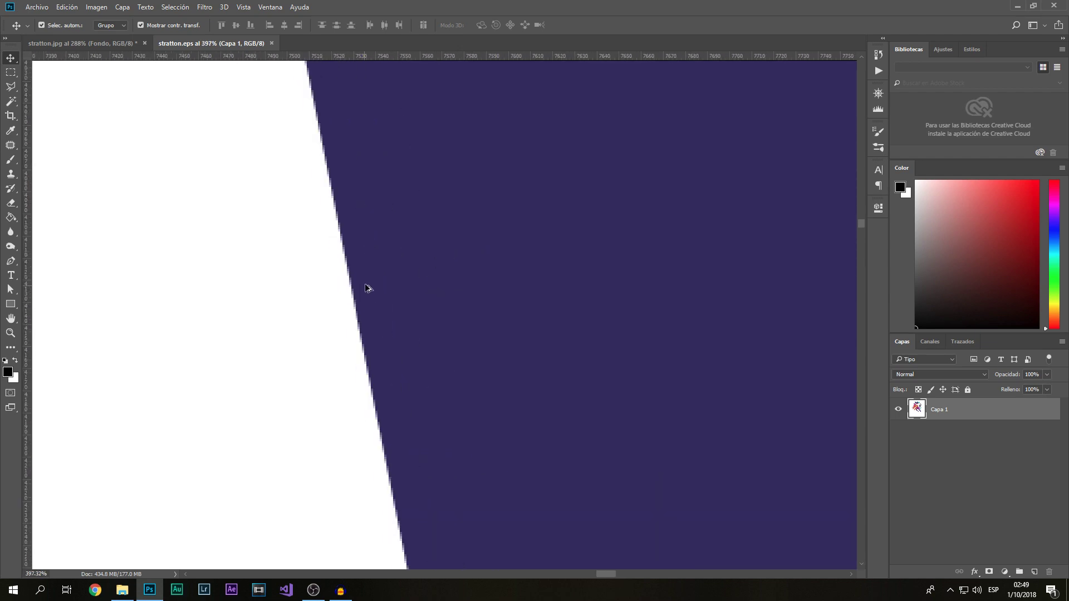
scroll(364, 290, "down", 5)
scroll(366, 291, "down", 5)
scroll(365, 291, "down", 5)
scroll(366, 289, "down", 4)
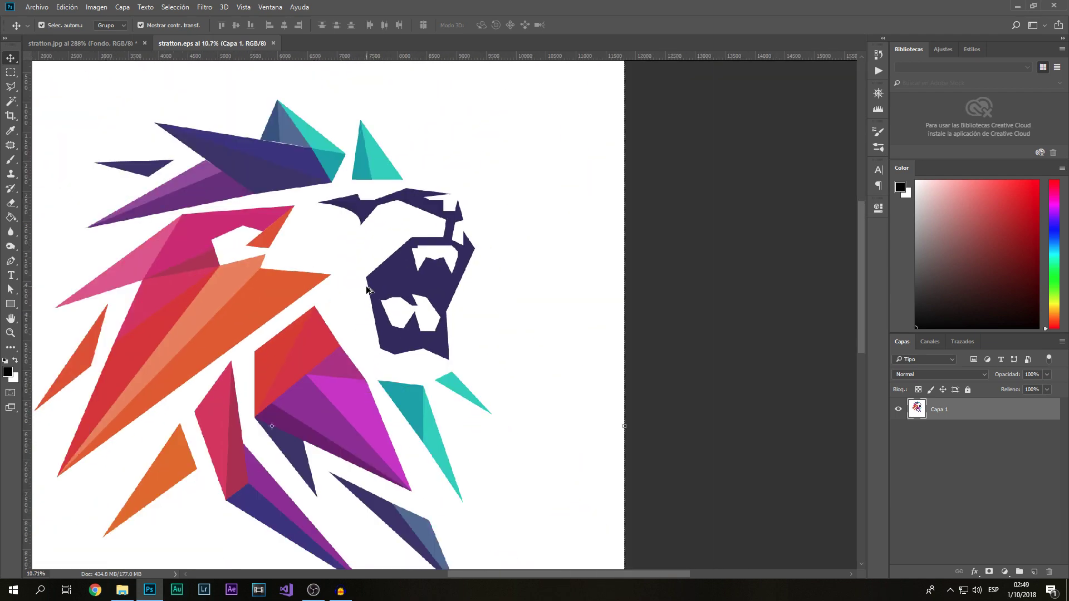
scroll(368, 289, "down", 2)
scroll(502, 307, "down", 1)
scroll(548, 322, "up", 1)
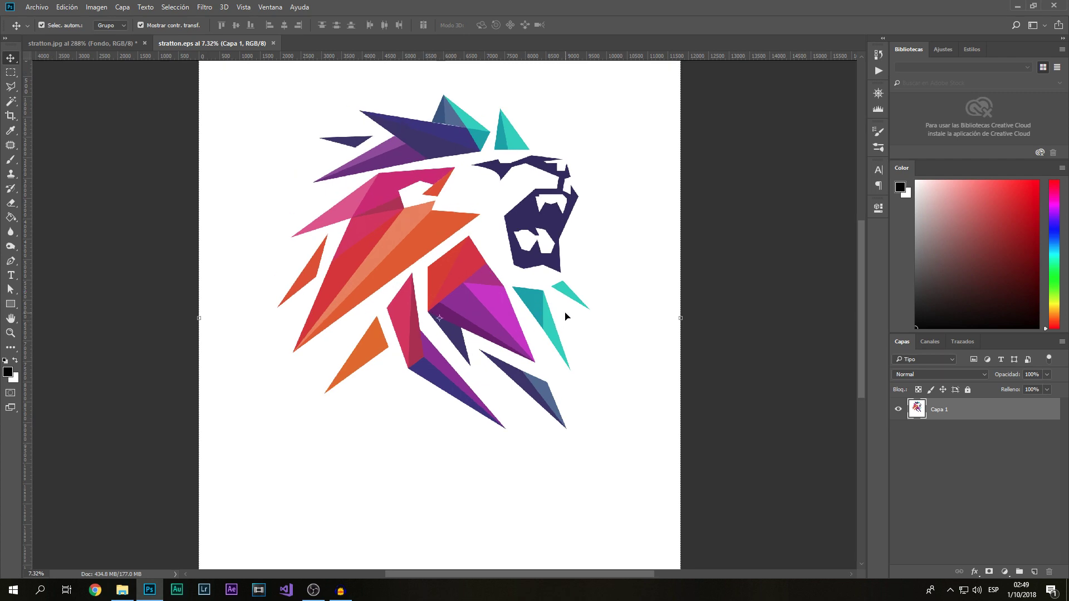
scroll(440, 140, "up", 3)
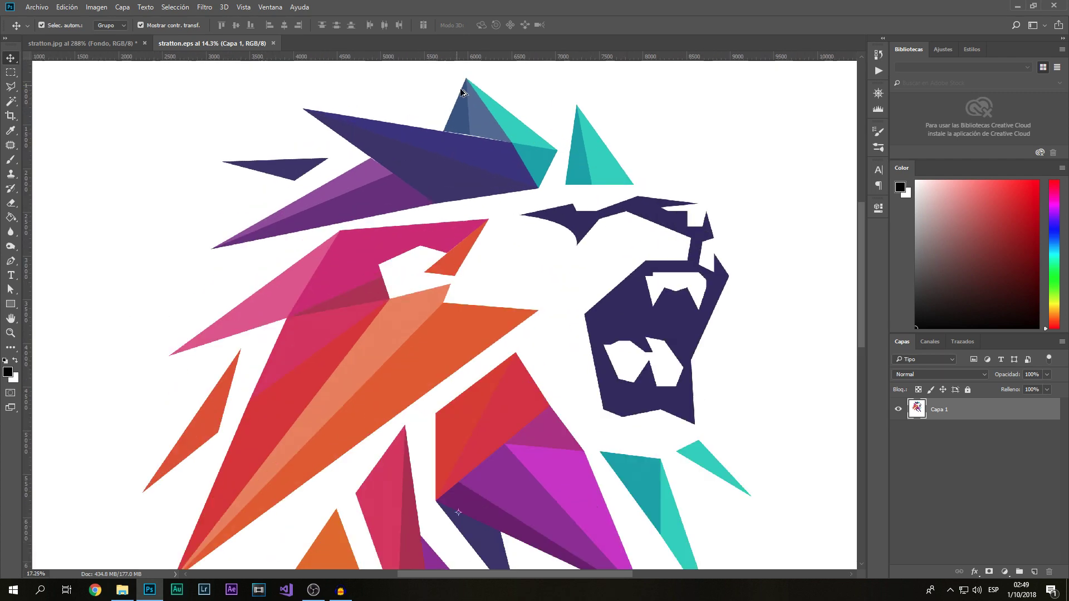
scroll(501, 134, "up", 3)
scroll(474, 151, "up", 3)
scroll(401, 162, "up", 2)
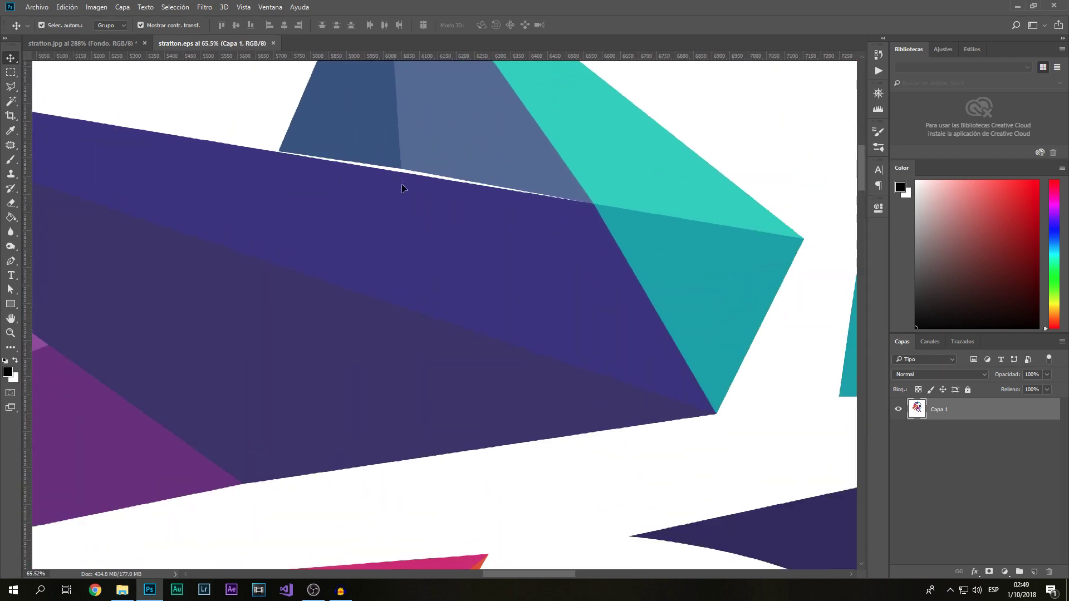
scroll(402, 138, "up", 2)
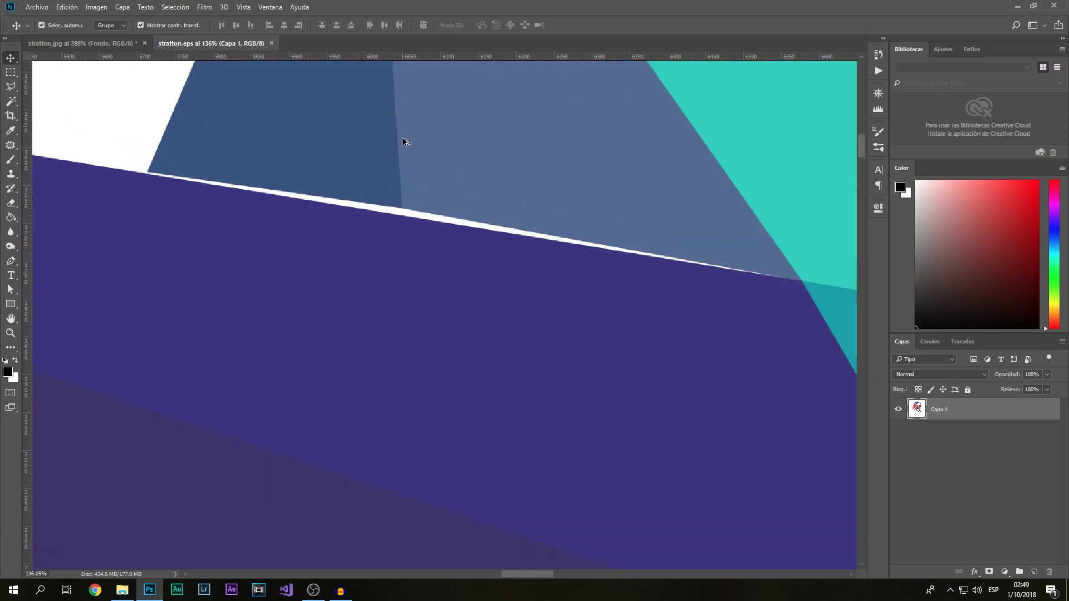
scroll(430, 220, "down", 1)
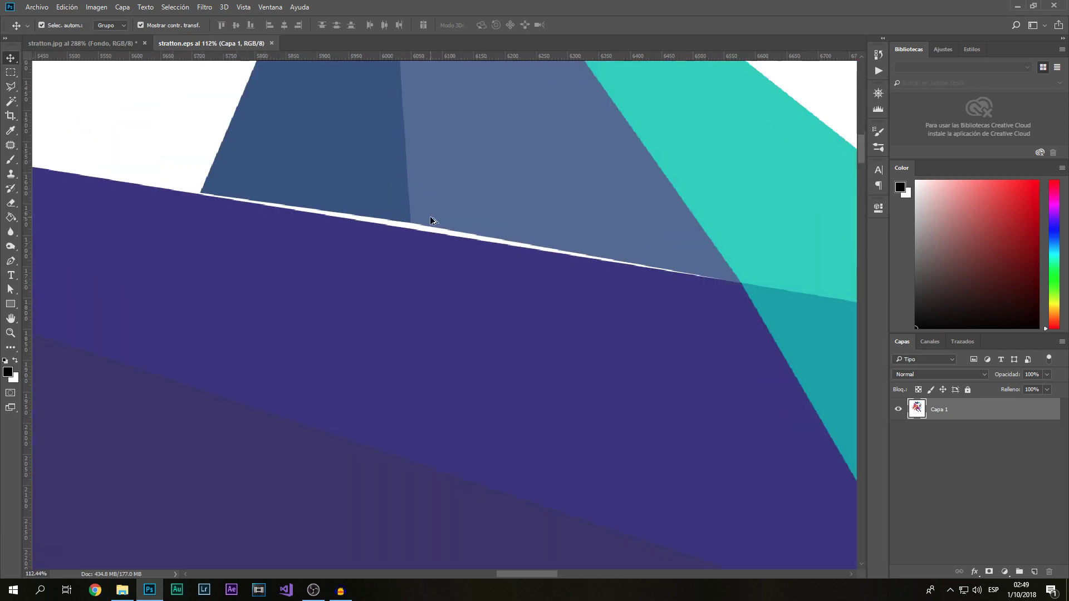
scroll(430, 217, "down", 1)
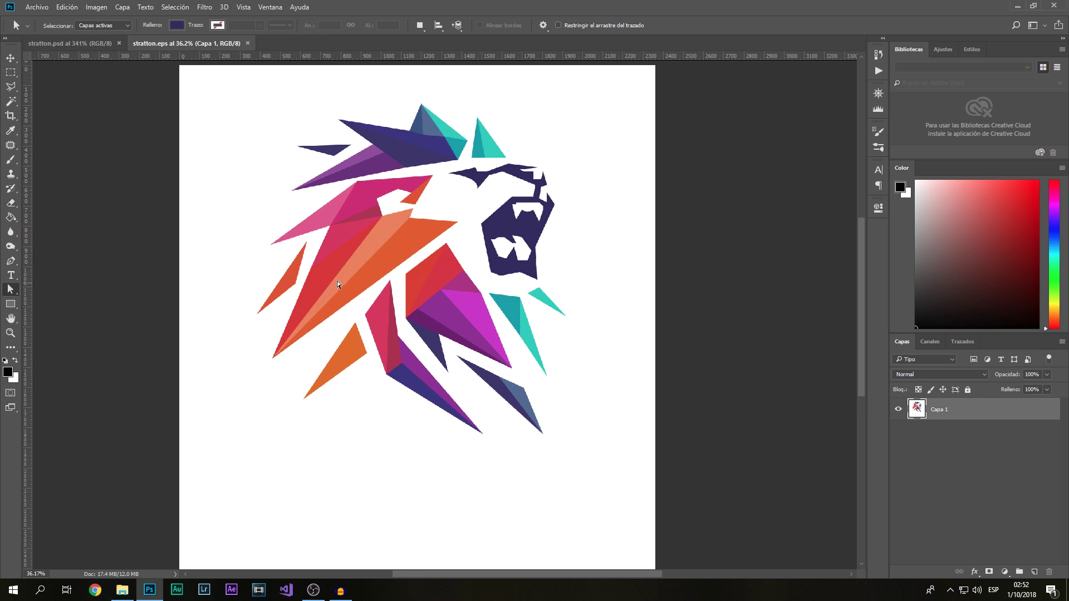
Type the word 'Stratton' in Century below the lion
left_click(10, 275)
left_click(265, 468)
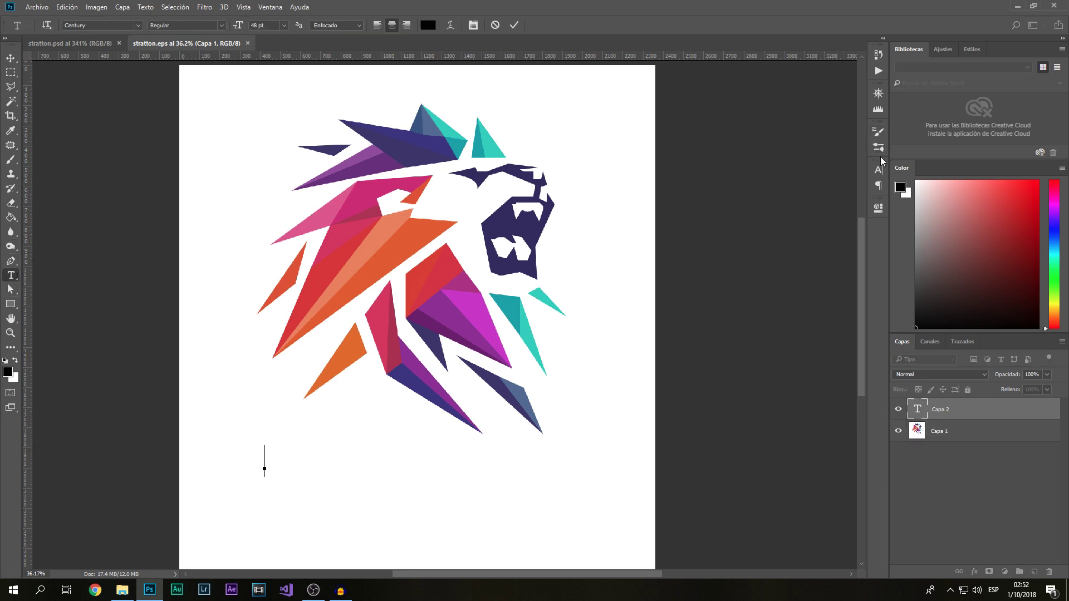
left_click(878, 170)
left_click(777, 184)
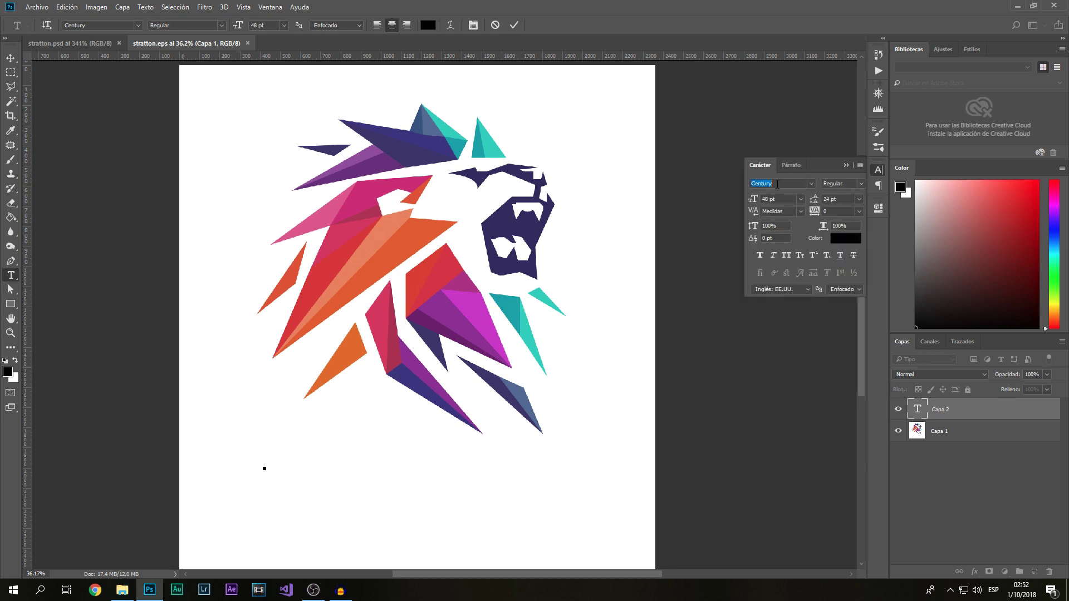
key("Return")
type("Stratton")
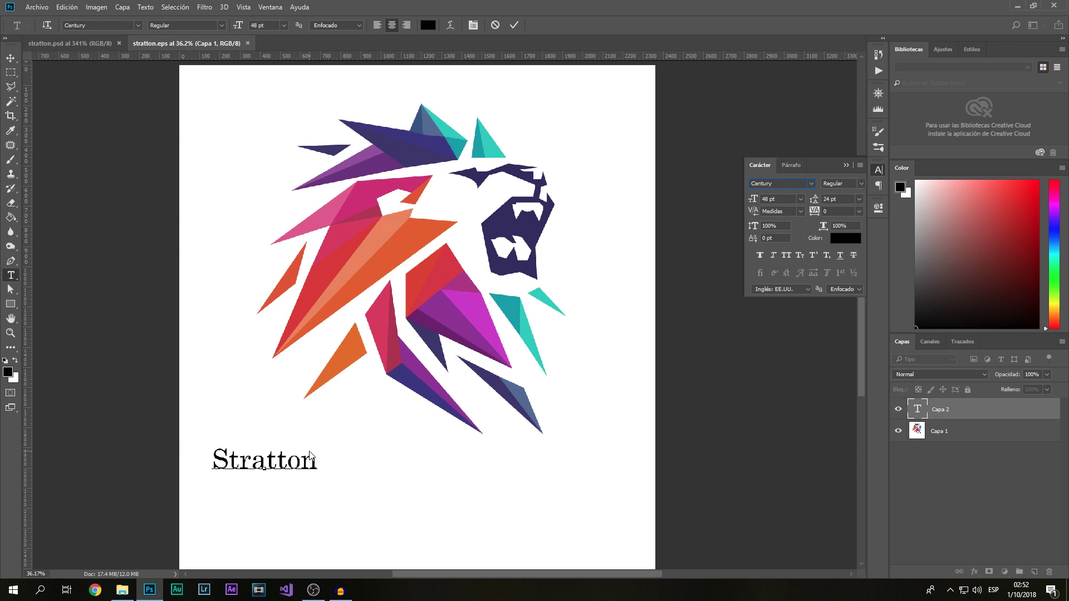
left_click(513, 25)
Set the Stratton text to 72 pt and centre it beneath the lion
left_click(15, 61)
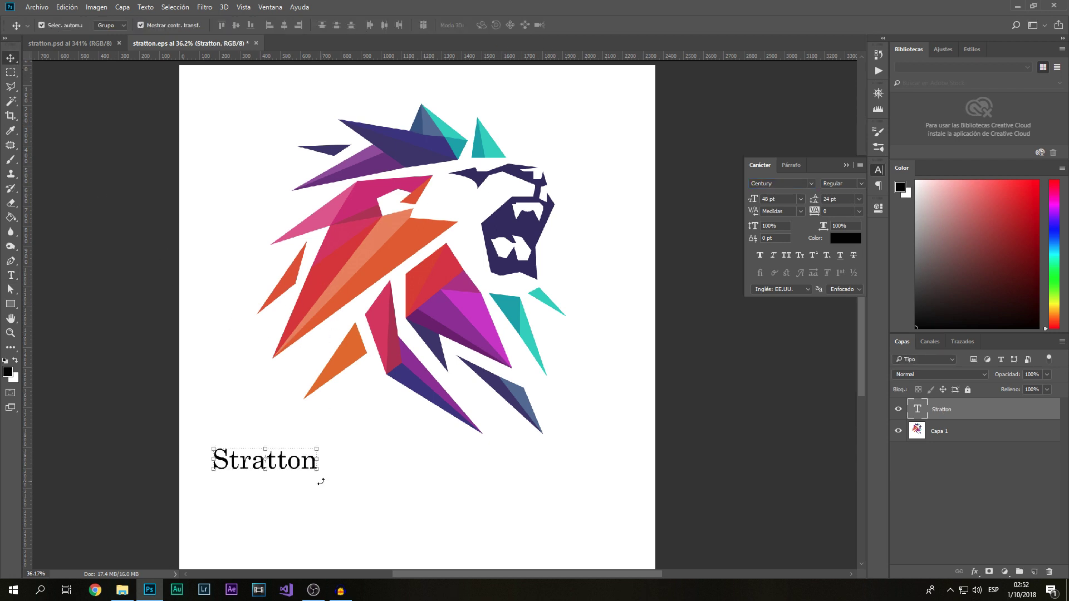
left_click(801, 199)
left_click(798, 403)
left_click_drag(293, 464, 446, 470)
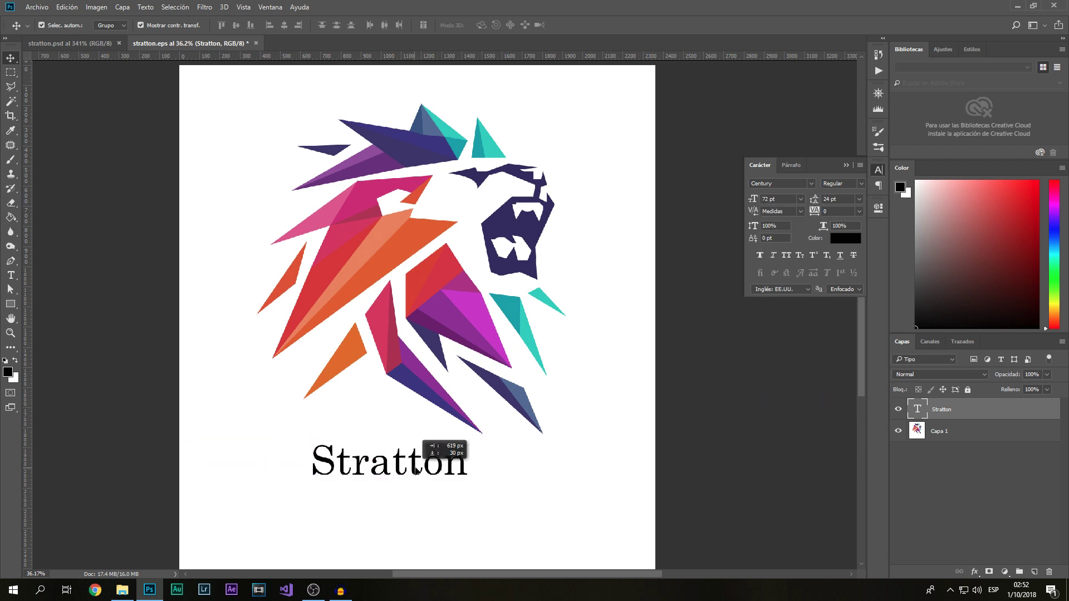
left_click(504, 521)
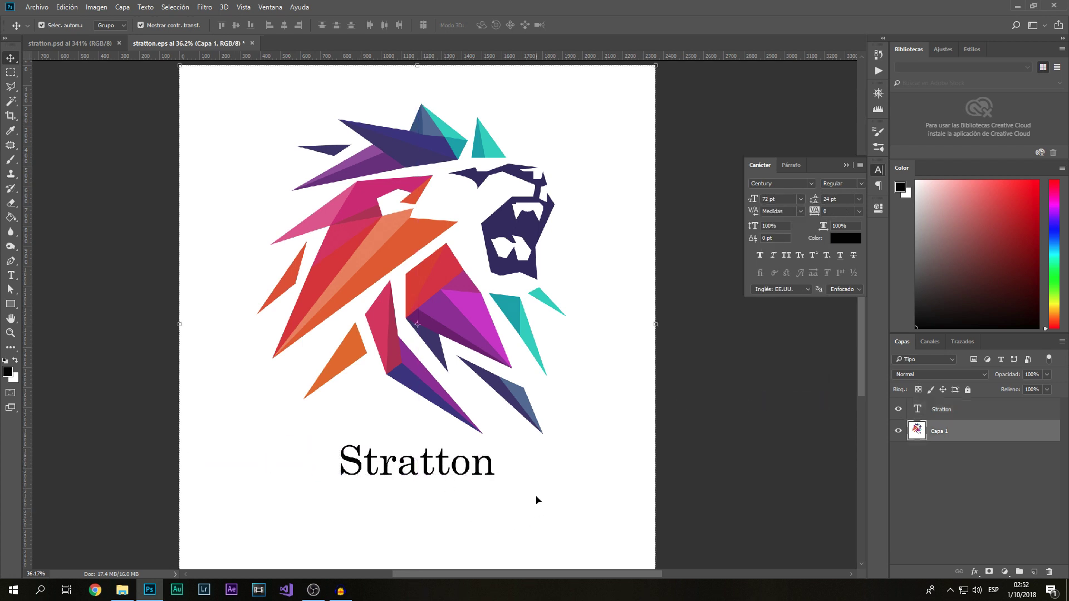
key("ctrl+minus")
key("ctrl+0")
Scale the Stratton text up to about 124 pt, recentred under the lion
left_click(509, 456)
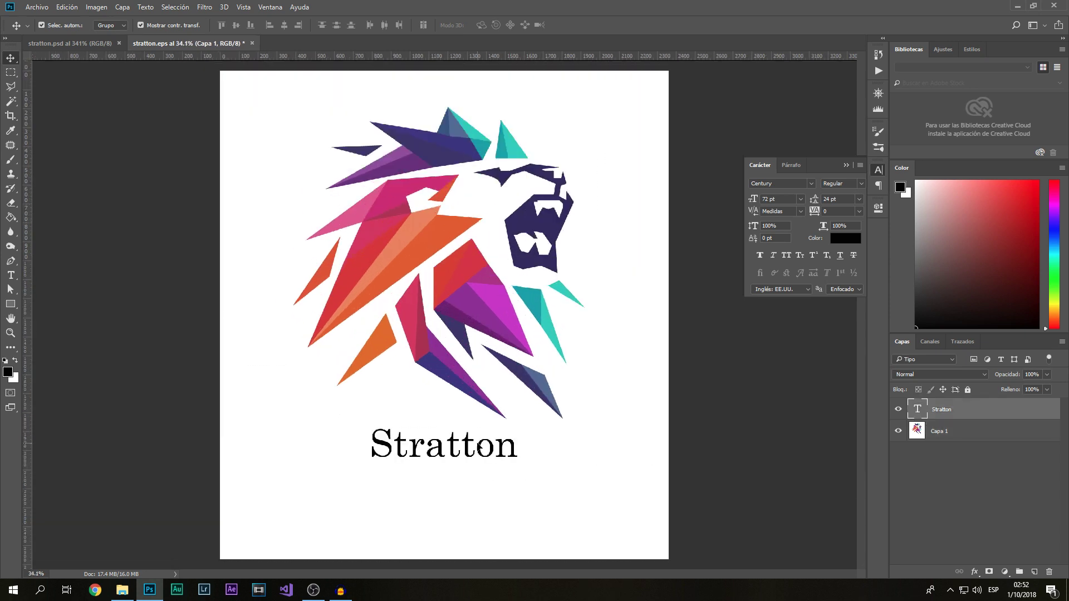
key("ctrl+t")
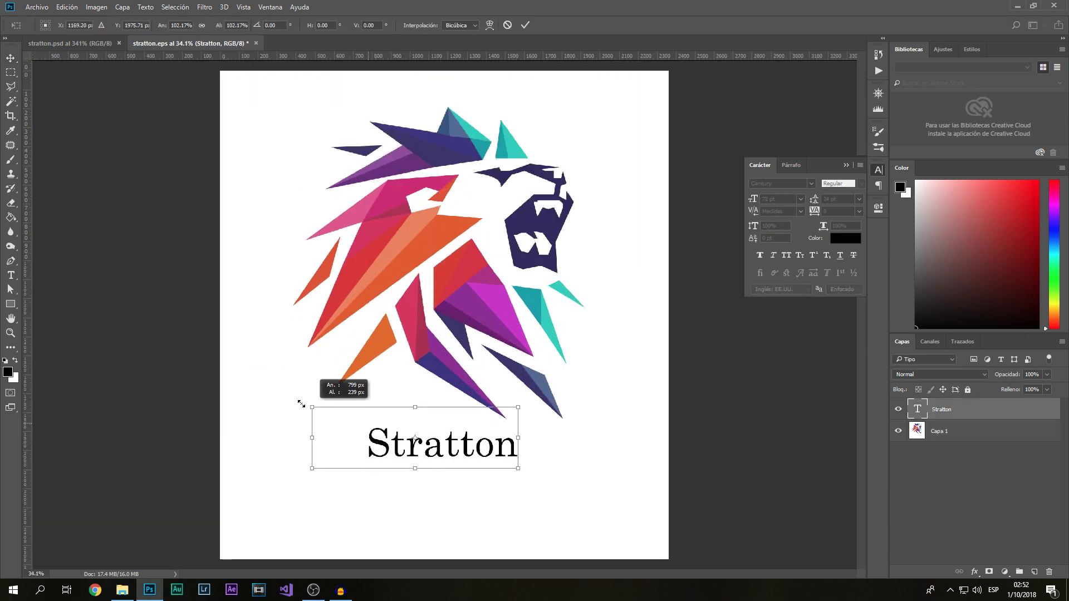
left_click_drag(368, 426, 266, 391)
mouse_move(446, 440)
left_mouse_down()
mouse_move(507, 466)
mouse_move(496, 466)
left_mouse_up()
left_click(527, 26)
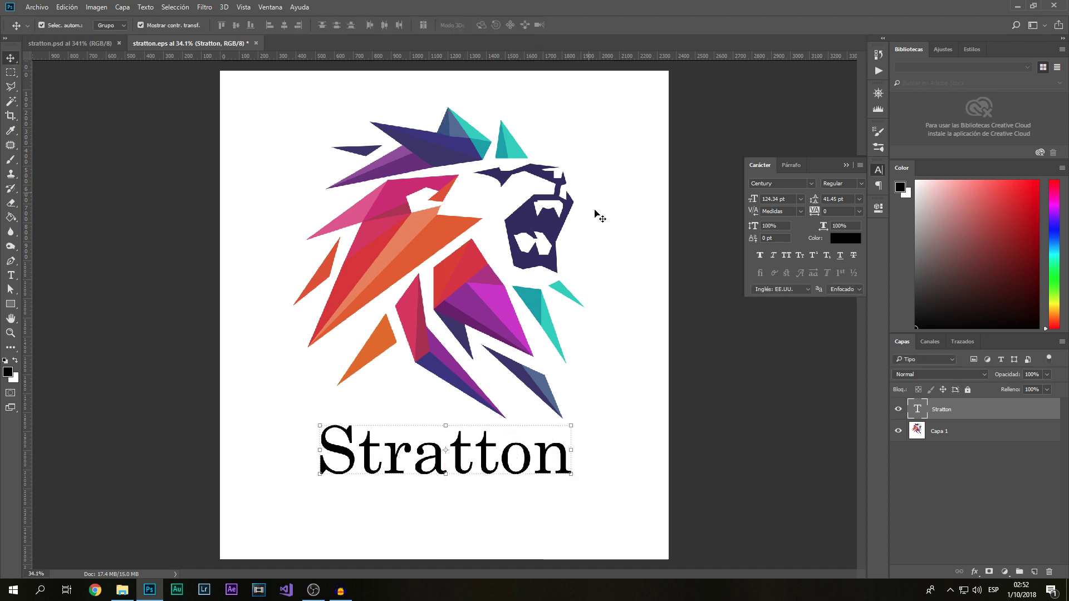
left_click(618, 381)
scroll(613, 393, "down", 3)
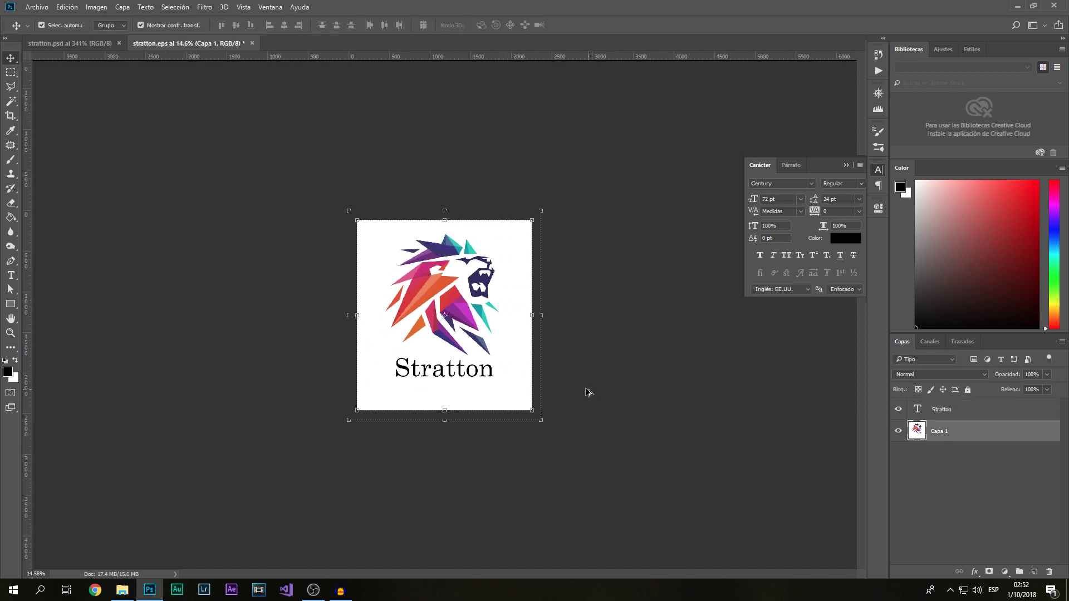
scroll(590, 391, "up", 2)
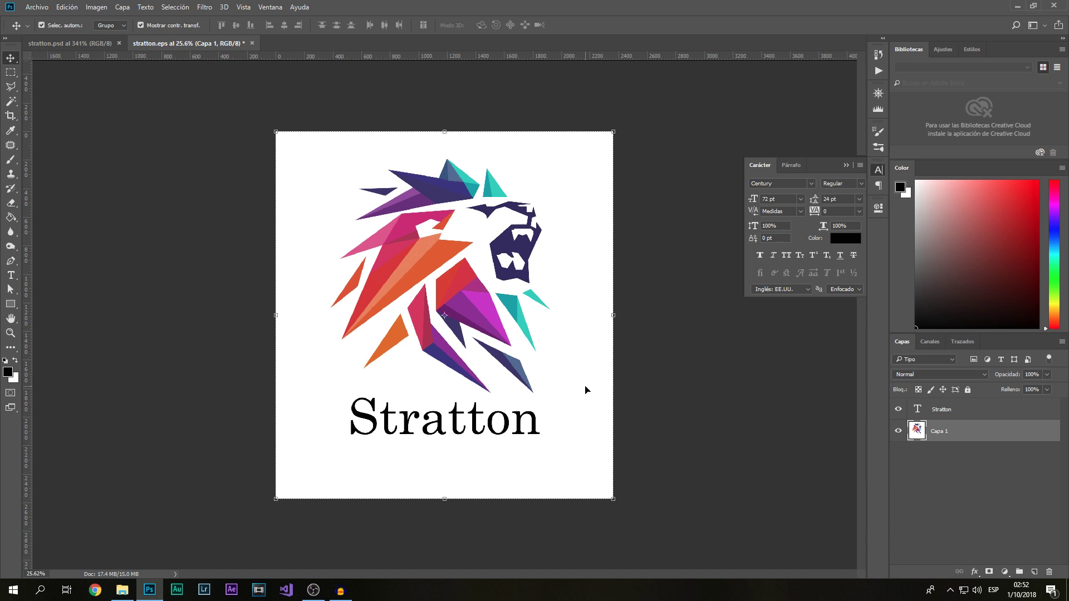